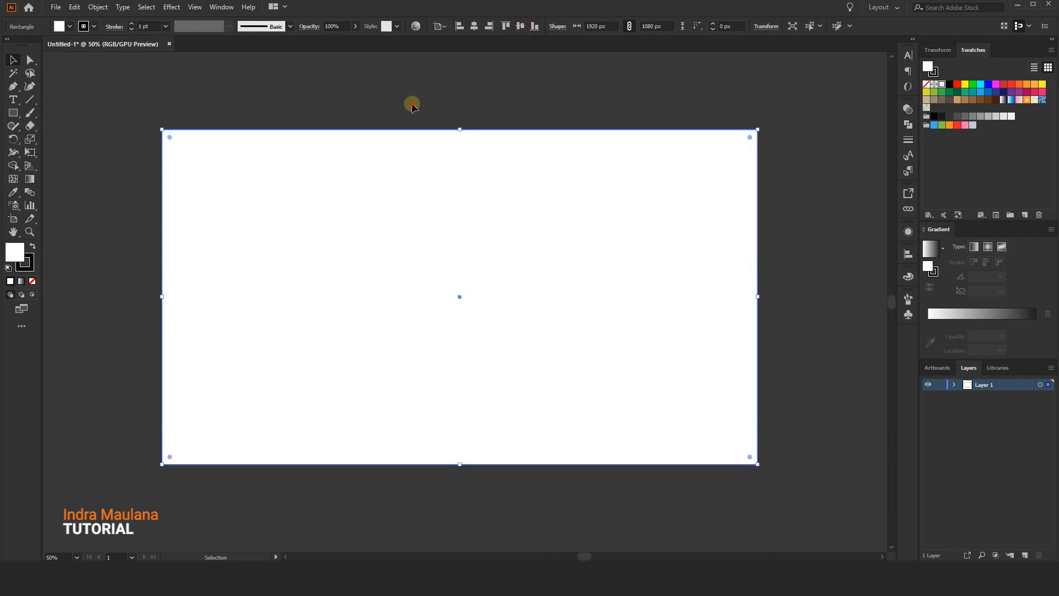
# - Fill the artboard-sized rectangle with orange F15A24
pyautogui.click(342, 205)
pyautogui.click(1011, 84)
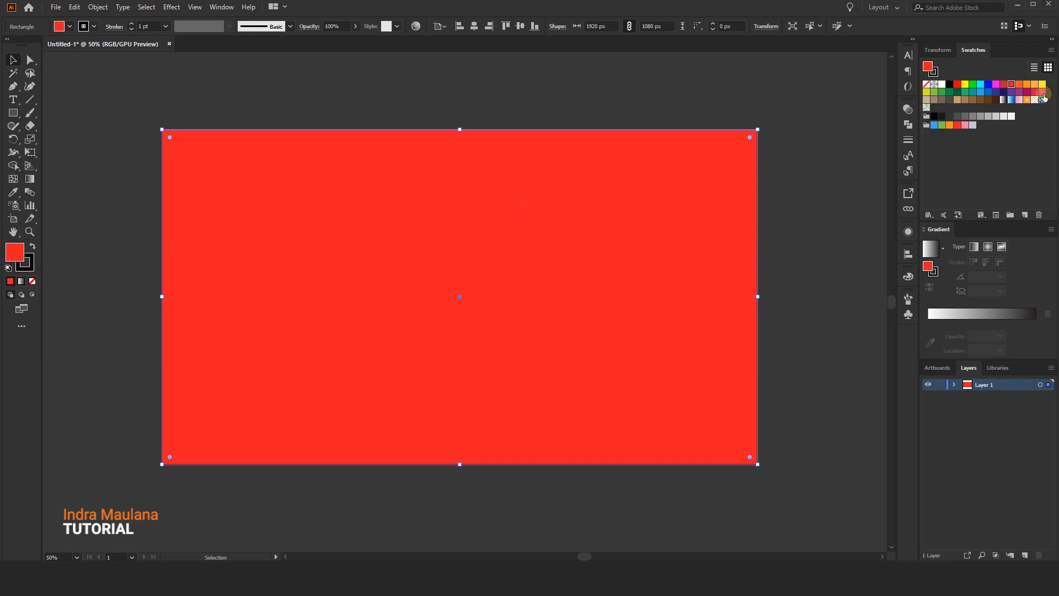
pyautogui.click(1020, 84)
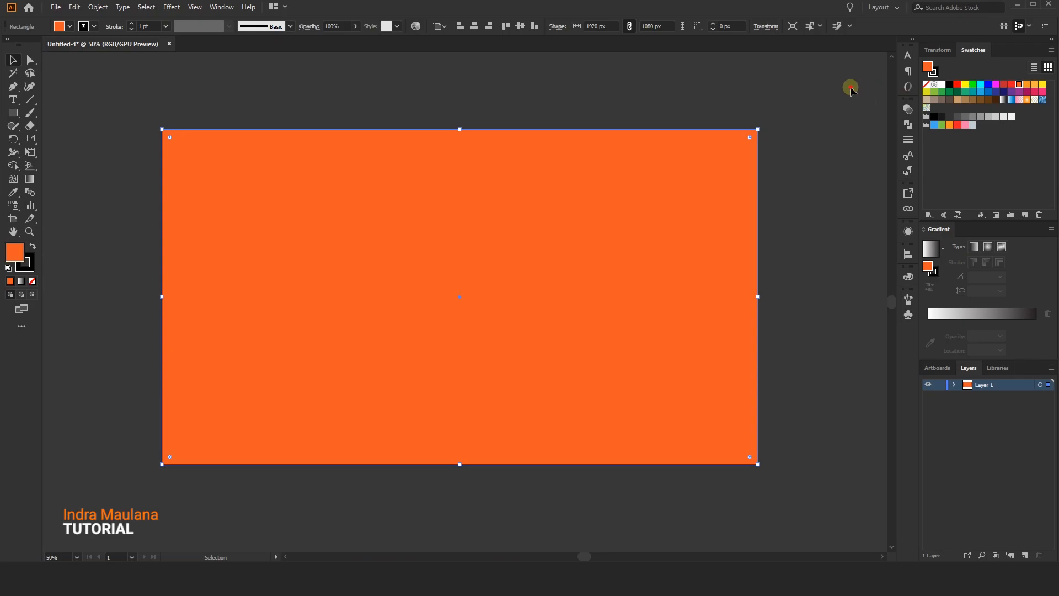
pyautogui.press('space')
pyautogui.moveTo(640, 99); pyautogui.dragTo(662, 127)
pyautogui.doubleClick(15, 254)
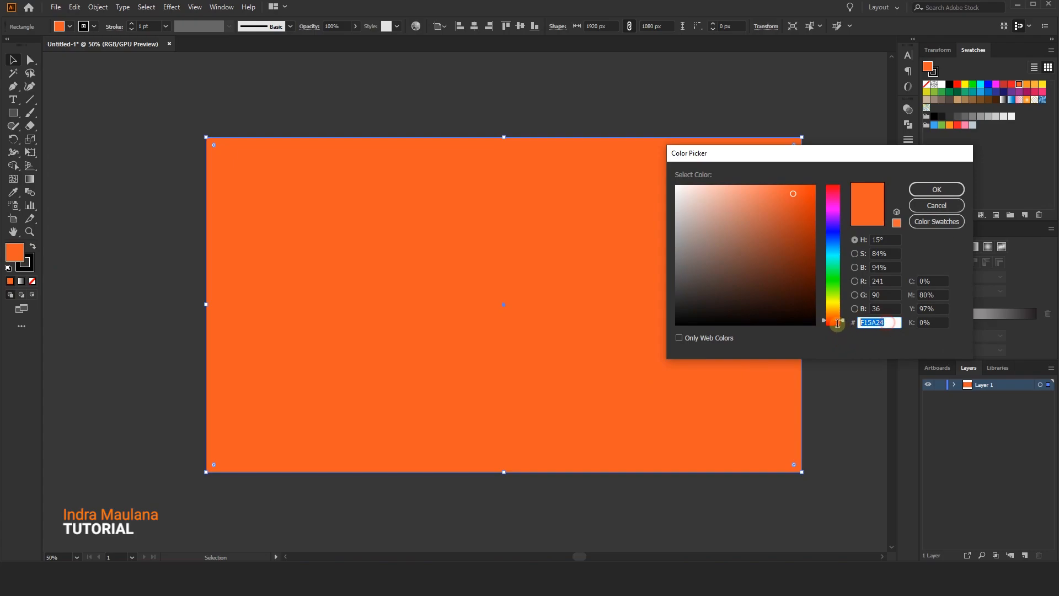
pyautogui.click(936, 189)
# - Remove the stroke from the orange background rectangle and deselect it
pyautogui.click(92, 27)
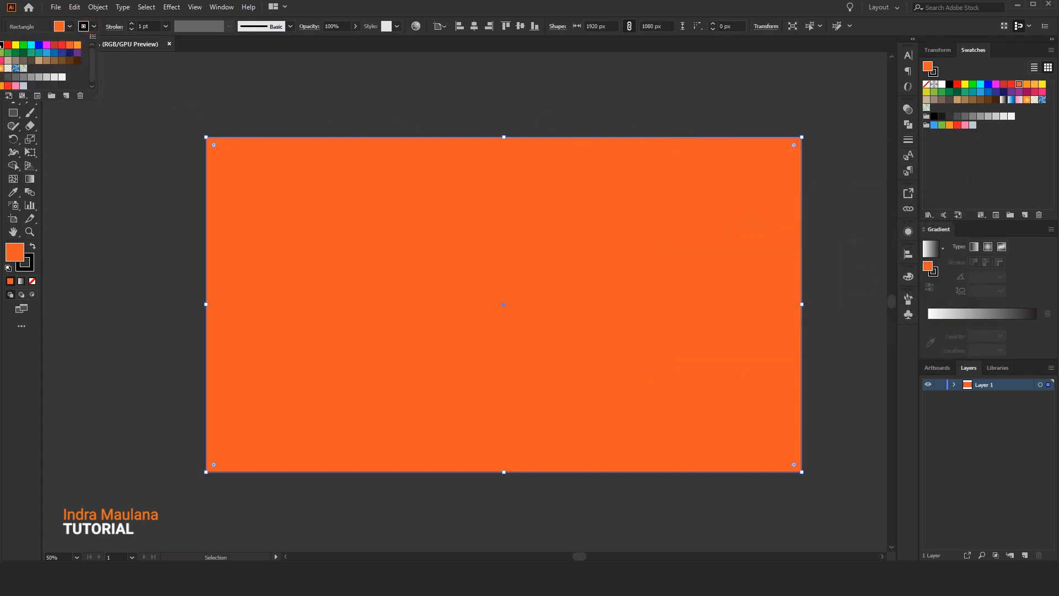
pyautogui.click(164, 52)
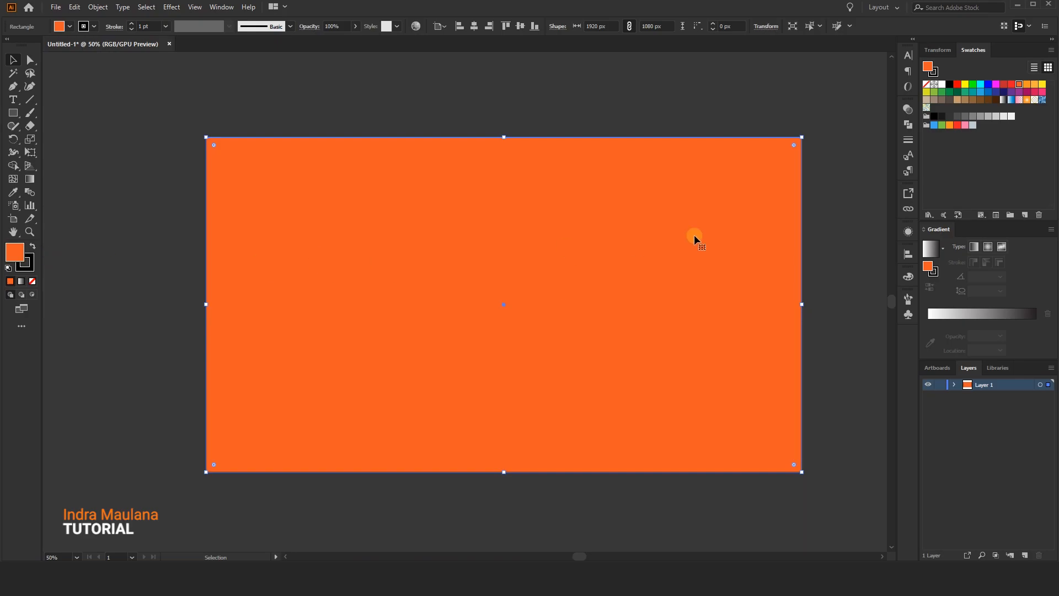
pyautogui.click(932, 73)
pyautogui.click(927, 85)
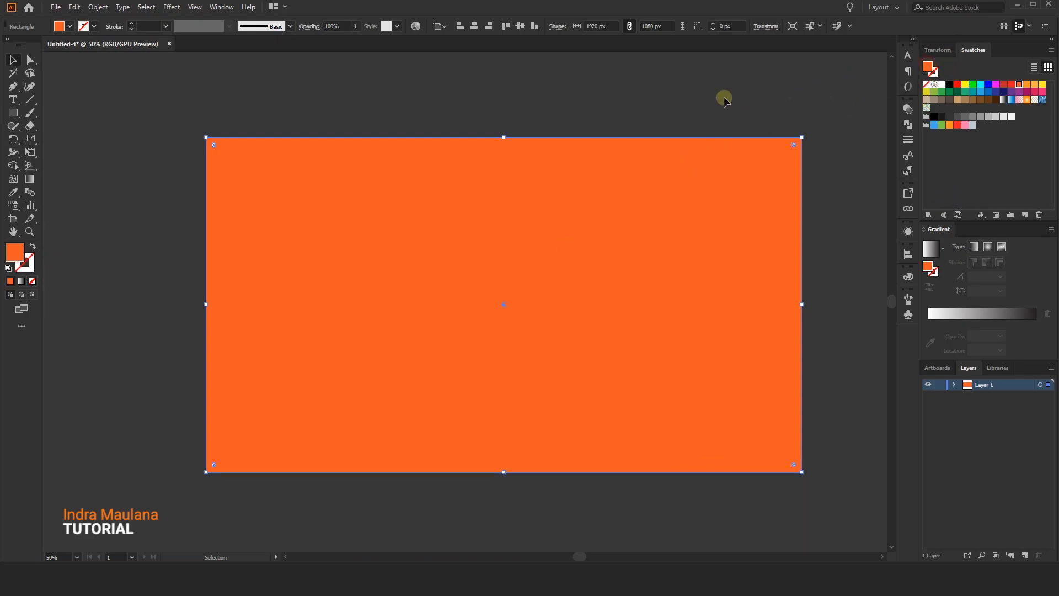
pyautogui.click(708, 91)
pyautogui.moveTo(732, 100); pyautogui.dragTo(717, 106)
pyautogui.moveTo(624, 100); pyautogui.dragTo(600, 91)
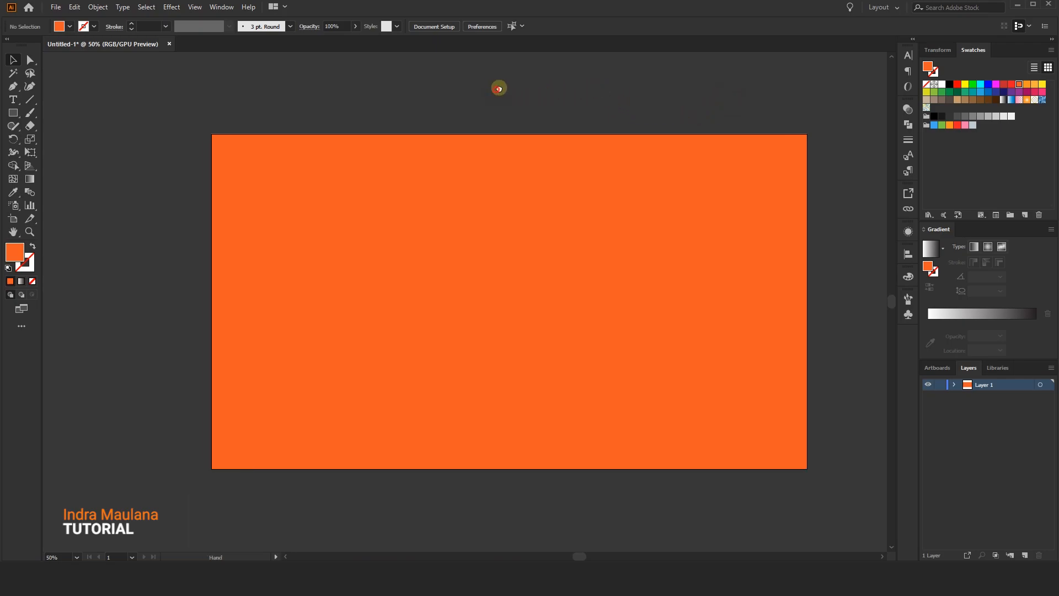
# - Rename the background rectangle's layer as BG and lock it
pyautogui.click(508, 197)
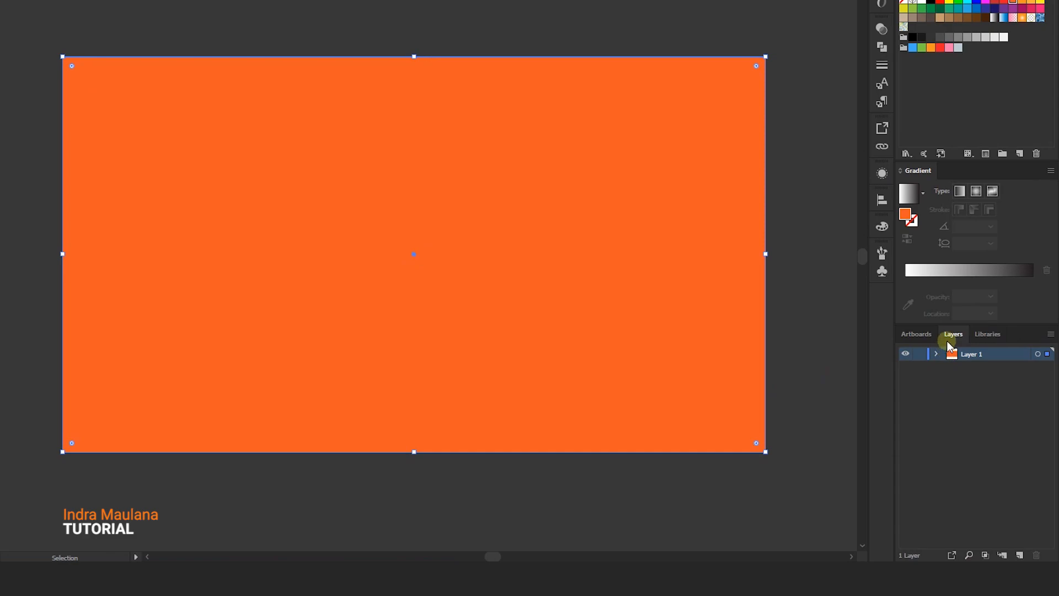
pyautogui.doubleClick(982, 385)
pyautogui.write('BG')
pyautogui.press('Return')
pyautogui.click(919, 354)
# - Add a new layer above BG and set its layer color to Green
pyautogui.click(1019, 554)
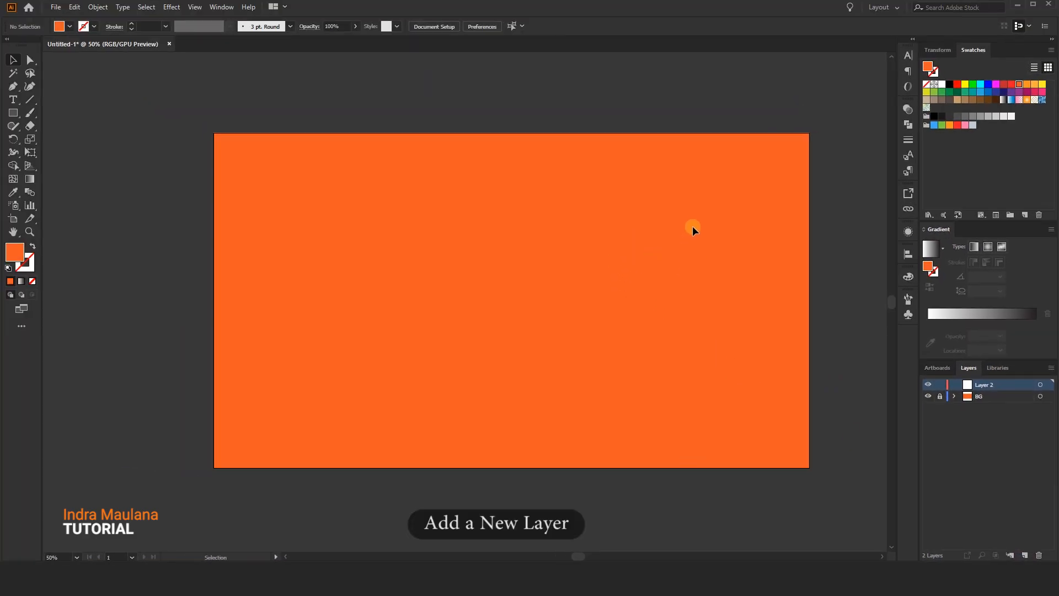
pyautogui.moveTo(590, 104); pyautogui.dragTo(564, 115)
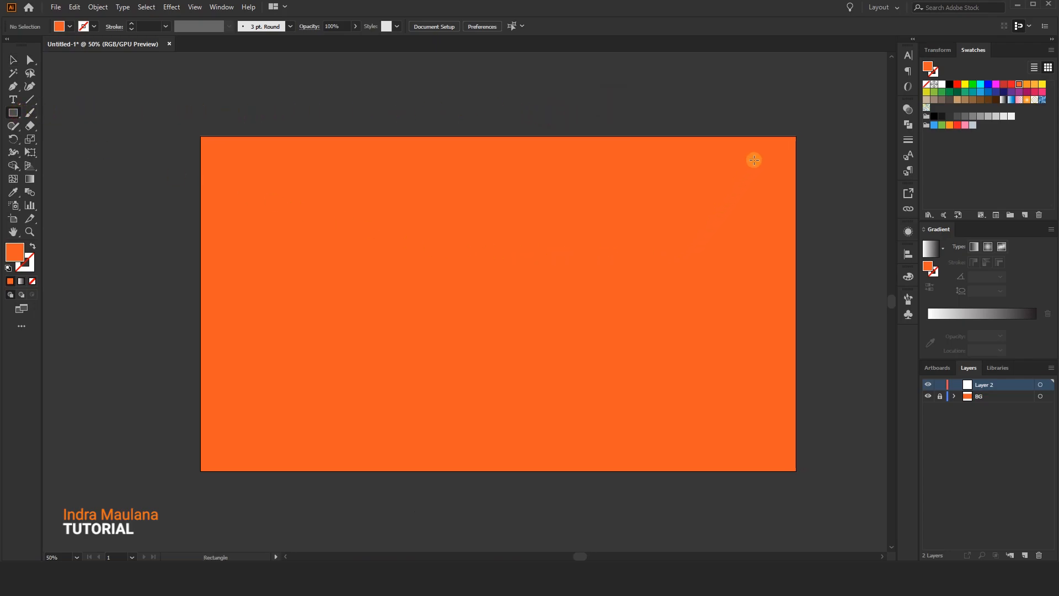
pyautogui.moveTo(611, 197); pyautogui.dragTo(721, 305)
pyautogui.keyDown('ctrl'); pyautogui.click(360, 206); pyautogui.keyUp('ctrl')
pyautogui.doubleClick(991, 381)
pyautogui.click(552, 252)
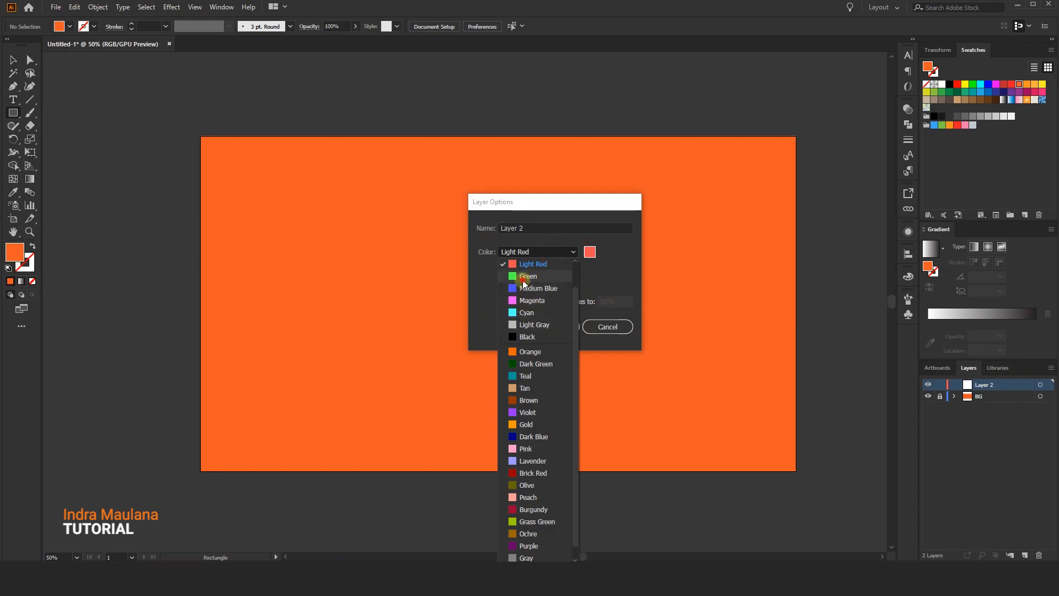
pyautogui.click(527, 276)
pyautogui.click(544, 327)
# - Draw a square about 606 px per side near the artboard's center and fill it white
pyautogui.moveTo(428, 232); pyautogui.dragTo(616, 417)
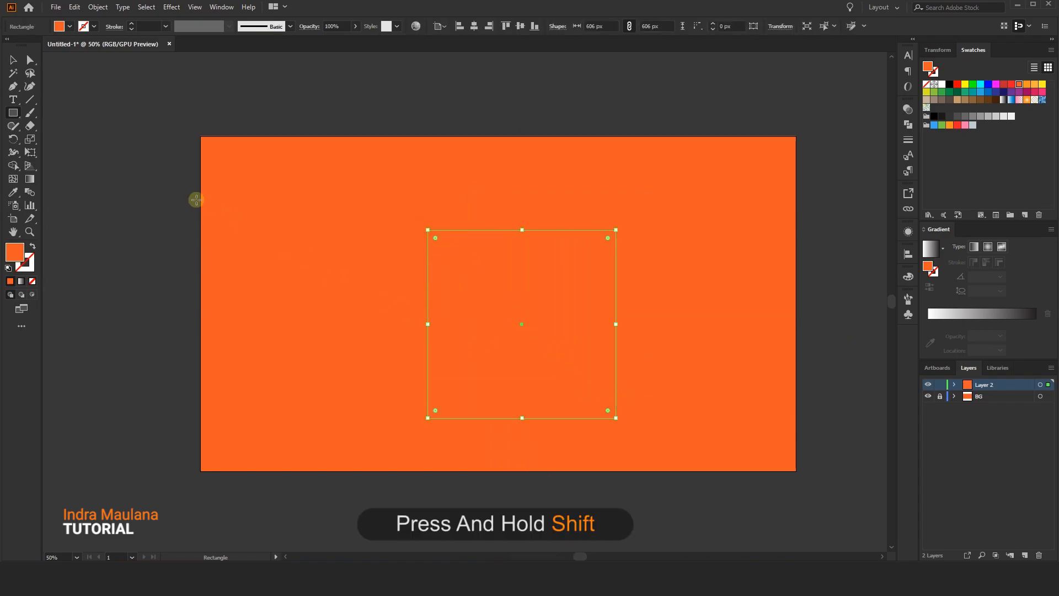
pyautogui.click(12, 61)
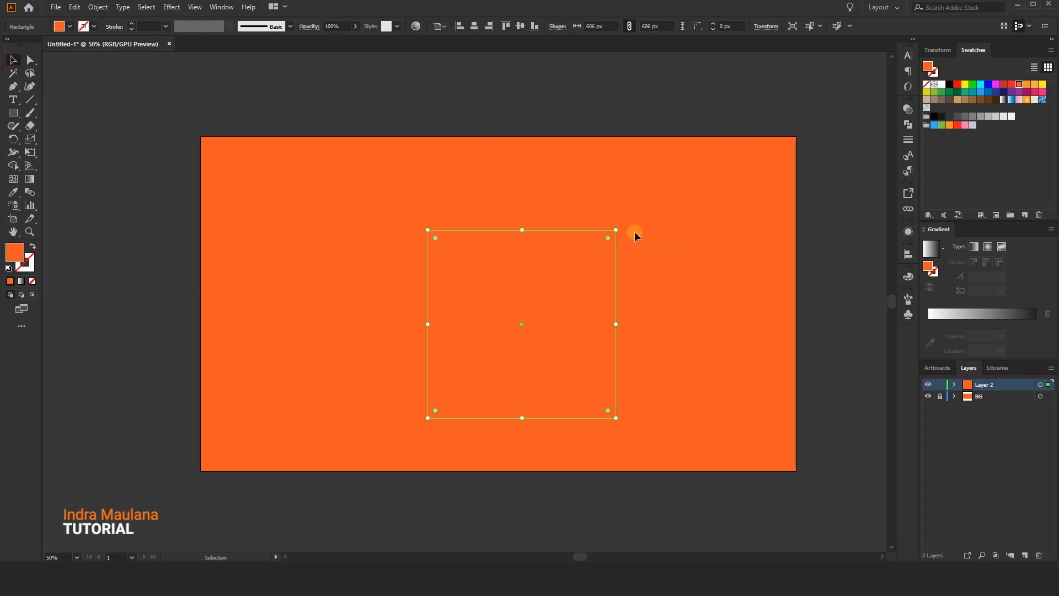
pyautogui.click(942, 85)
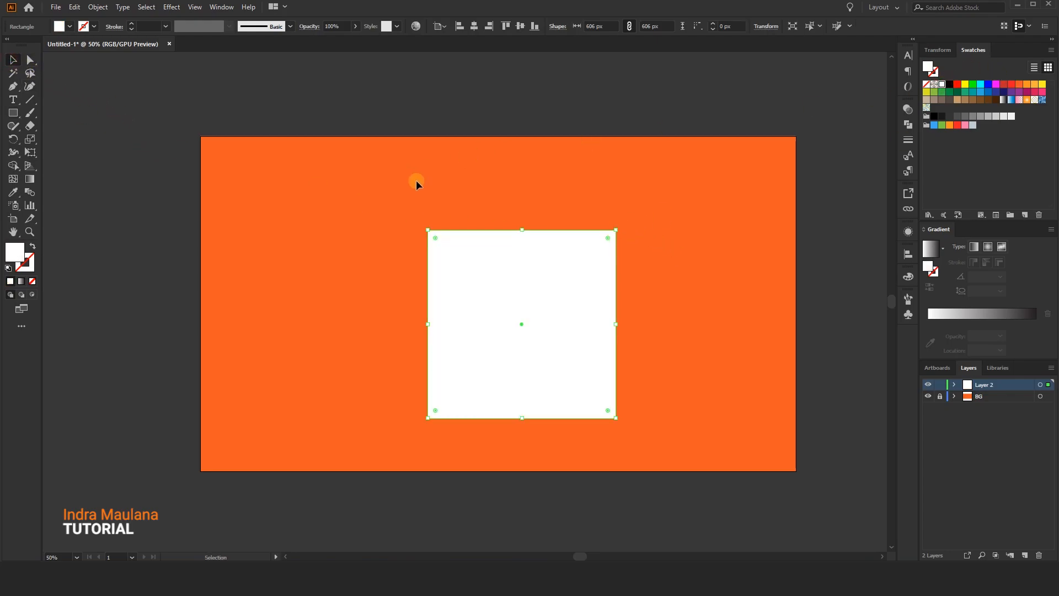
# - Rotate the white square 45° into a diamond and move it over the artboard's upper-right corner
pyautogui.moveTo(619, 226); pyautogui.dragTo(569, 187)
pyautogui.click(704, 192)
pyautogui.moveTo(686, 198); pyautogui.dragTo(609, 226)
pyautogui.moveTo(473, 289); pyautogui.dragTo(675, 165)
pyautogui.moveTo(641, 242); pyautogui.dragTo(607, 234)
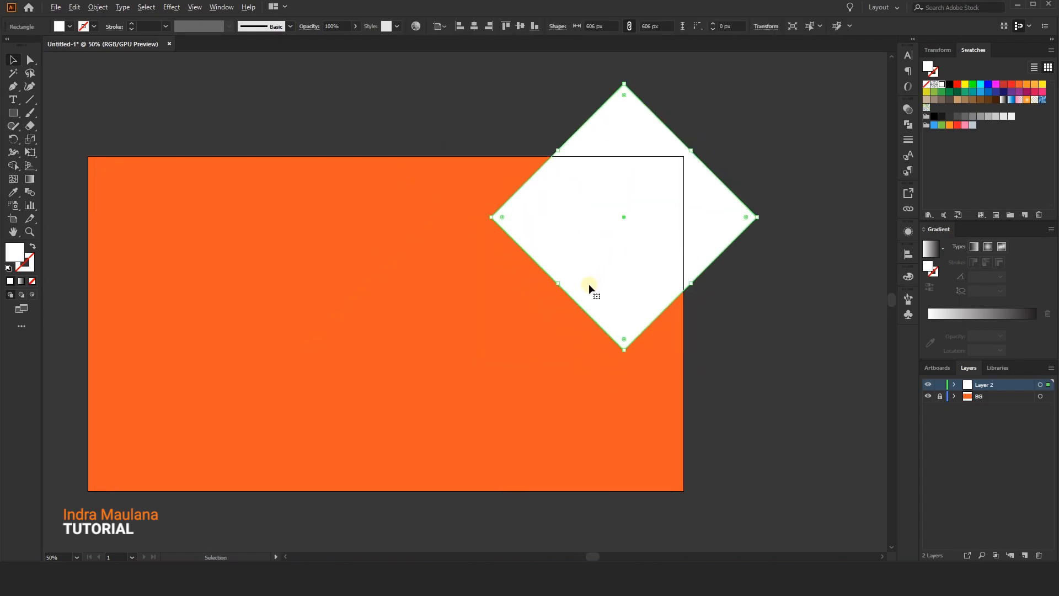
# - Enlarge the white diamond proportionally to about 772 px per side, keeping it over the artboard's upper-right corner
pyautogui.scroll(-1, 591, 285)
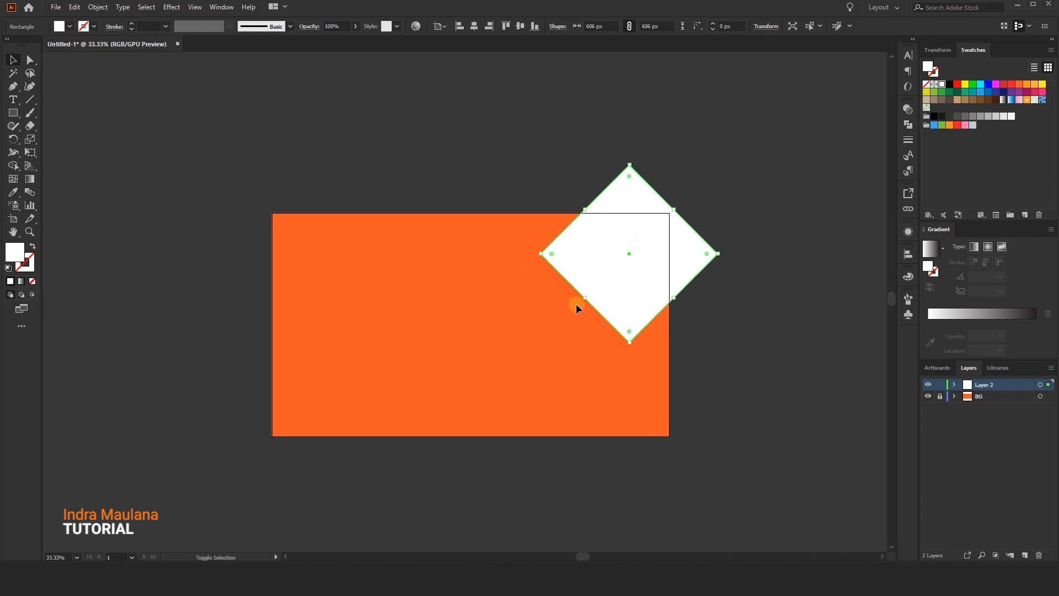
pyautogui.moveTo(625, 339); pyautogui.dragTo(596, 426)
pyautogui.click(769, 428)
pyautogui.moveTo(732, 392)
pyautogui.mouseDown()
pyautogui.moveTo(741, 391)
pyautogui.moveTo(711, 363)
pyautogui.moveTo(732, 378)
pyautogui.mouseUp()
pyautogui.scroll(1, 690, 388)
pyautogui.click(662, 292)
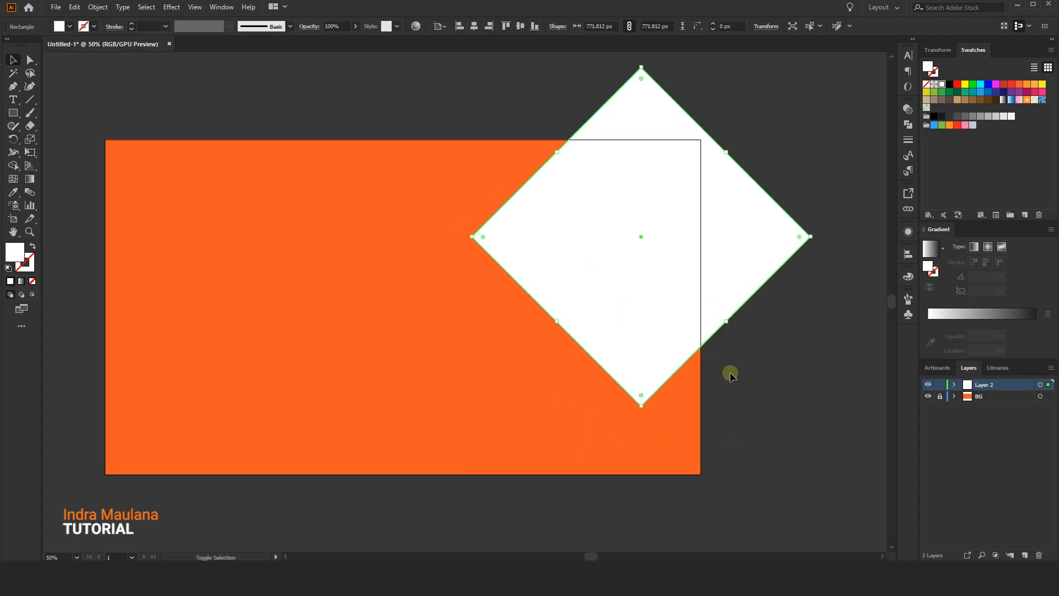
pyautogui.click(733, 393)
pyautogui.moveTo(739, 387); pyautogui.dragTo(763, 380)
pyautogui.click(694, 295)
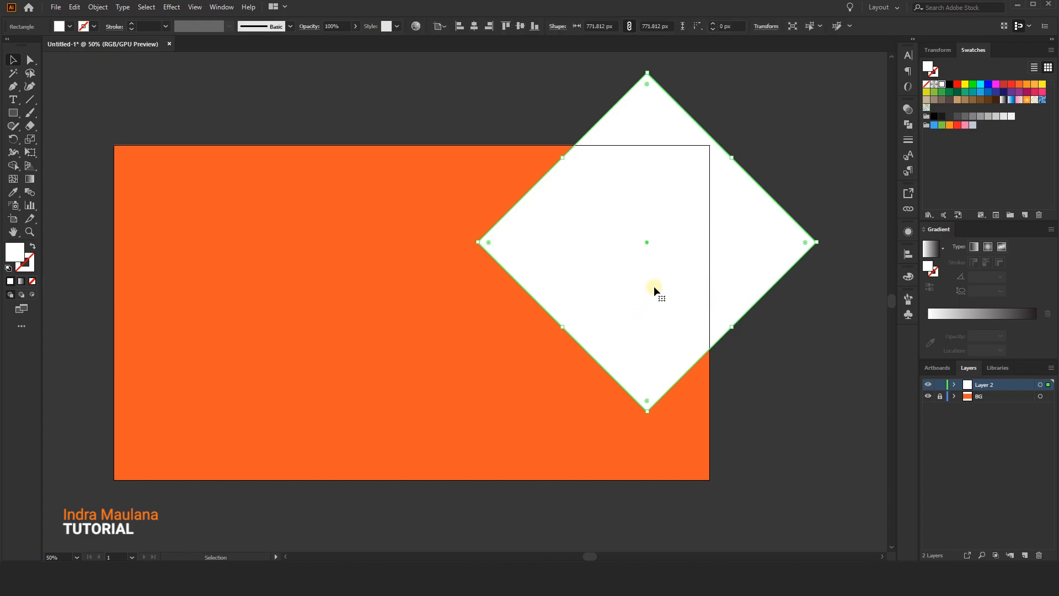
# - Duplicate the white diamond, shrink the copy to about 321 px per side, and place it over the large diamond's lower-left edge
pyautogui.moveTo(652, 281); pyautogui.dragTo(362, 342)
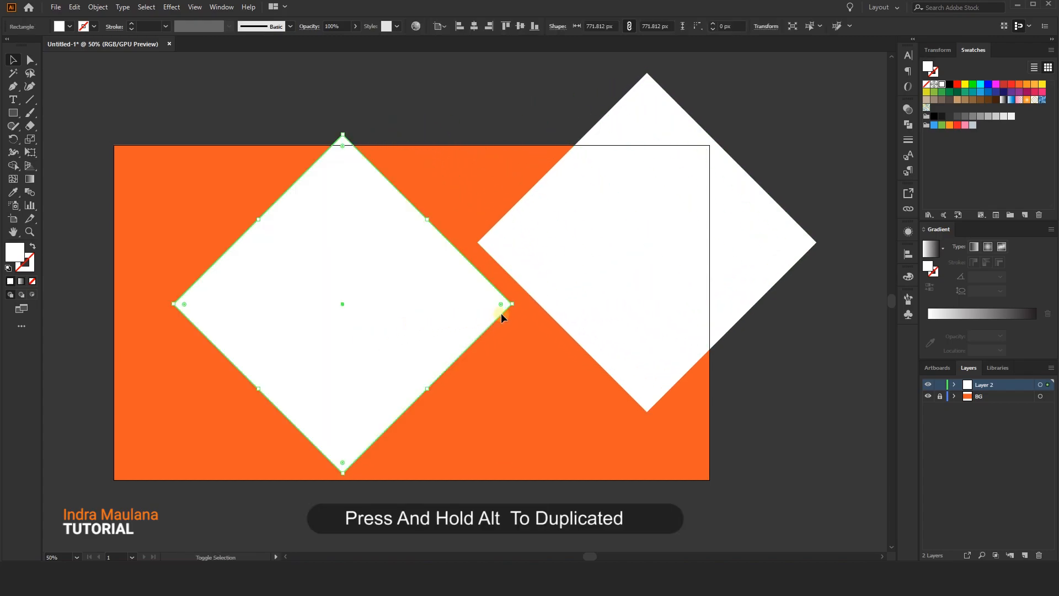
pyautogui.moveTo(498, 317); pyautogui.dragTo(332, 326)
pyautogui.moveTo(270, 294); pyautogui.dragTo(555, 300)
pyautogui.click(412, 389)
pyautogui.moveTo(427, 365); pyautogui.dragTo(448, 359)
pyautogui.click(517, 317)
pyautogui.moveTo(401, 315); pyautogui.dragTo(390, 319)
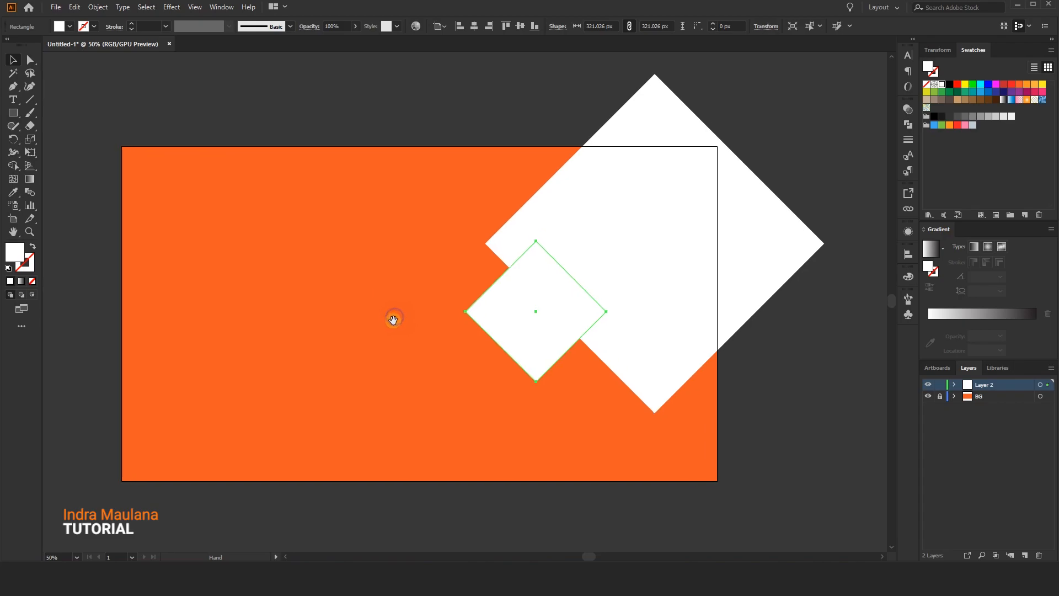
# - Fill the small diamond with a linear gradient from orange F7931E to yellow FCEE21
pyautogui.moveTo(930, 234); pyautogui.dragTo(766, 68)
pyautogui.click(796, 143)
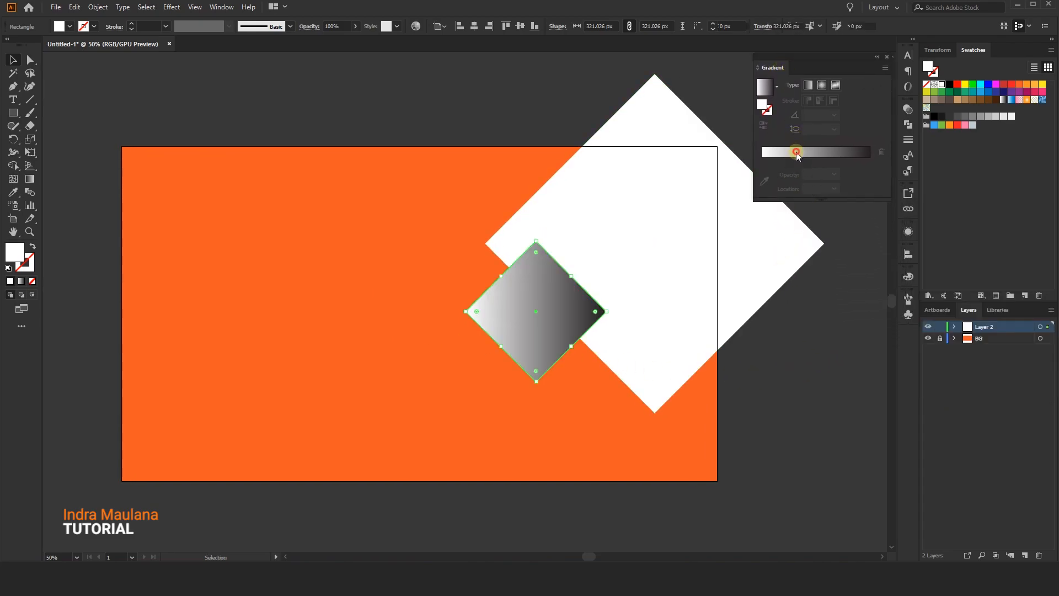
pyautogui.moveTo(544, 224); pyautogui.dragTo(515, 234)
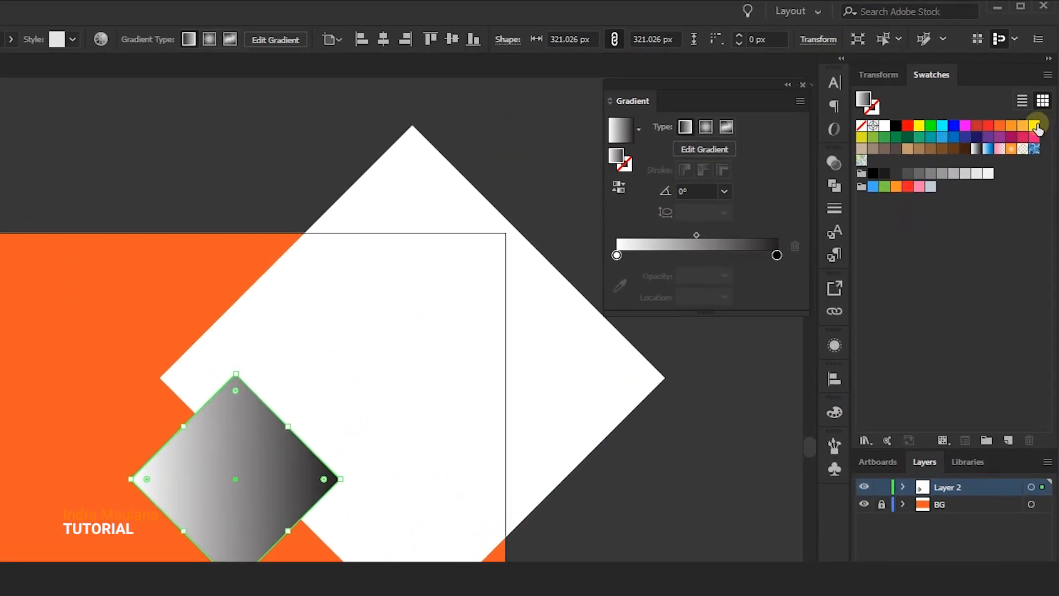
pyautogui.moveTo(1042, 84); pyautogui.dragTo(876, 179)
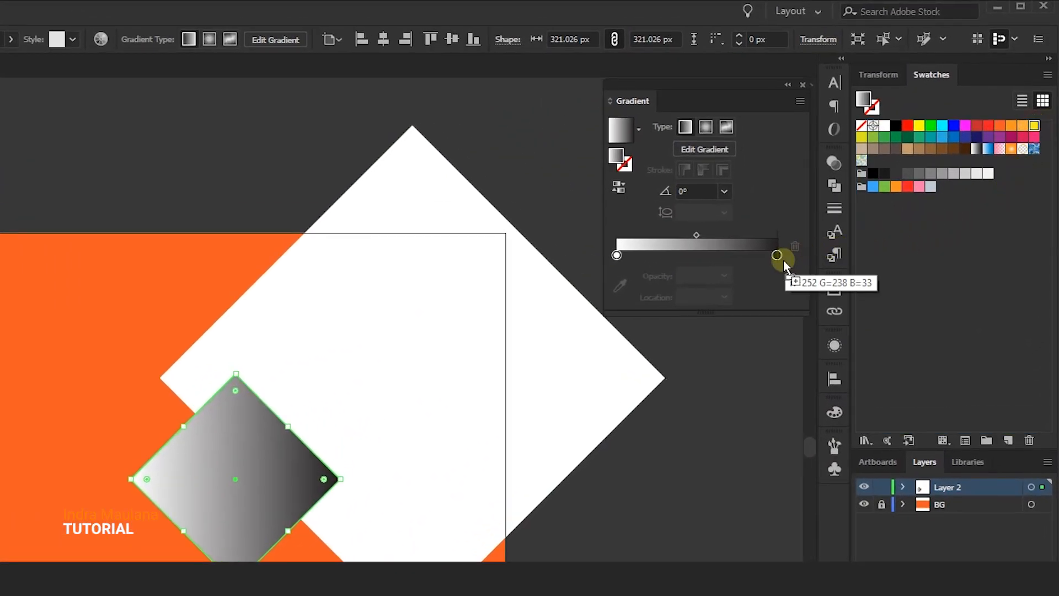
pyautogui.moveTo(786, 266); pyautogui.dragTo(784, 264)
pyautogui.moveTo(1010, 128); pyautogui.dragTo(617, 255)
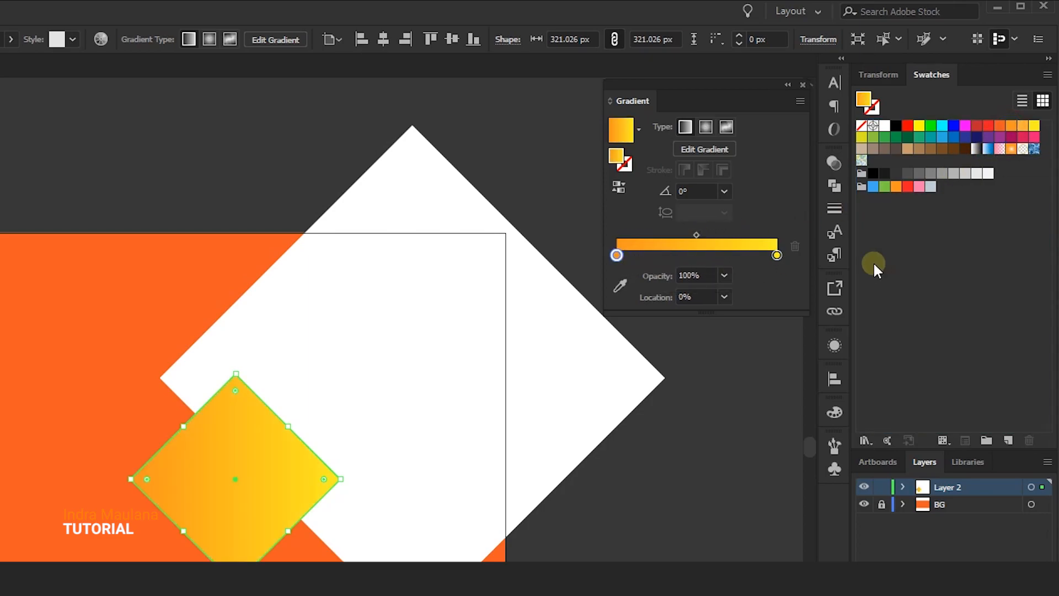
pyautogui.doubleClick(777, 255)
pyautogui.click(727, 398)
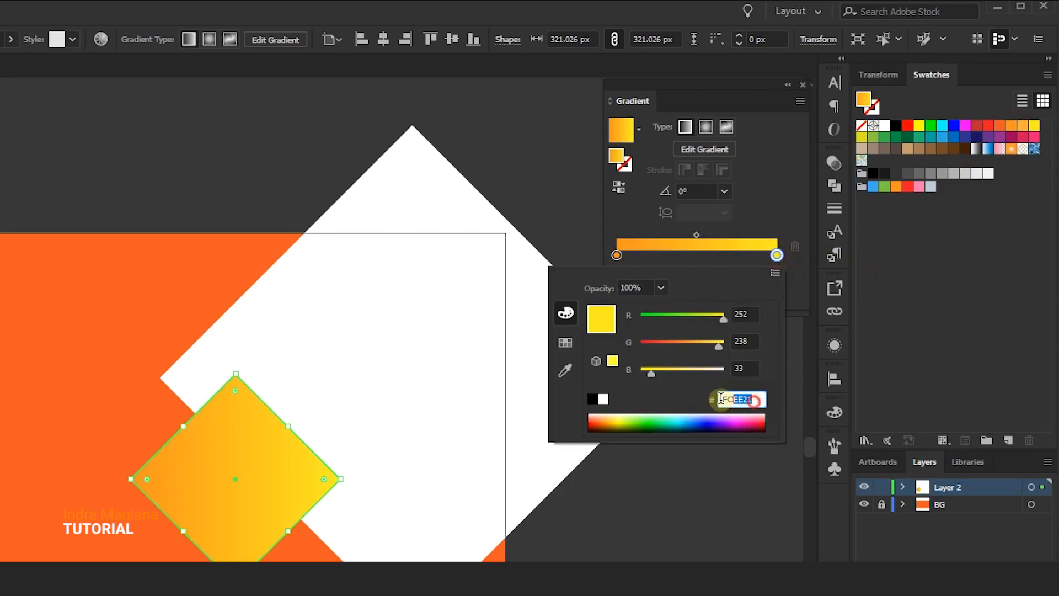
pyautogui.click(617, 254)
pyautogui.doubleClick(617, 255)
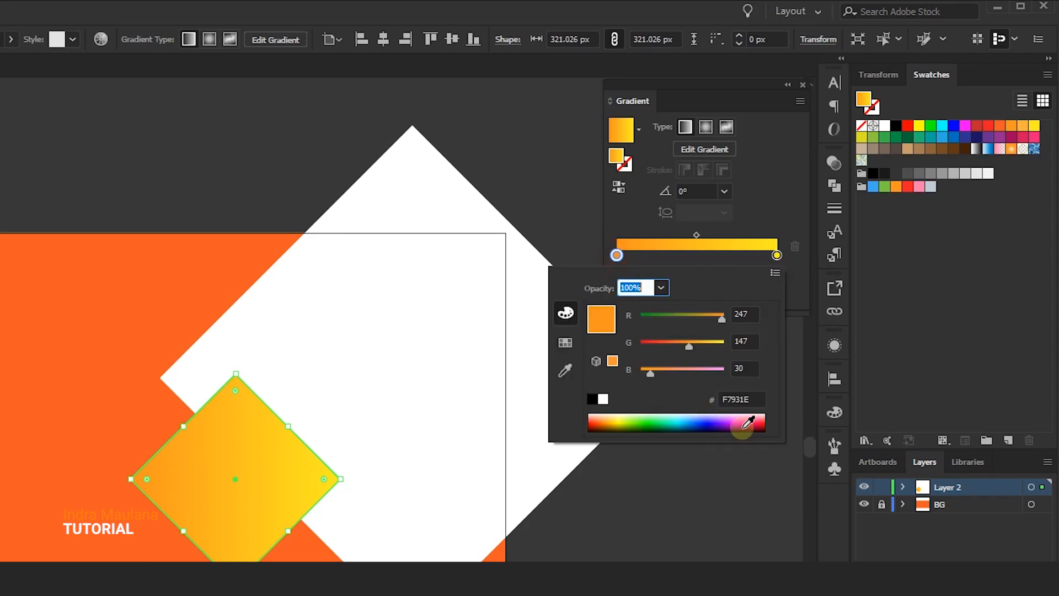
pyautogui.doubleClick(753, 399)
pyautogui.click(657, 220)
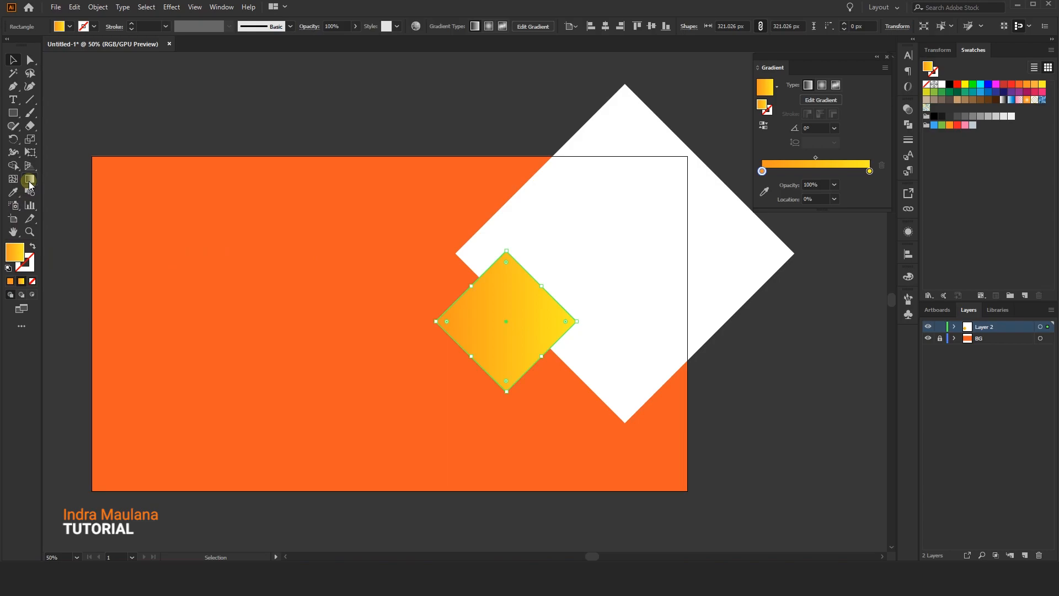
# - Redirect the small diamond's gradient diagonally from its upper-left edge to its lower-right edge, at about -45.7°
pyautogui.click(29, 181)
pyautogui.moveTo(480, 283); pyautogui.dragTo(533, 360)
pyautogui.moveTo(473, 287); pyautogui.dragTo(540, 356)
pyautogui.click(17, 62)
# - Copy the small gradient diamond and paste the duplicate in front at the same position
pyautogui.click(525, 350)
pyautogui.hotkey('ctrl', 'c')
pyautogui.hotkey('ctrl', 'f')
pyautogui.click(75, 6)
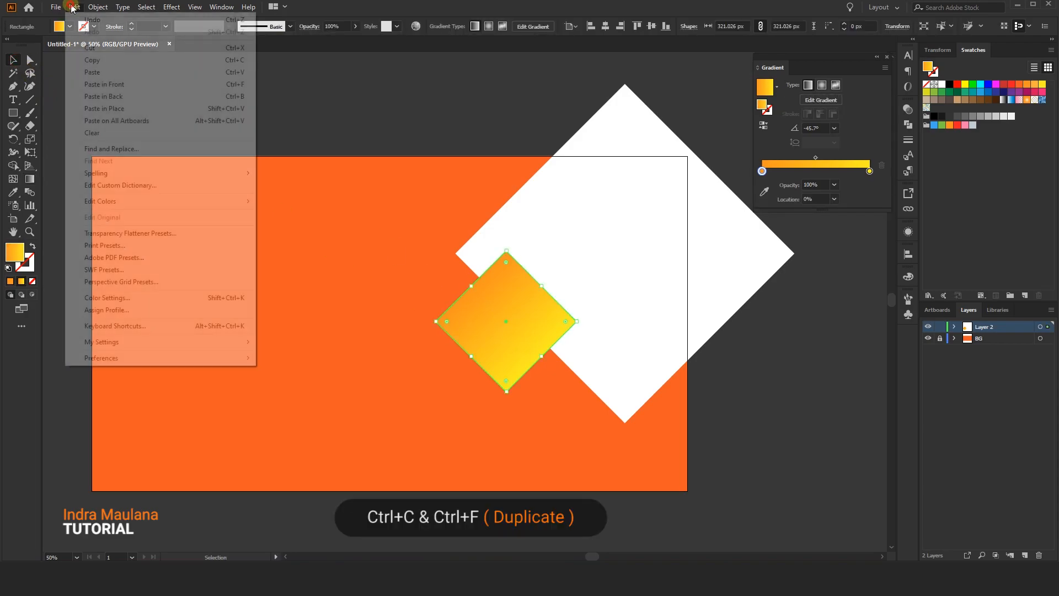
pyautogui.click(91, 60)
pyautogui.click(75, 7)
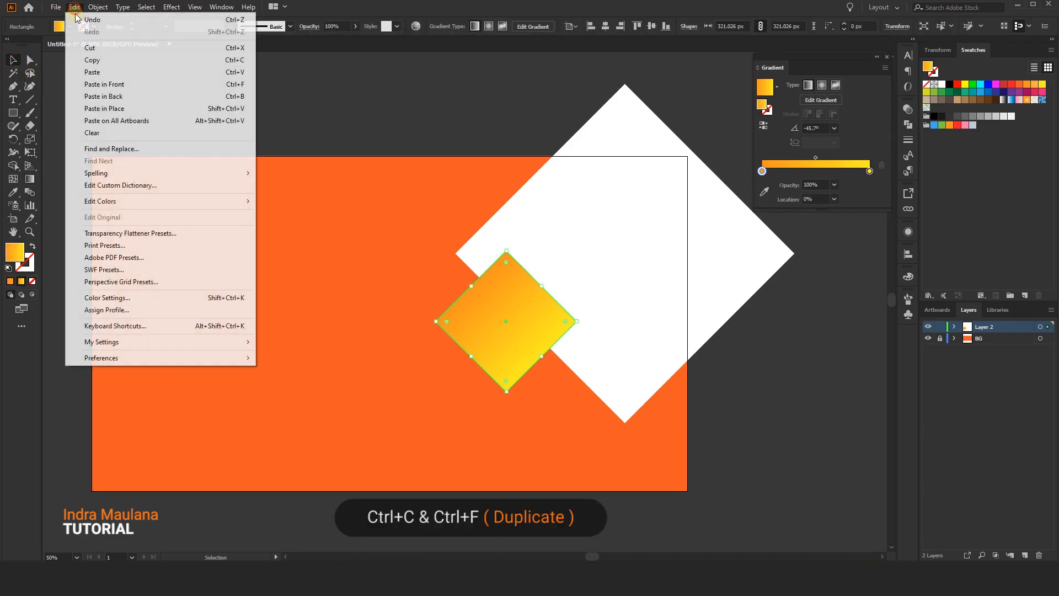
pyautogui.click(100, 84)
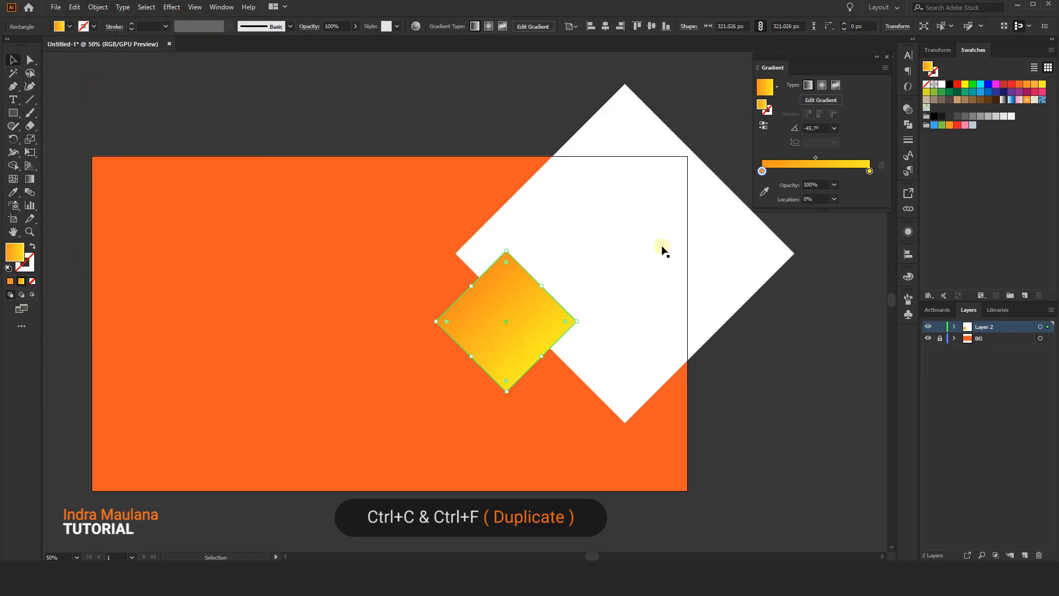
# - Set the orange gradient stop's opacity to 0% on the diamond copy and reverse its gradient
pyautogui.click(835, 185)
pyautogui.click(844, 202)
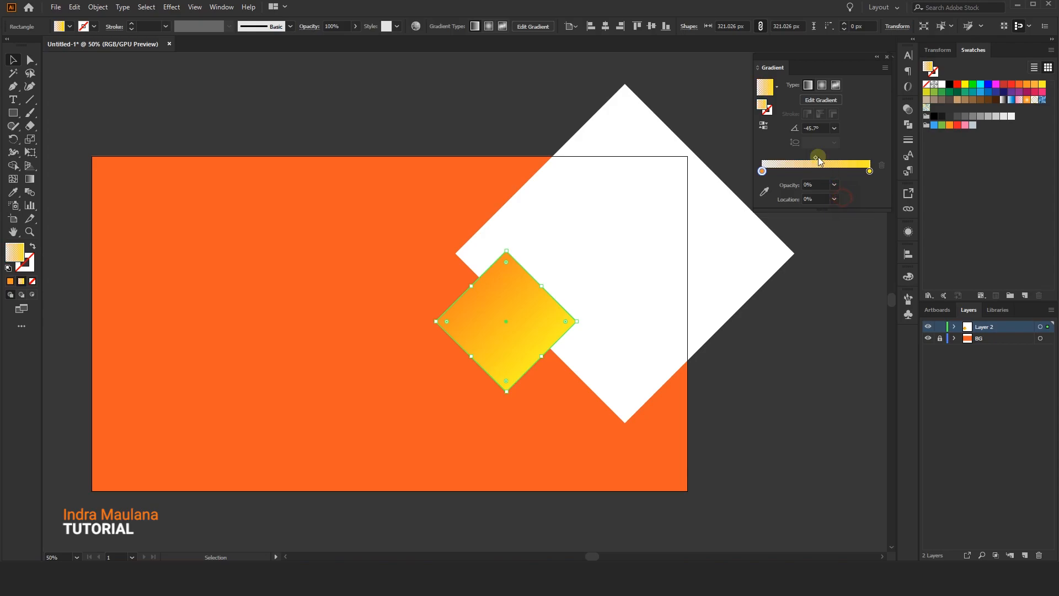
pyautogui.click(764, 128)
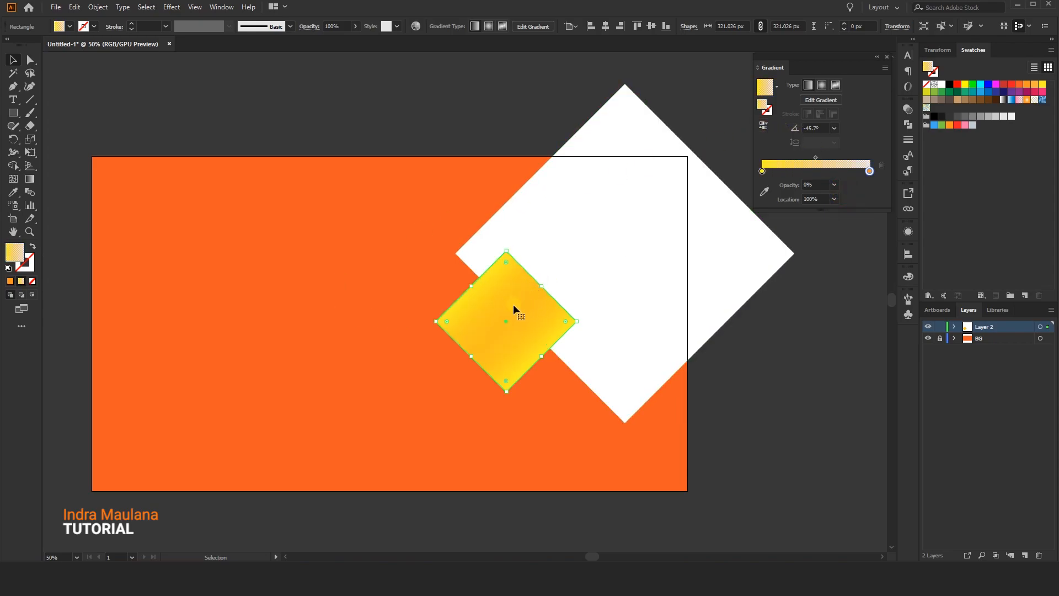
# - Swap the diamond copy's gradient fill to its stroke, deselect it, and pick the small diamond again
pyautogui.click(32, 246)
pyautogui.click(370, 300)
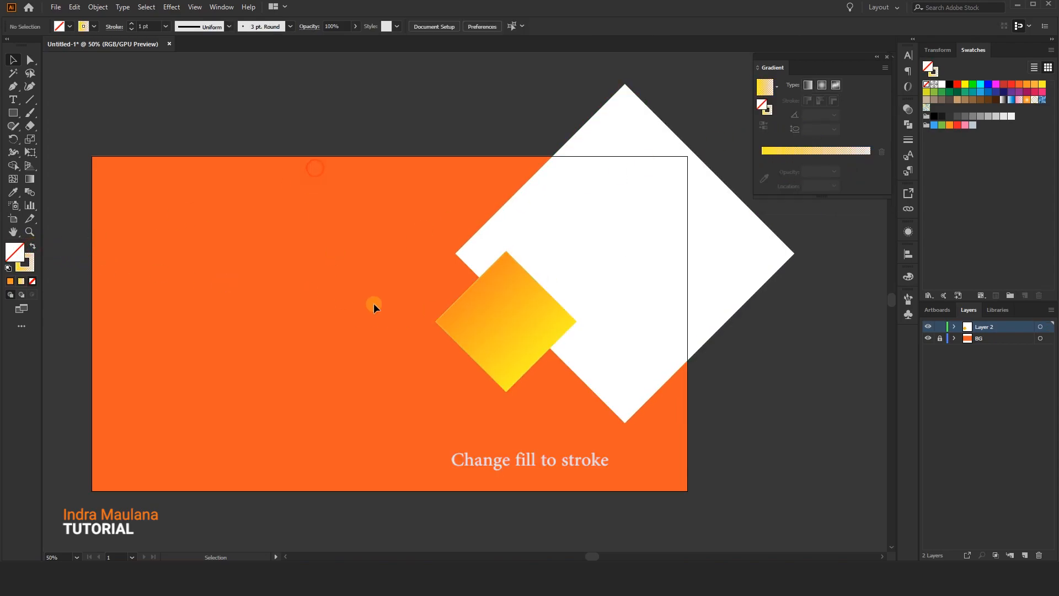
pyautogui.scroll(1, 568, 398)
pyautogui.moveTo(570, 415); pyautogui.dragTo(559, 430)
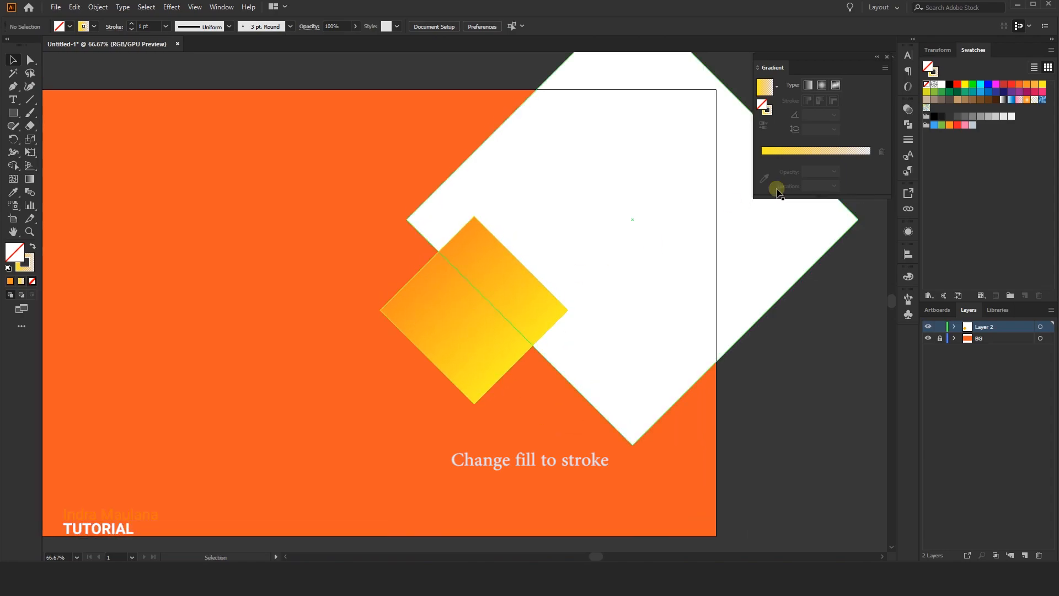
pyautogui.click(491, 280)
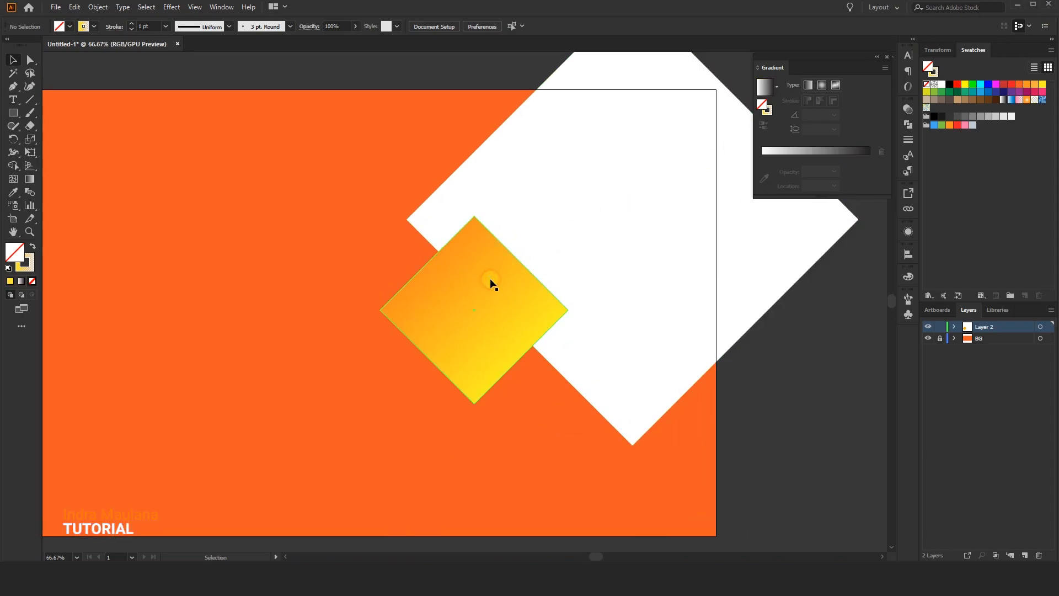
# - Set the small gradient diamond's opacity to 90%
pyautogui.click(328, 26)
pyautogui.write('90')
pyautogui.press('Return')
pyautogui.click(353, 277)
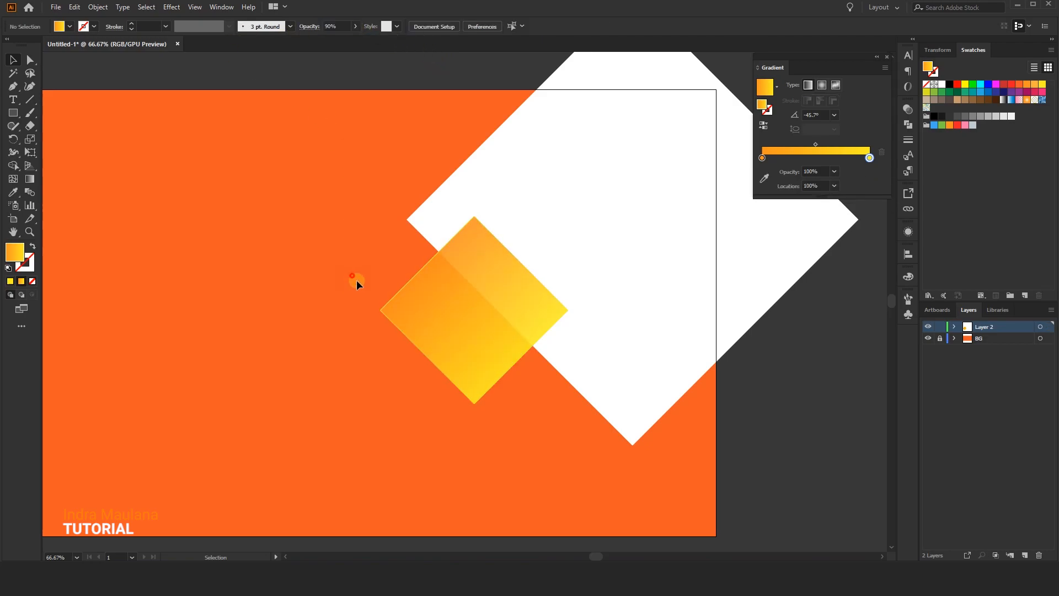
# - Group the small gradient diamond with its gradient-stroked copy
pyautogui.rightClick(409, 294)
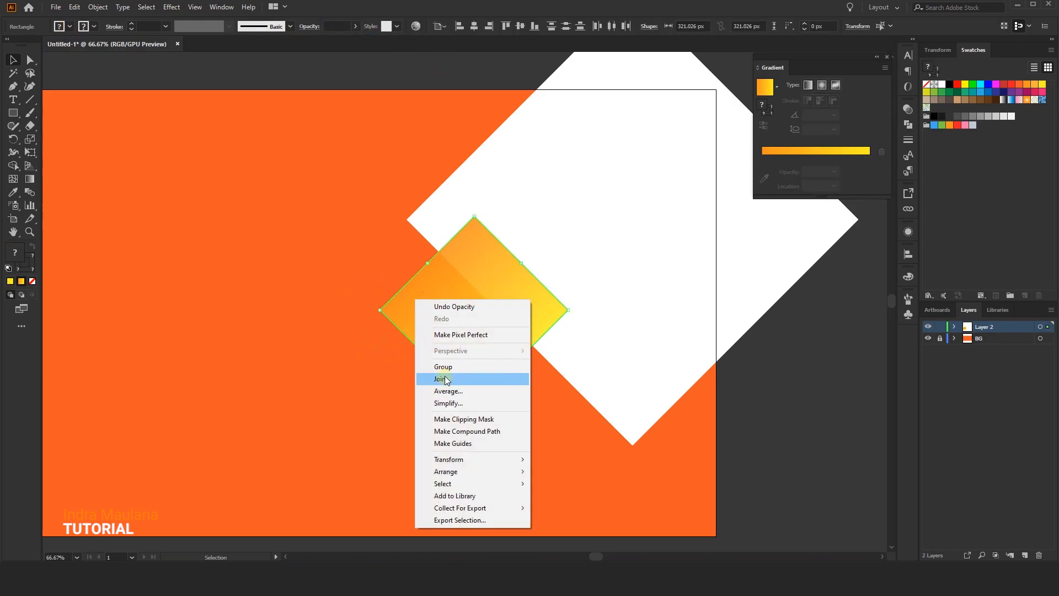
pyautogui.click(443, 367)
pyautogui.click(295, 293)
# - Draw a square of about 195 px on the empty orange area of the artboard, away from the diamonds
pyautogui.moveTo(294, 294); pyautogui.dragTo(397, 303)
pyautogui.scroll(-1, 364, 283)
pyautogui.click(12, 114)
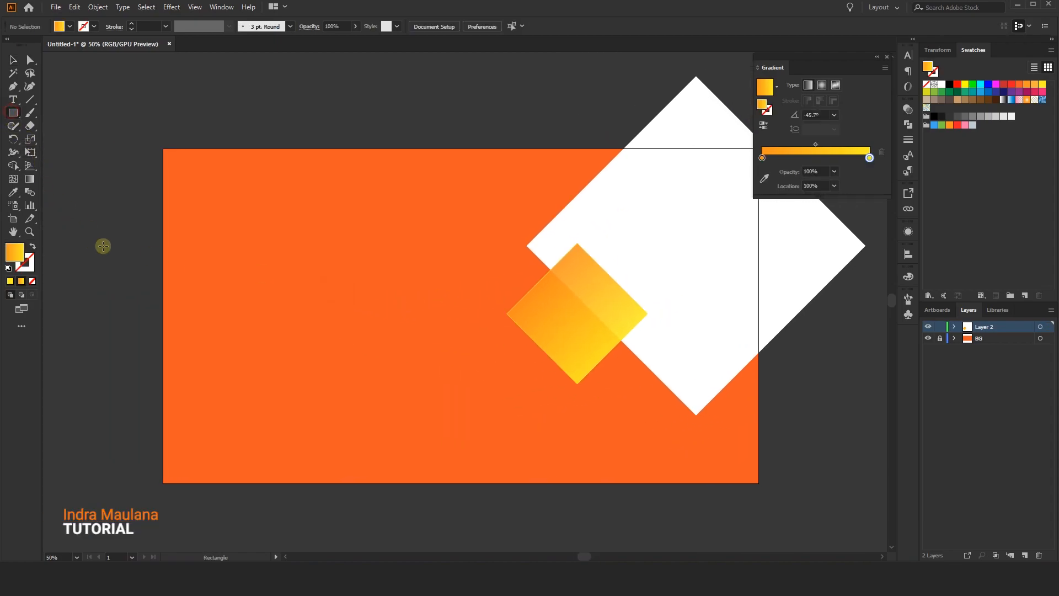
pyautogui.moveTo(308, 262); pyautogui.dragTo(370, 322)
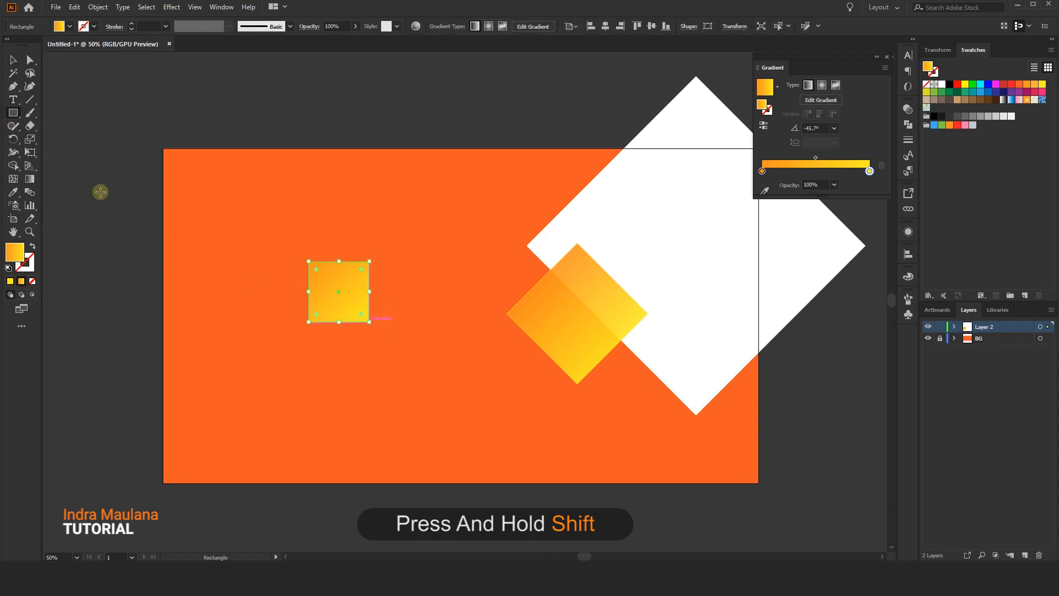
# - Colour the new square white, swap the white to its stroke so that only the outline remains, and deselect it
pyautogui.click(13, 61)
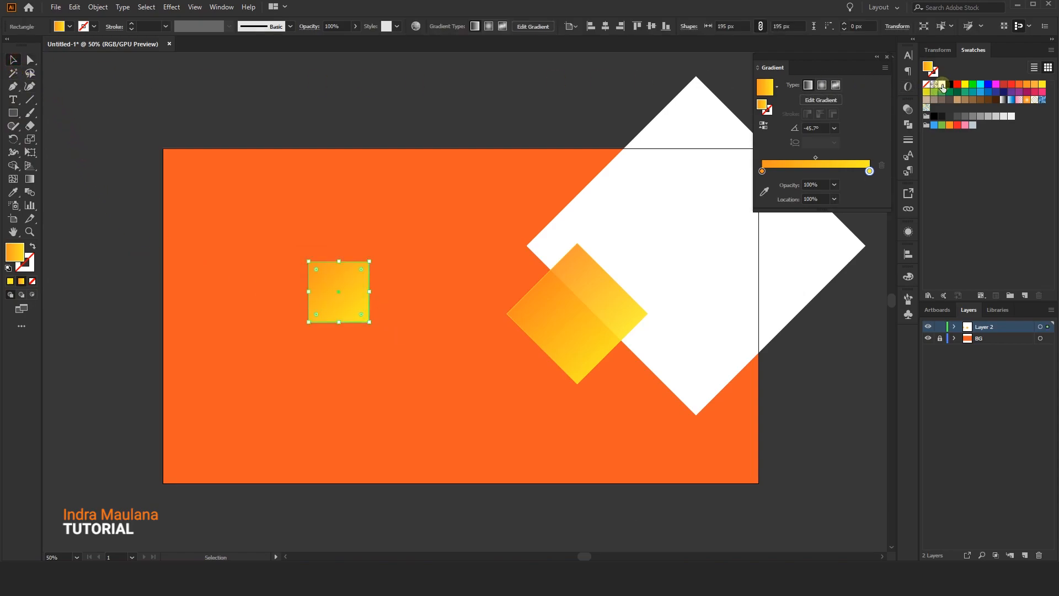
pyautogui.click(943, 85)
pyautogui.click(32, 247)
pyautogui.click(303, 253)
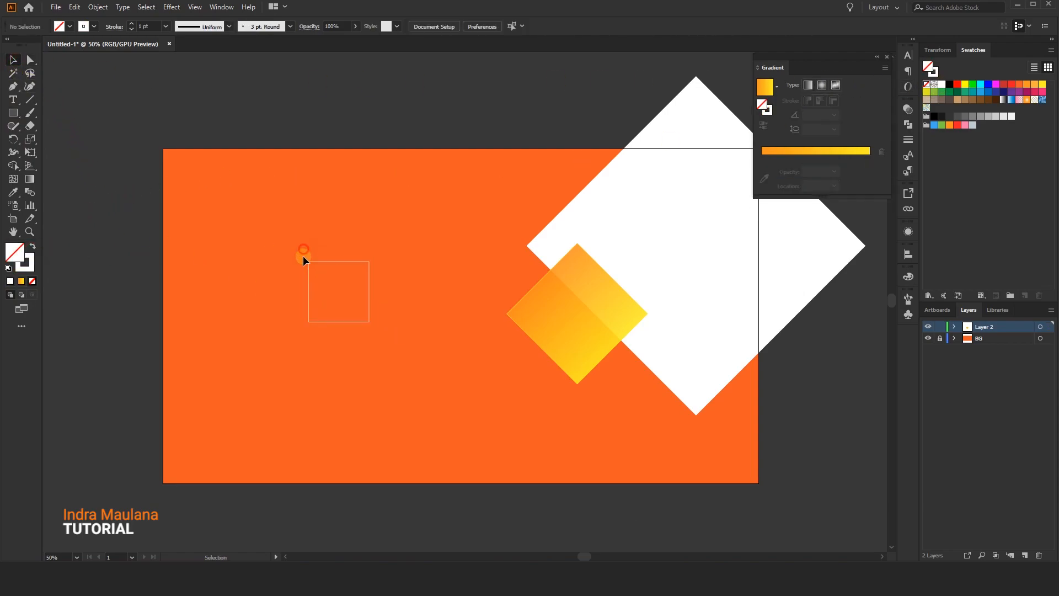
# - Rotate the white-outlined square by 45° into a diamond
pyautogui.scroll(2, 296, 325)
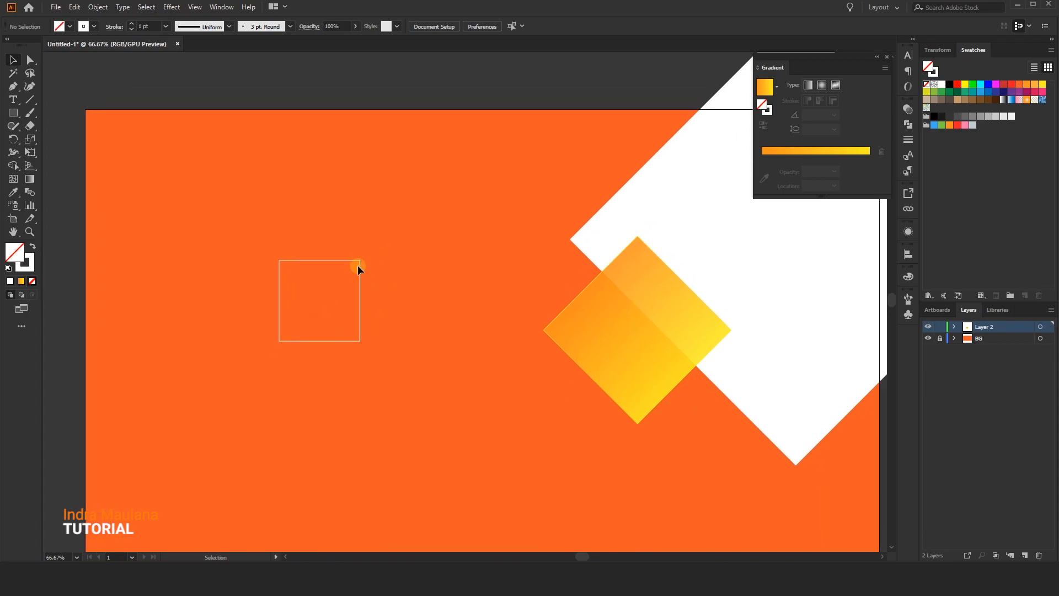
pyautogui.click(358, 266)
pyautogui.moveTo(363, 253); pyautogui.dragTo(388, 325)
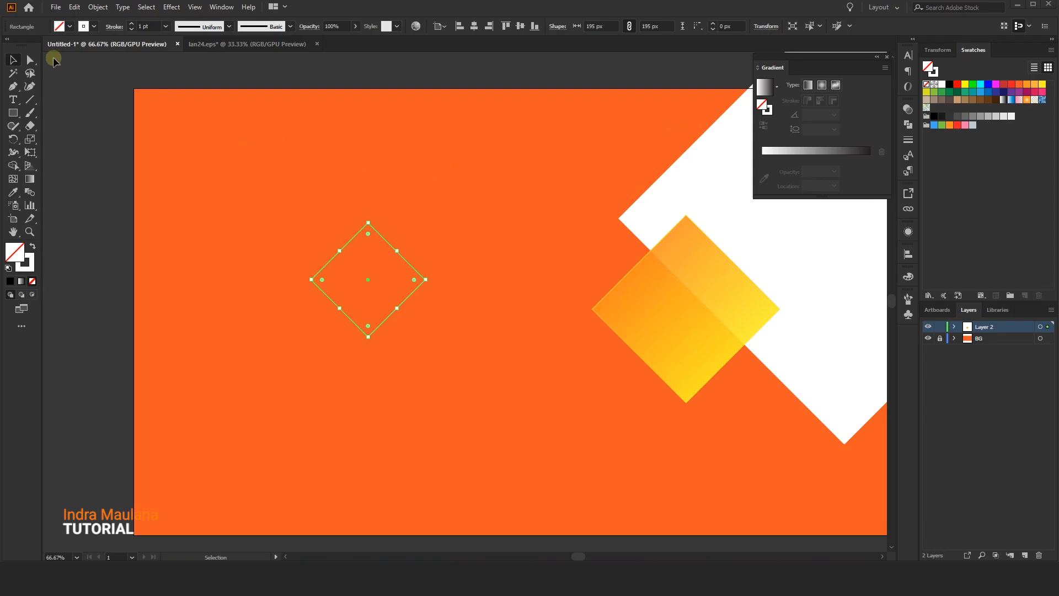
# - Duplicate the outlined diamond diagonally down and to the right, leaving a narrow gap between the two
pyautogui.moveTo(251, 158); pyautogui.dragTo(276, 149)
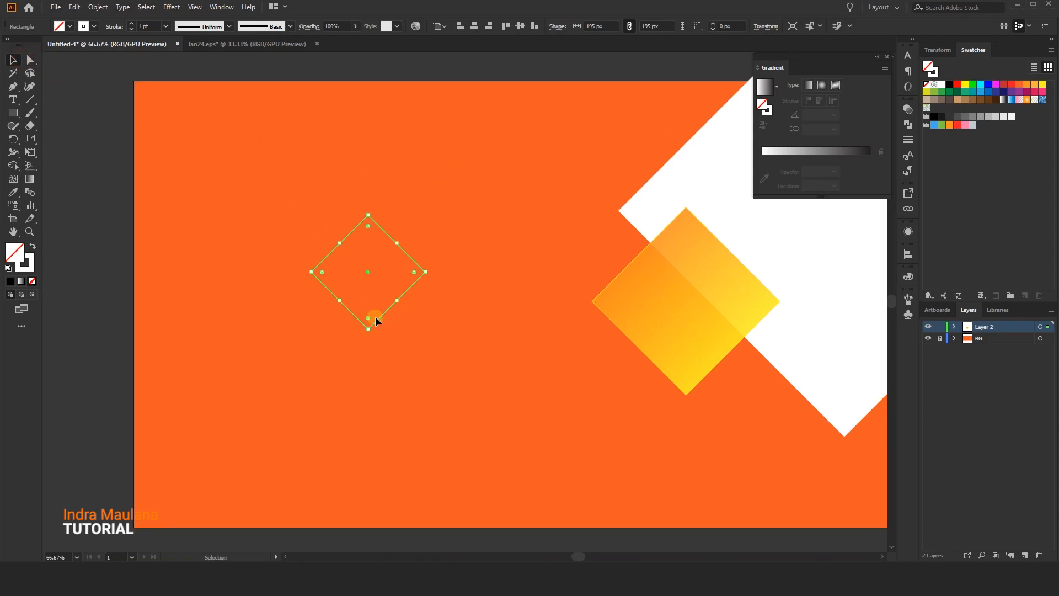
pyautogui.moveTo(376, 318); pyautogui.dragTo(446, 382)
pyautogui.click(471, 274)
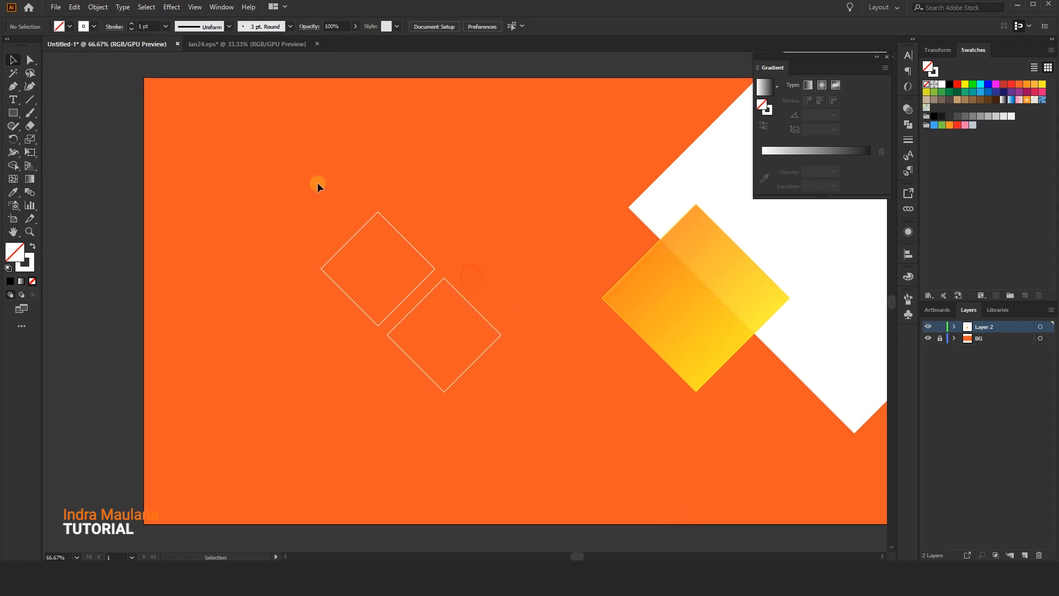
# - Duplicate both outlined diamonds diagonally down and to the left to form a two-by-two diamond grid
pyautogui.click(462, 363)
pyautogui.moveTo(404, 314); pyautogui.dragTo(351, 385)
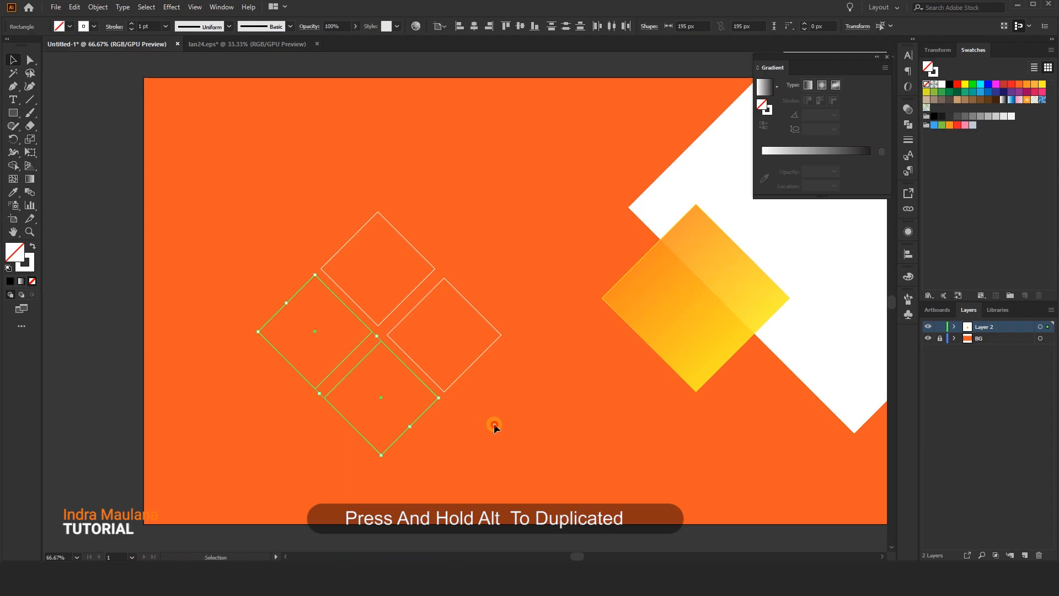
pyautogui.click(494, 424)
pyautogui.scroll(-2, 491, 414)
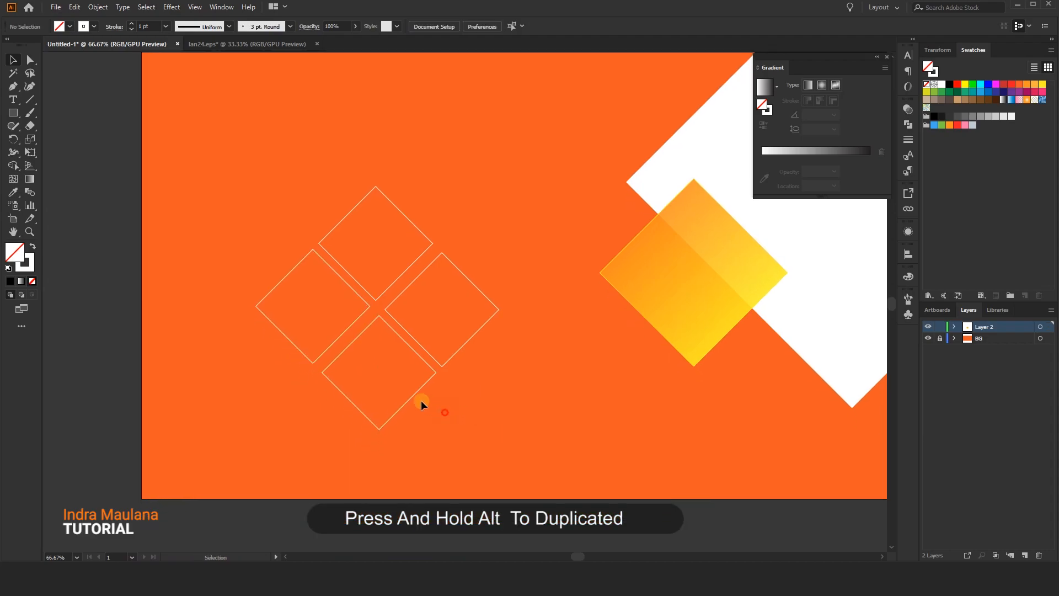
# - Nudge the two lower-left outlined diamonds slightly to even out the gaps in the grid
pyautogui.moveTo(233, 361); pyautogui.dragTo(432, 431)
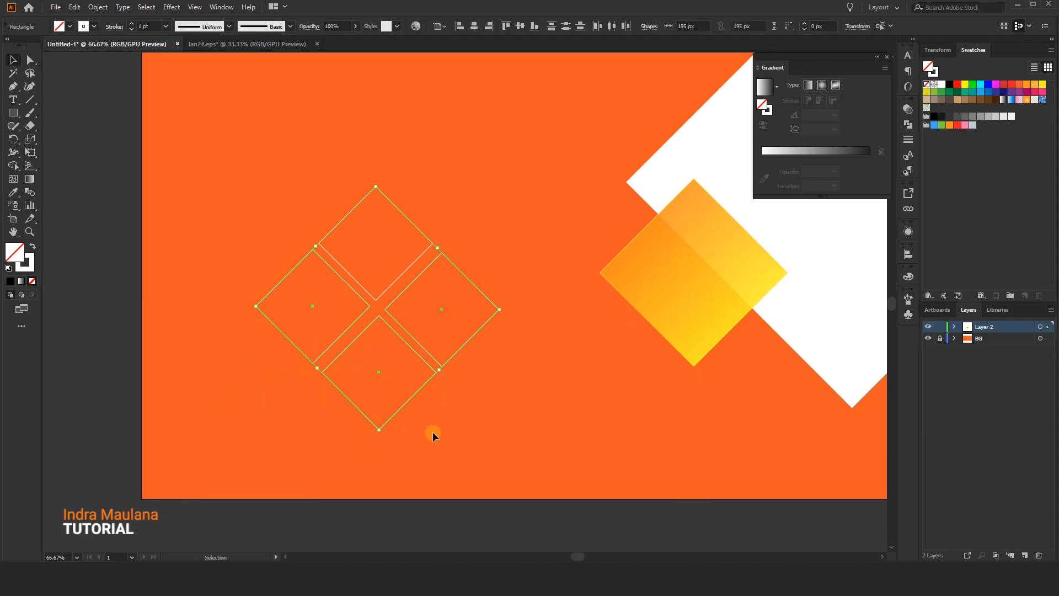
pyautogui.click(296, 407)
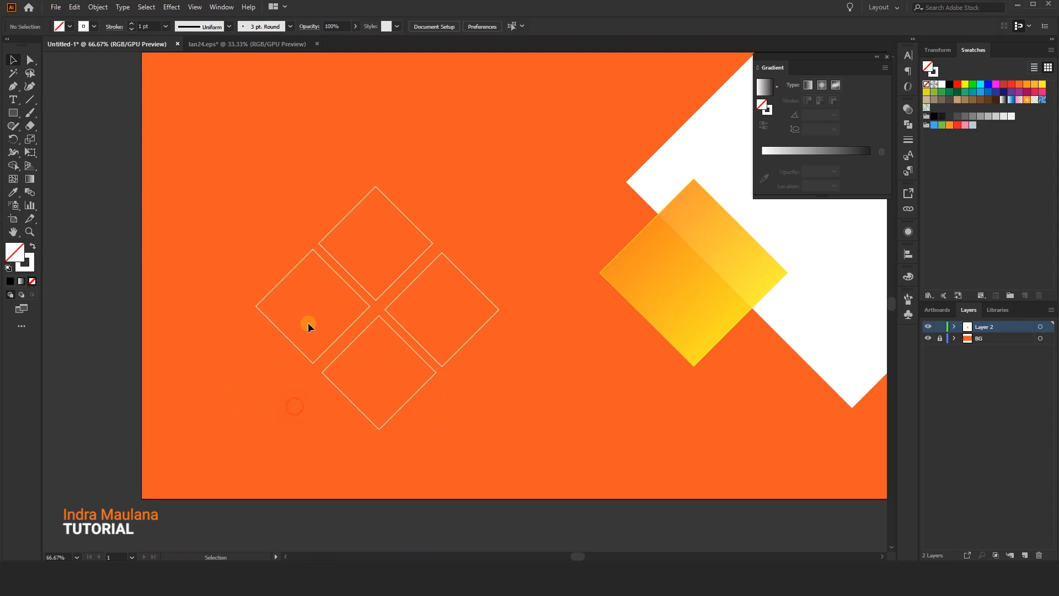
pyautogui.click(347, 356)
pyautogui.click(336, 341)
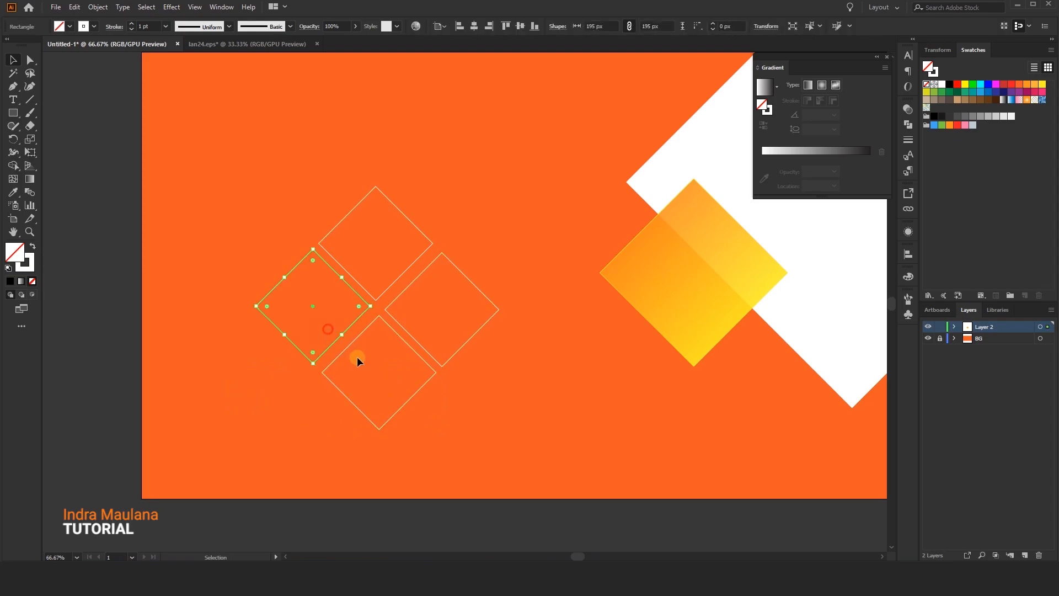
pyautogui.keyDown('shift'); pyautogui.click(353, 341); pyautogui.keyUp('shift')
pyautogui.moveTo(355, 339); pyautogui.dragTo(353, 340)
# - Select all four outlined diamonds and group them
pyautogui.click(632, 361)
pyautogui.scroll(-1, 559, 381)
pyautogui.scroll(1, 530, 395)
pyautogui.moveTo(526, 426); pyautogui.dragTo(227, 176)
pyautogui.rightClick(365, 254)
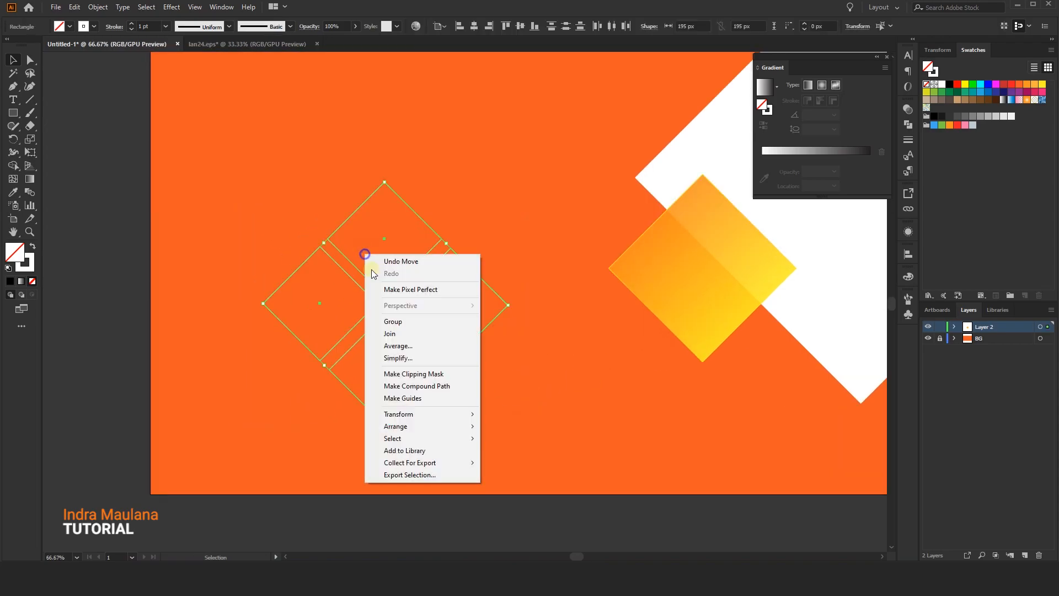
pyautogui.click(386, 319)
# - Duplicate the four-diamond group down and to the left so the copy overlaps the artboard's bottom edge
pyautogui.moveTo(483, 358); pyautogui.dragTo(480, 267)
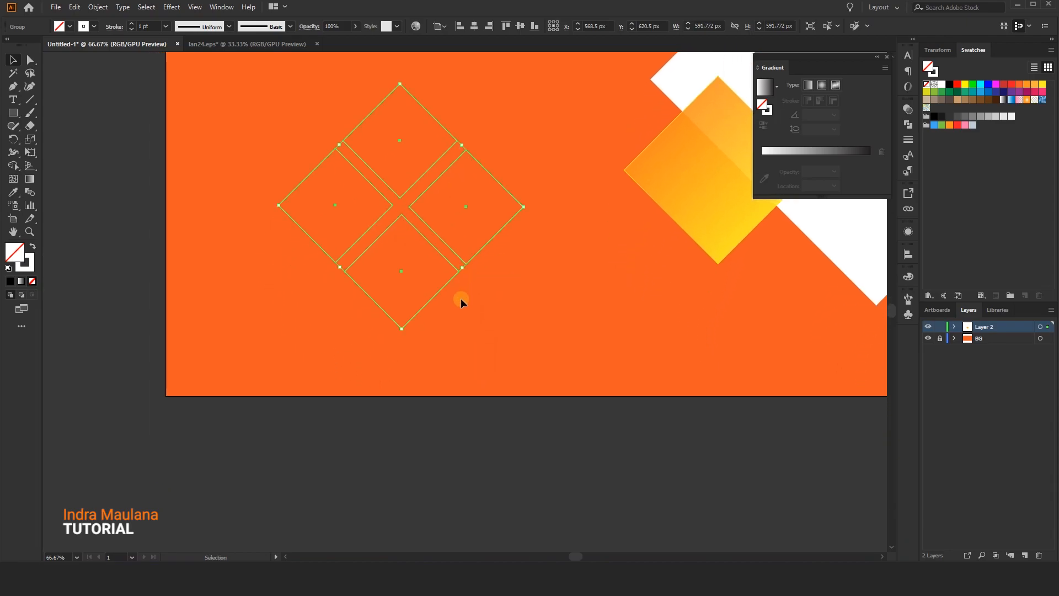
pyautogui.moveTo(441, 191); pyautogui.dragTo(379, 391)
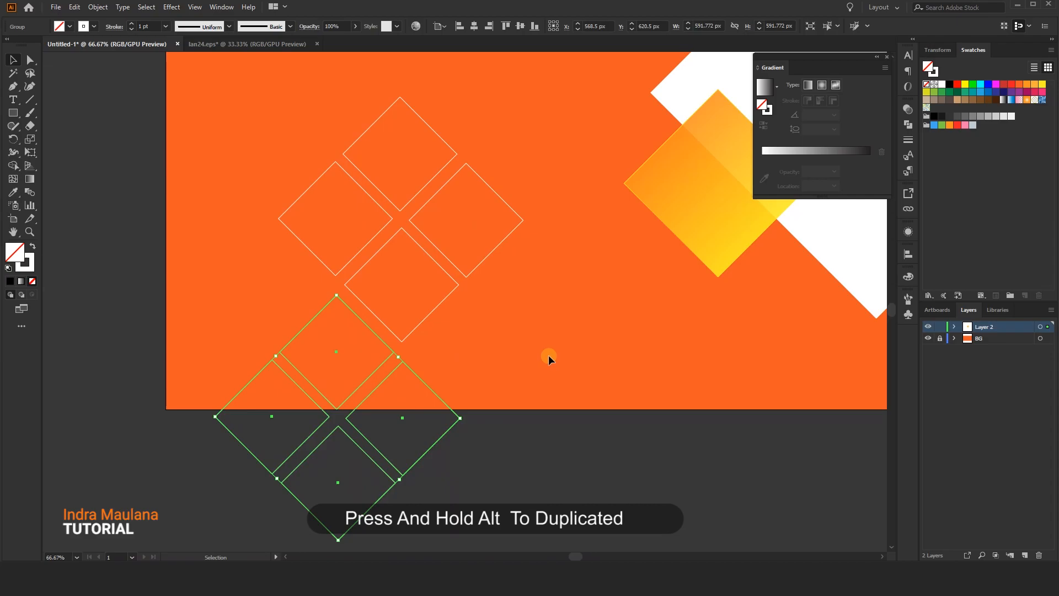
pyautogui.click(528, 358)
pyautogui.moveTo(500, 401); pyautogui.dragTo(471, 364)
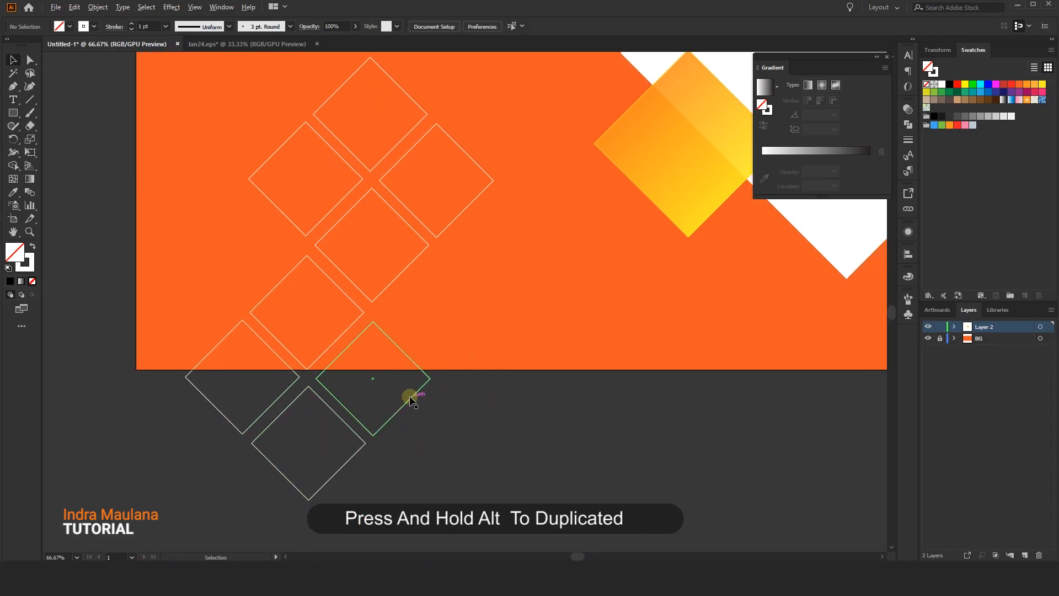
# - Duplicate the lower four-diamond group to the right with a slight downward offset, continuing the diagonal grid
pyautogui.scroll(-1, 411, 398)
pyautogui.moveTo(420, 412); pyautogui.dragTo(496, 402)
pyautogui.click(551, 426)
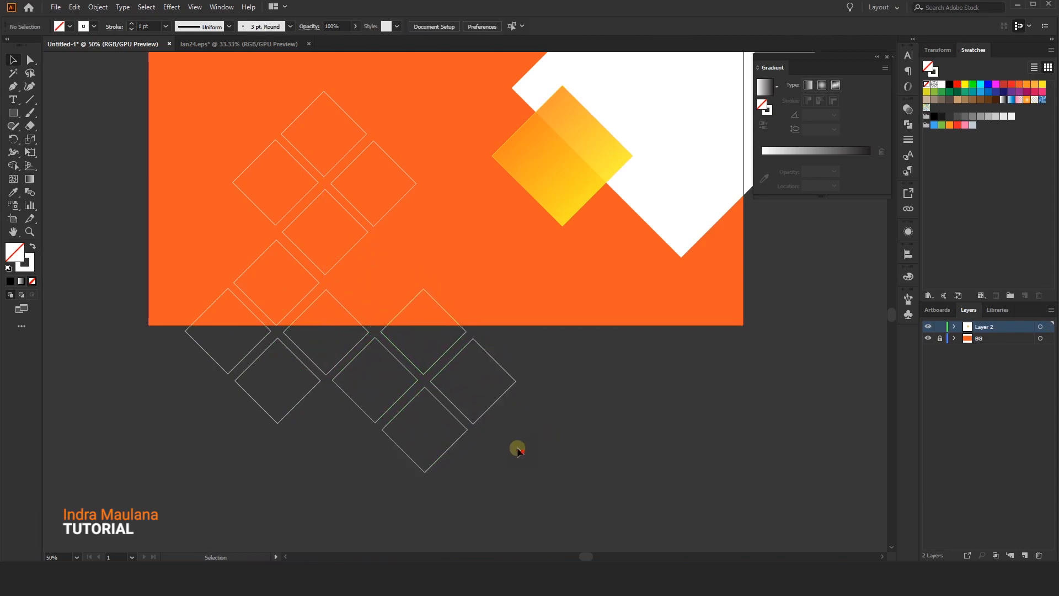
# - Select the three outlined-diamond clusters without the gradient diamond and group them into one pattern
pyautogui.moveTo(213, 155); pyautogui.dragTo(212, 153)
pyautogui.moveTo(287, 154); pyautogui.dragTo(322, 229)
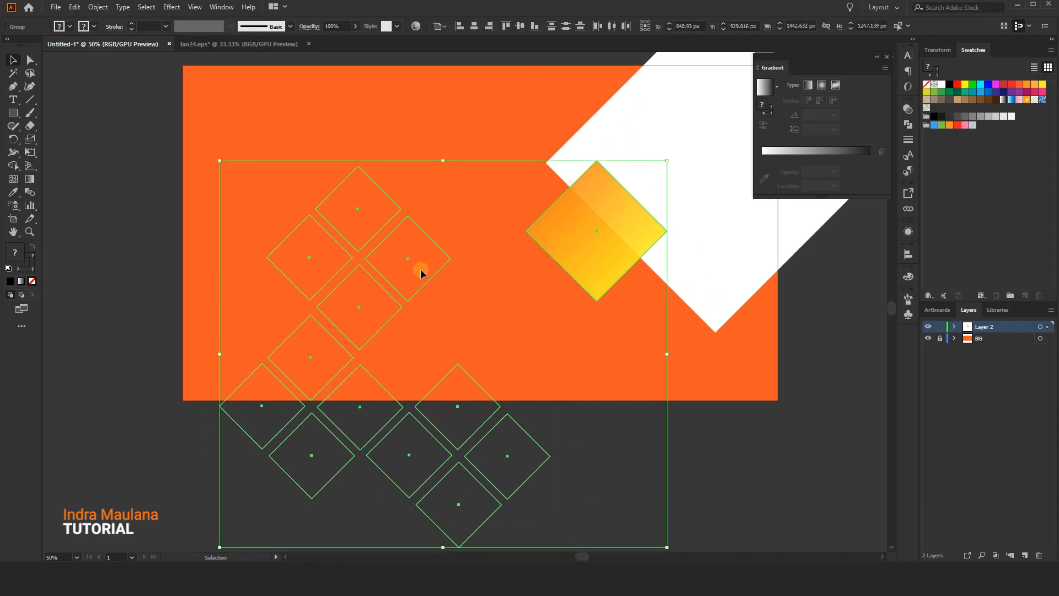
pyautogui.moveTo(446, 262); pyautogui.dragTo(449, 263)
pyautogui.click(463, 299)
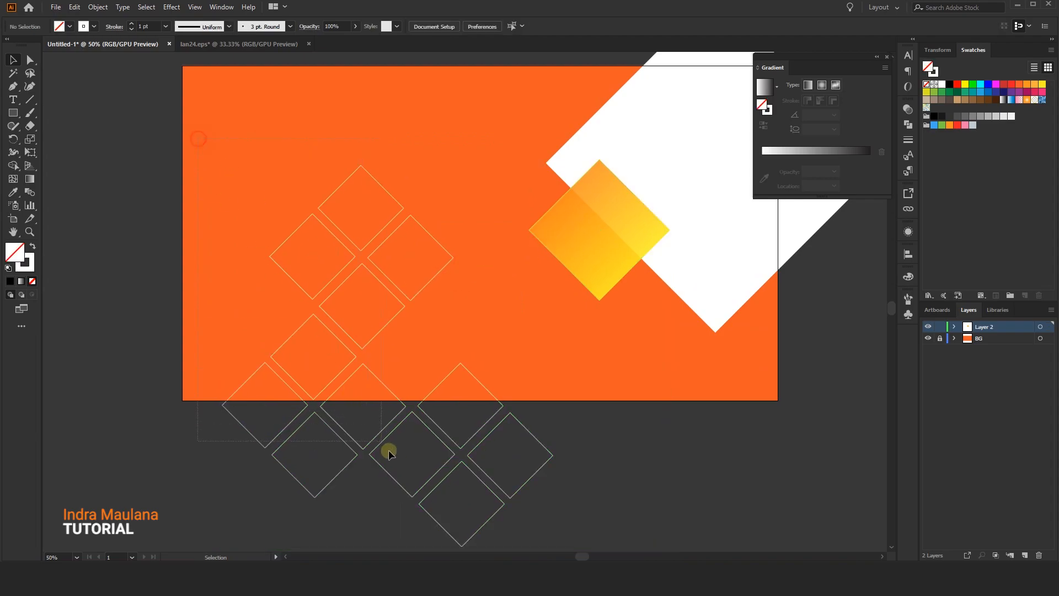
pyautogui.moveTo(442, 497); pyautogui.dragTo(442, 496)
pyautogui.rightClick(362, 259)
pyautogui.click(417, 353)
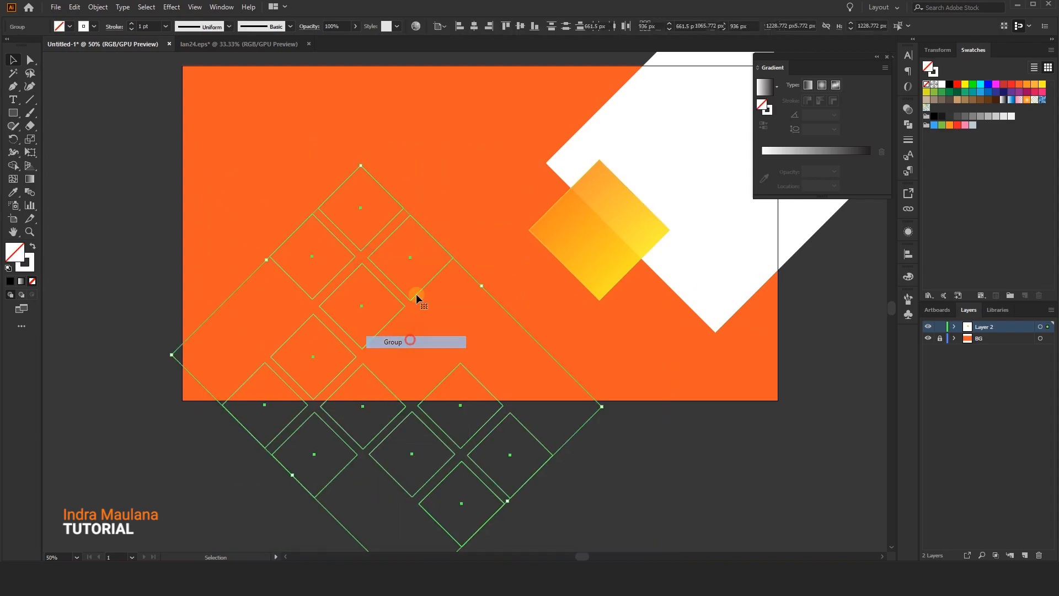
# - Move the outlined-diamond pattern over the white and gradient diamonds, letting it extend past the artboard's bottom and right edges
pyautogui.click(442, 198)
pyautogui.moveTo(442, 197); pyautogui.dragTo(642, 148)
pyautogui.moveTo(468, 199); pyautogui.dragTo(401, 220)
pyautogui.click(387, 205)
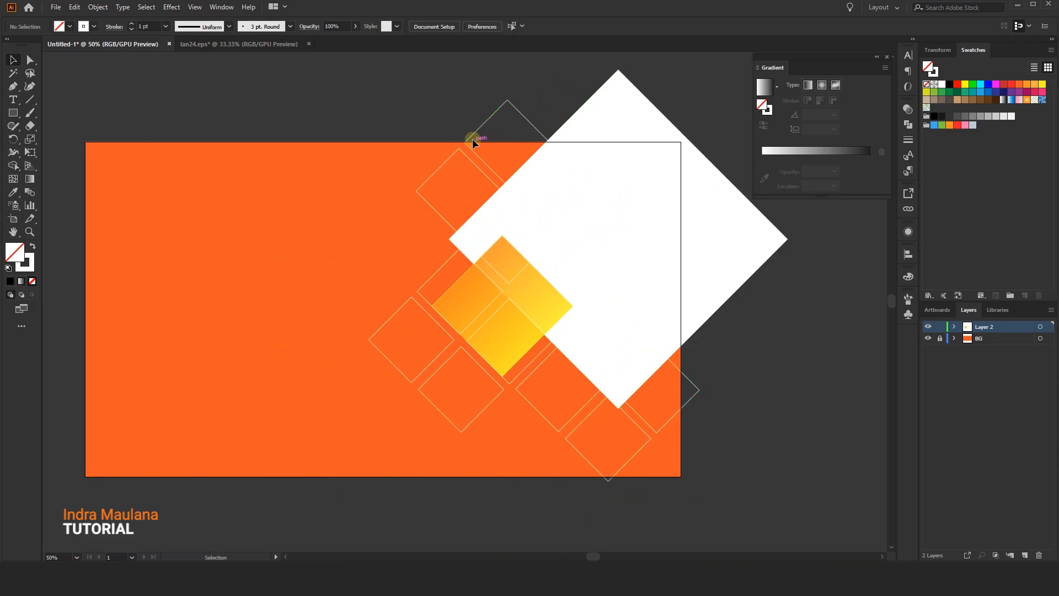
pyautogui.moveTo(482, 133); pyautogui.dragTo(488, 160)
pyautogui.click(459, 121)
pyautogui.moveTo(464, 114); pyautogui.dragTo(451, 101)
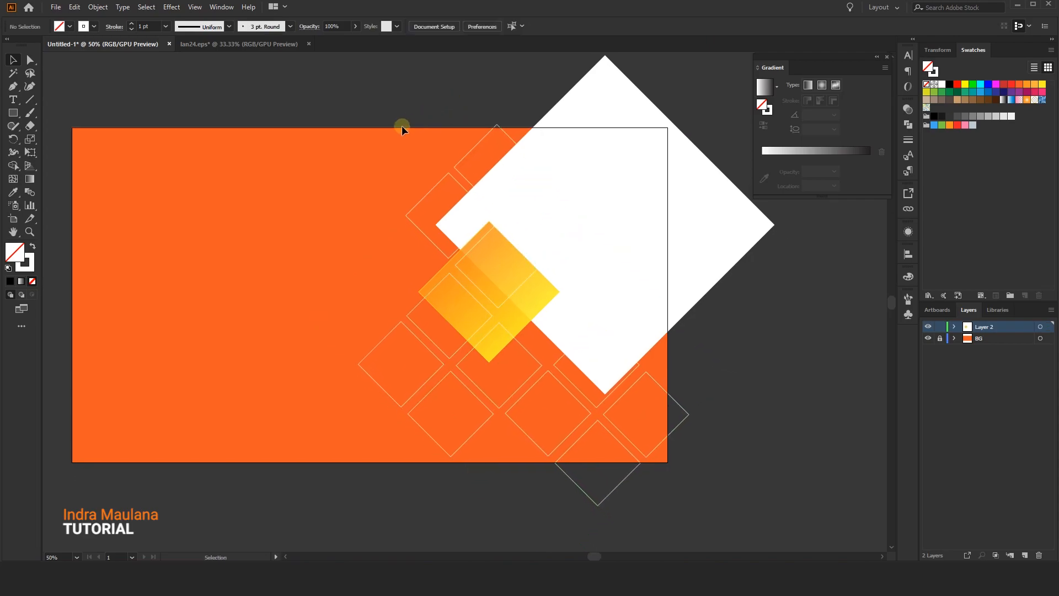
pyautogui.moveTo(376, 145); pyautogui.dragTo(369, 147)
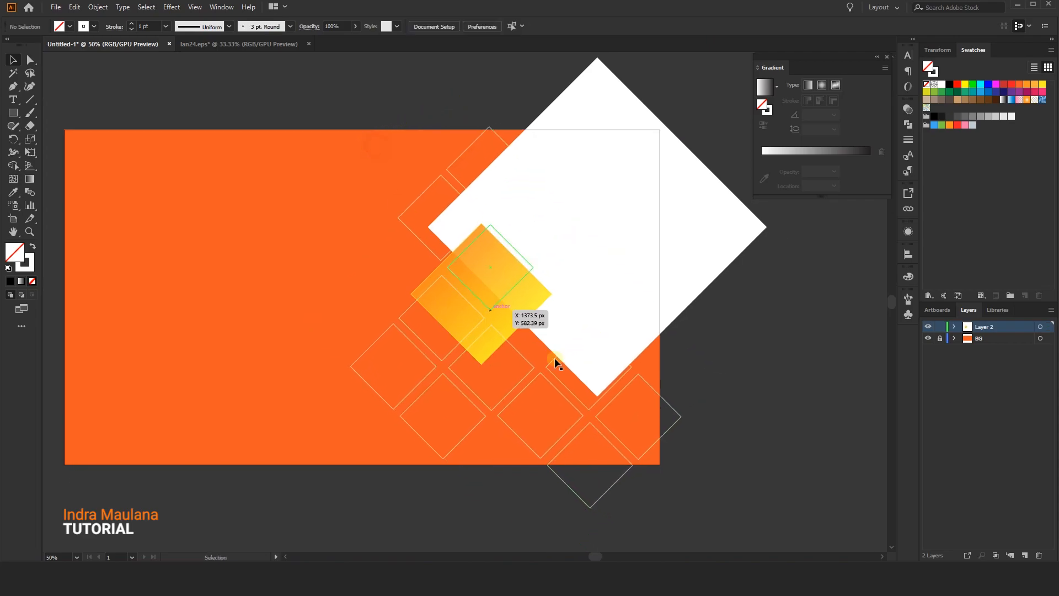
pyautogui.click(678, 412)
pyautogui.click(130, 24)
pyautogui.click(253, 111)
pyautogui.moveTo(279, 133); pyautogui.dragTo(355, 118)
pyautogui.hotkey('ctrl', 'z')
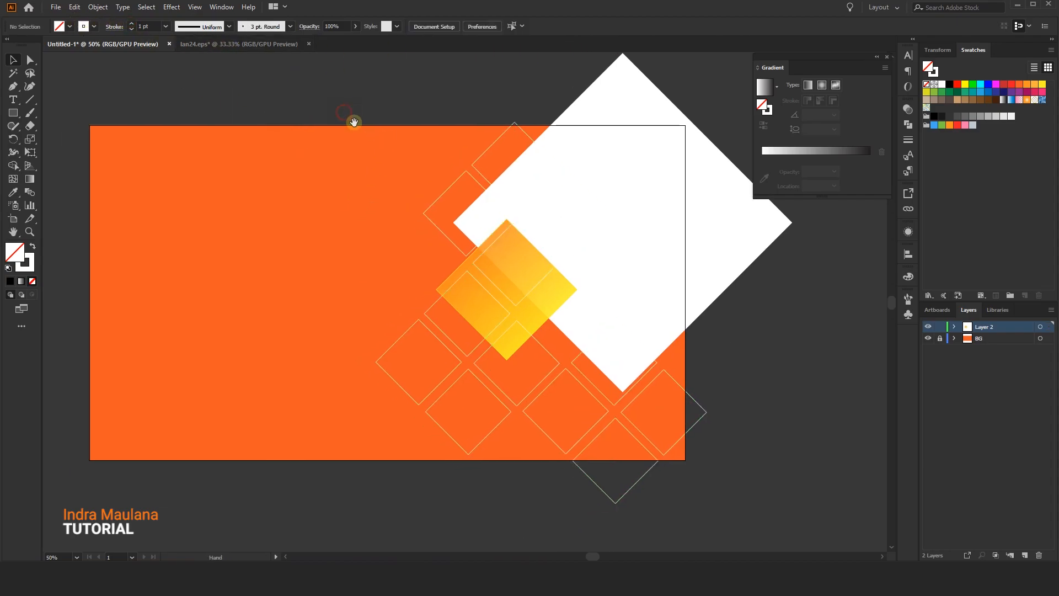
# - Convert the diamond pattern's strokes into filled shapes with Outline Stroke
pyautogui.click(628, 413)
pyautogui.click(786, 396)
pyautogui.moveTo(775, 396); pyautogui.dragTo(726, 407)
pyautogui.click(661, 409)
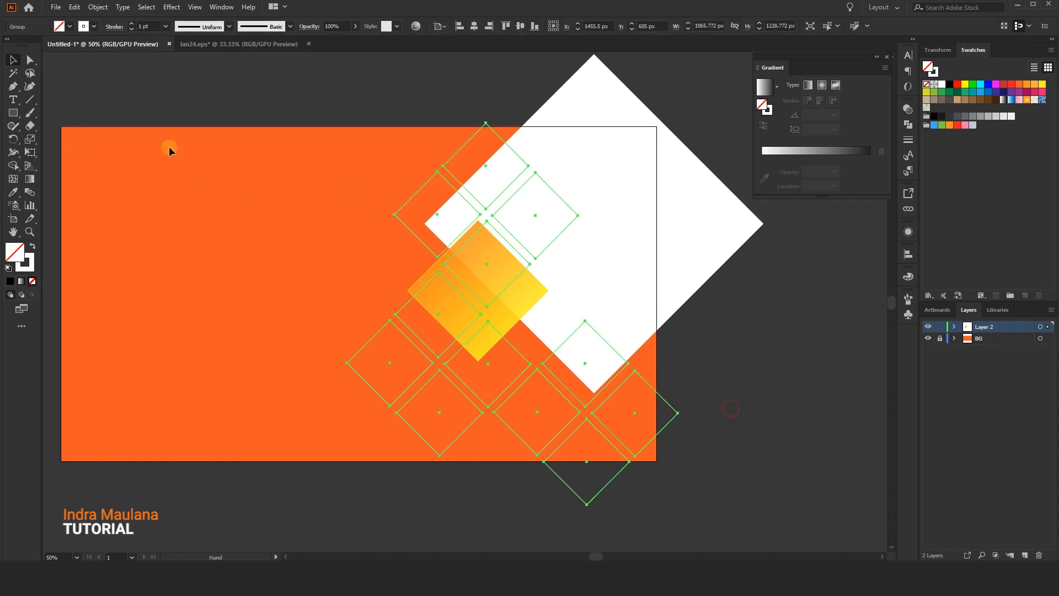
pyautogui.click(97, 8)
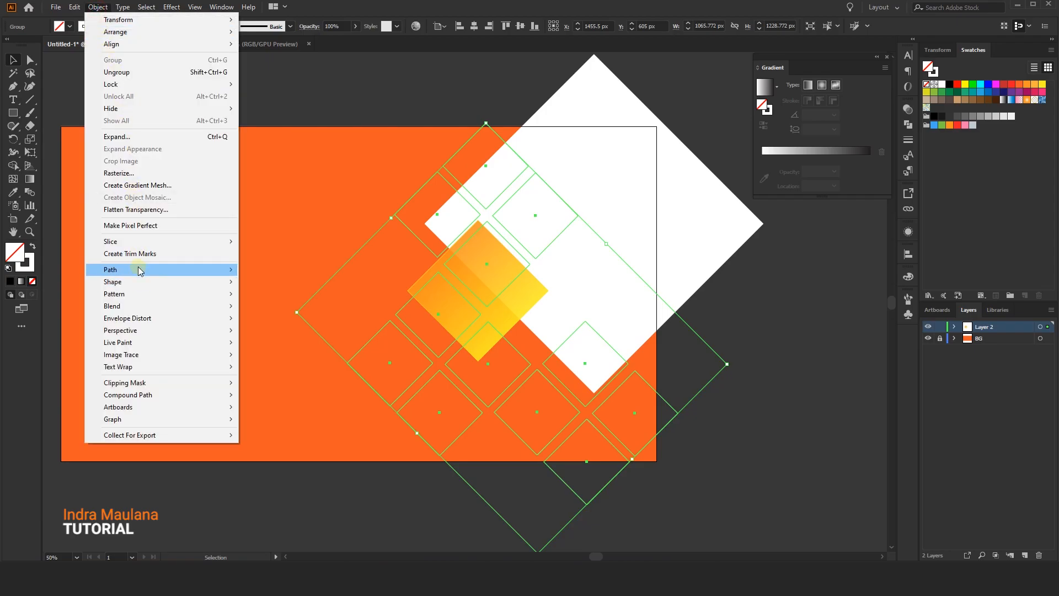
pyautogui.moveTo(138, 271)
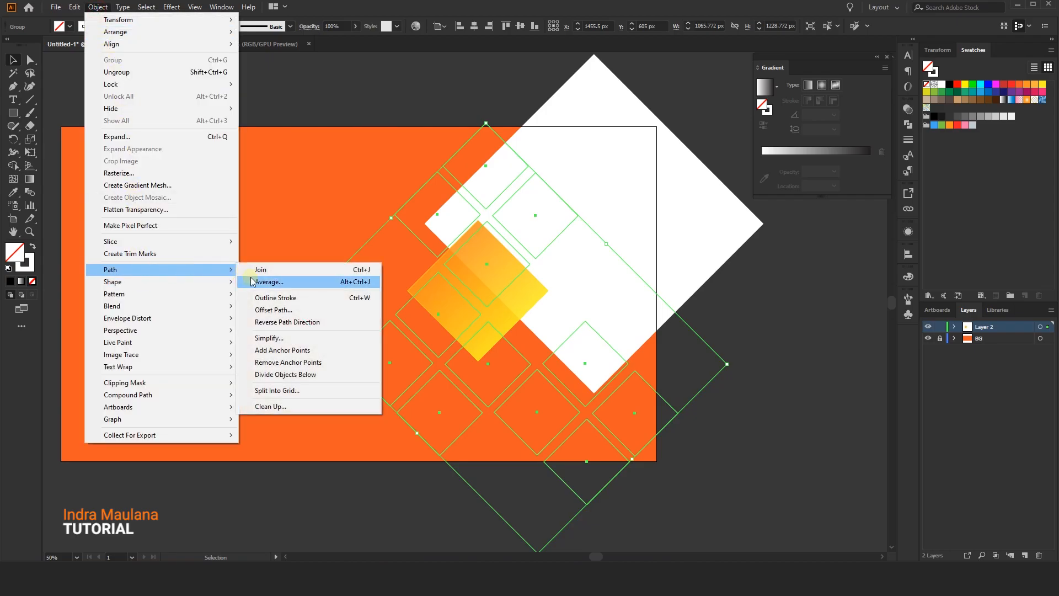
pyautogui.click(278, 302)
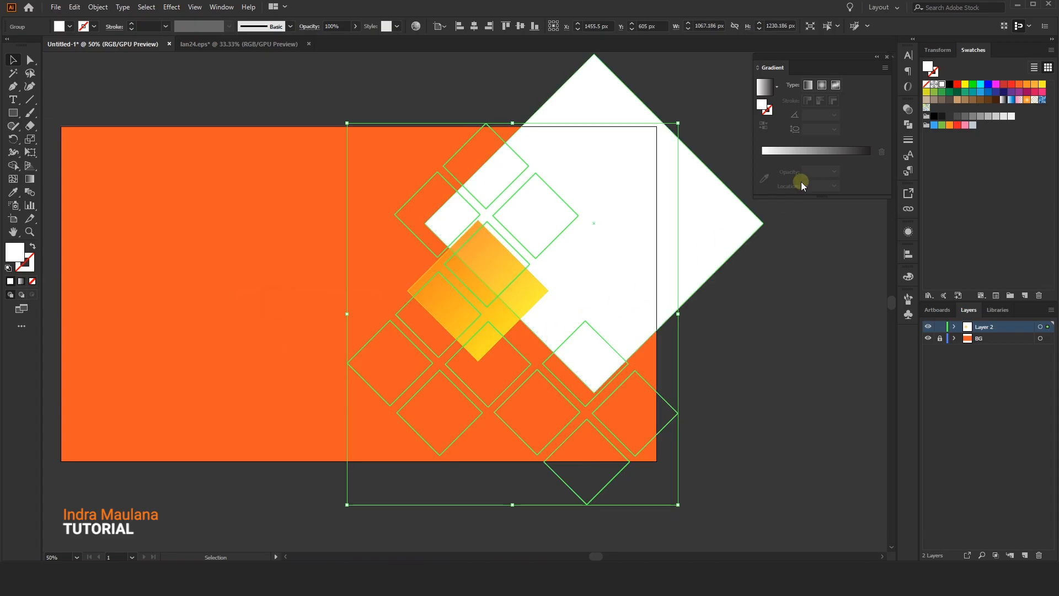
# - Fill the diamond pattern with the white-to-black linear gradient and hide the selection edges
pyautogui.click(792, 149)
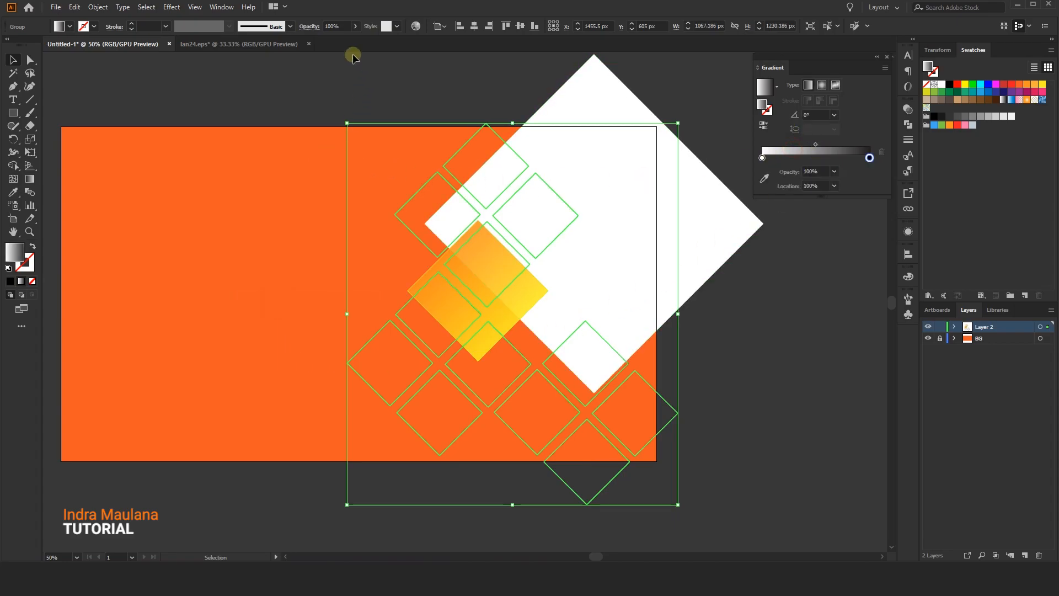
pyautogui.click(193, 7)
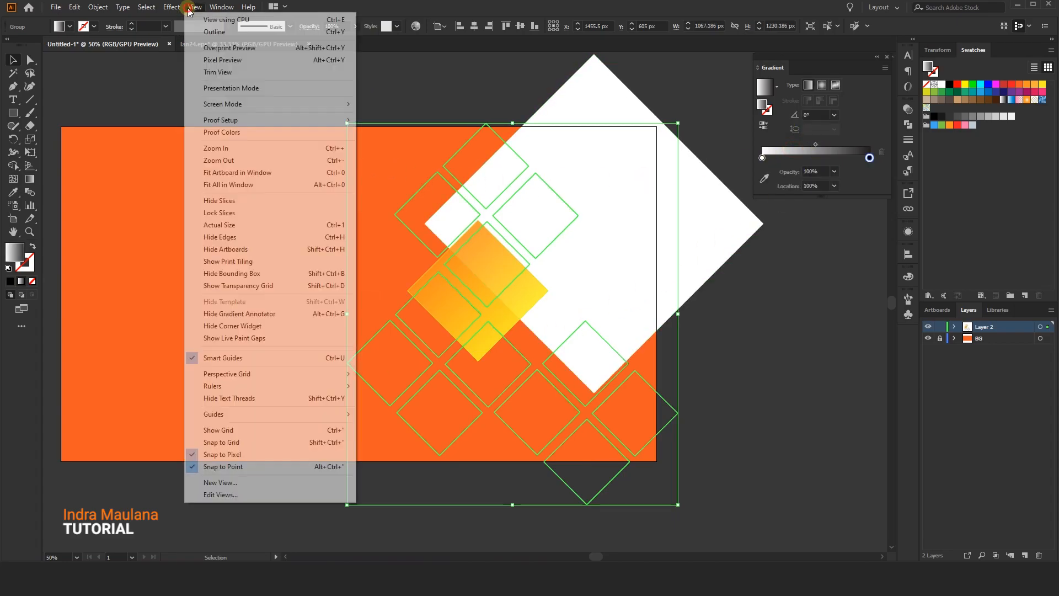
pyautogui.click(285, 241)
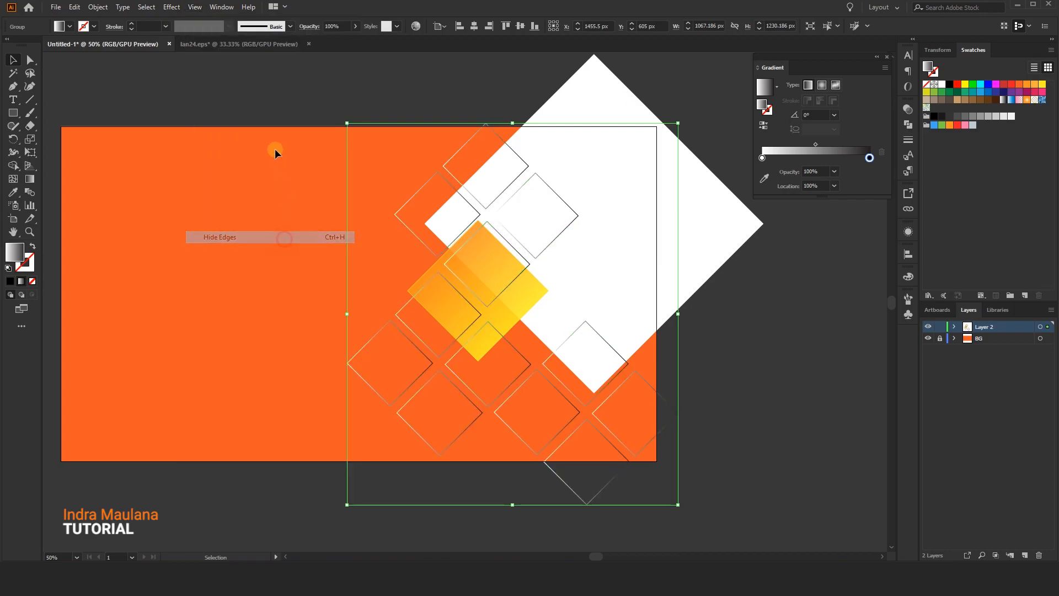
# - Set the outlined-diamond pattern's blending mode to Screen
pyautogui.click(309, 26)
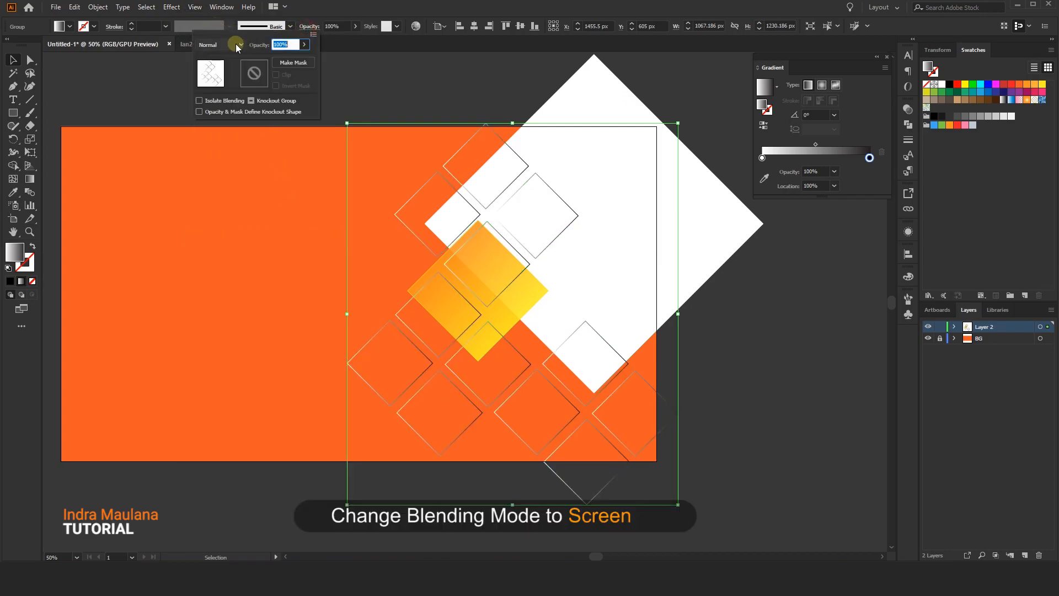
pyautogui.click(220, 44)
pyautogui.click(233, 124)
pyautogui.click(451, 108)
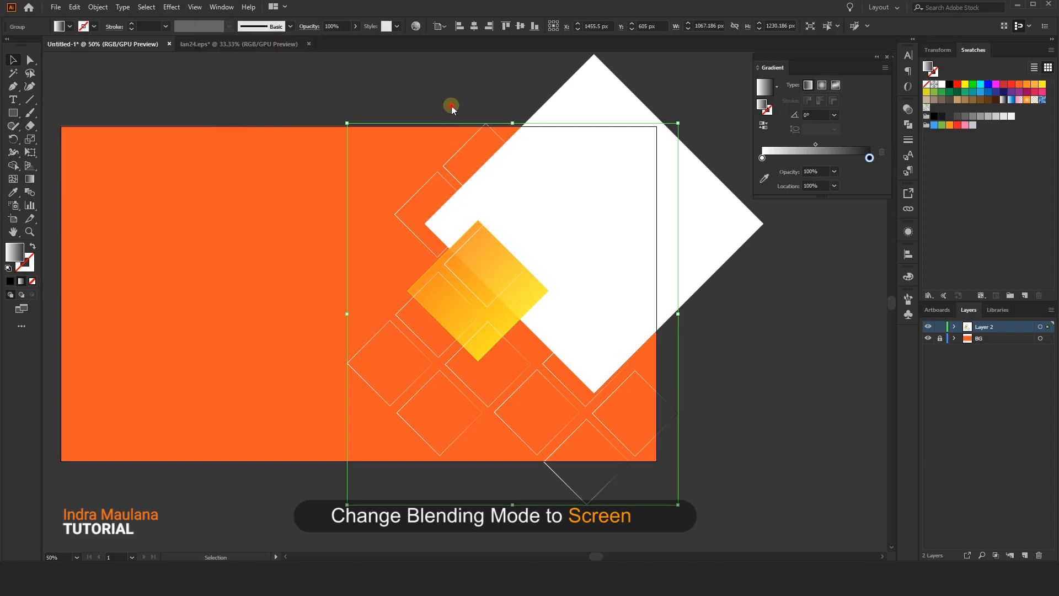
# - Make the diamond pattern a compound path, refill it with the white-to-black linear gradient, and check its blending mode
pyautogui.click(98, 7)
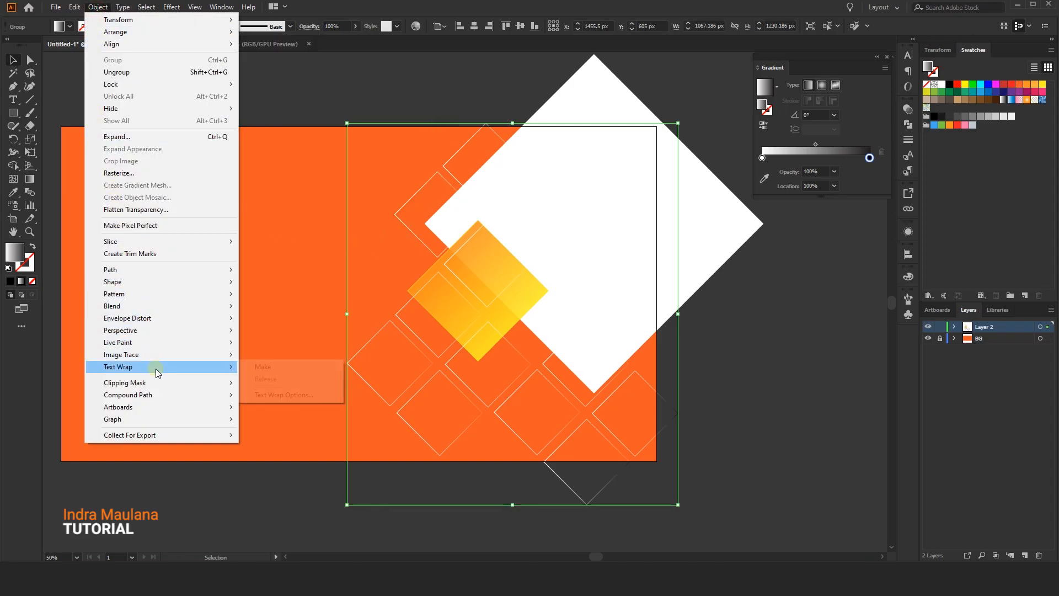
pyautogui.moveTo(160, 394)
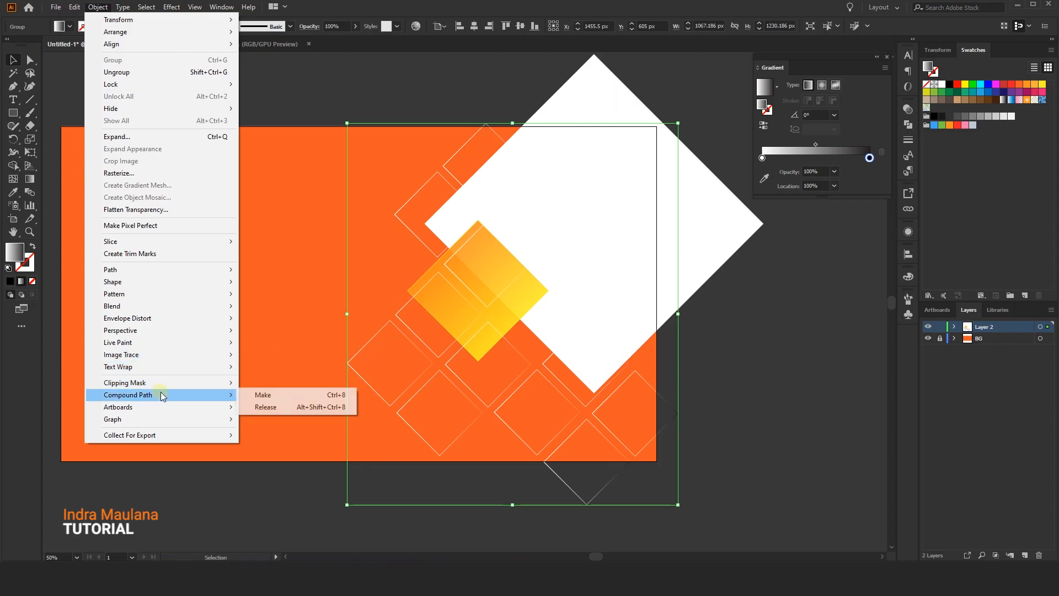
pyautogui.click(281, 395)
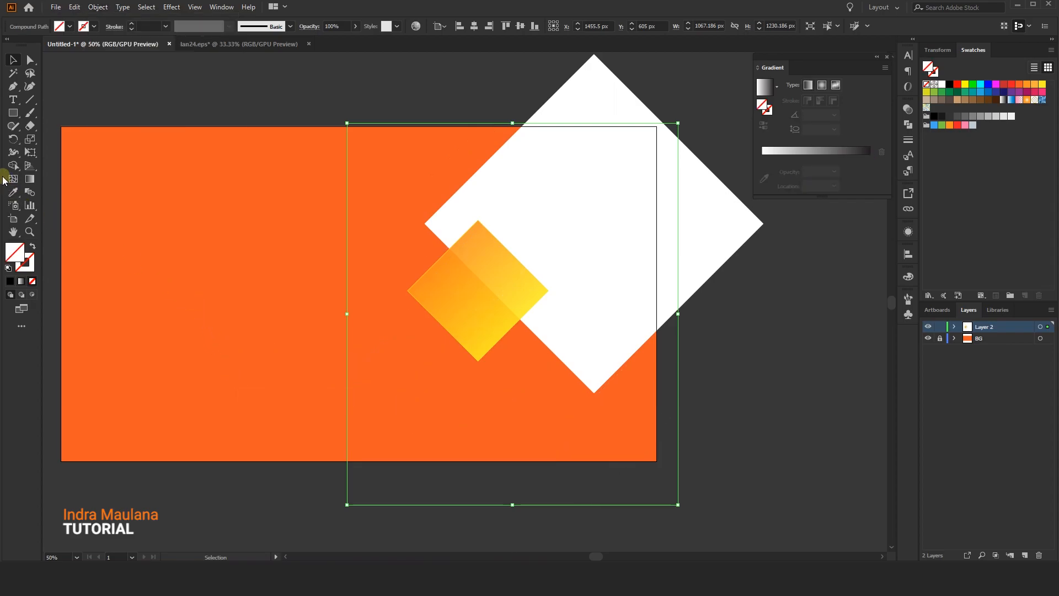
pyautogui.click(790, 149)
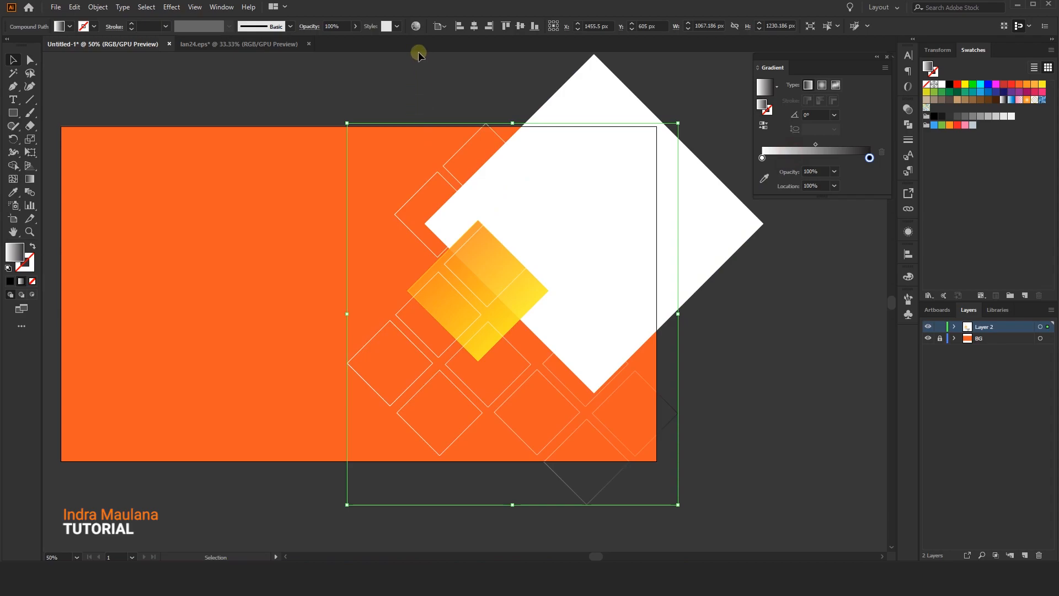
pyautogui.click(309, 27)
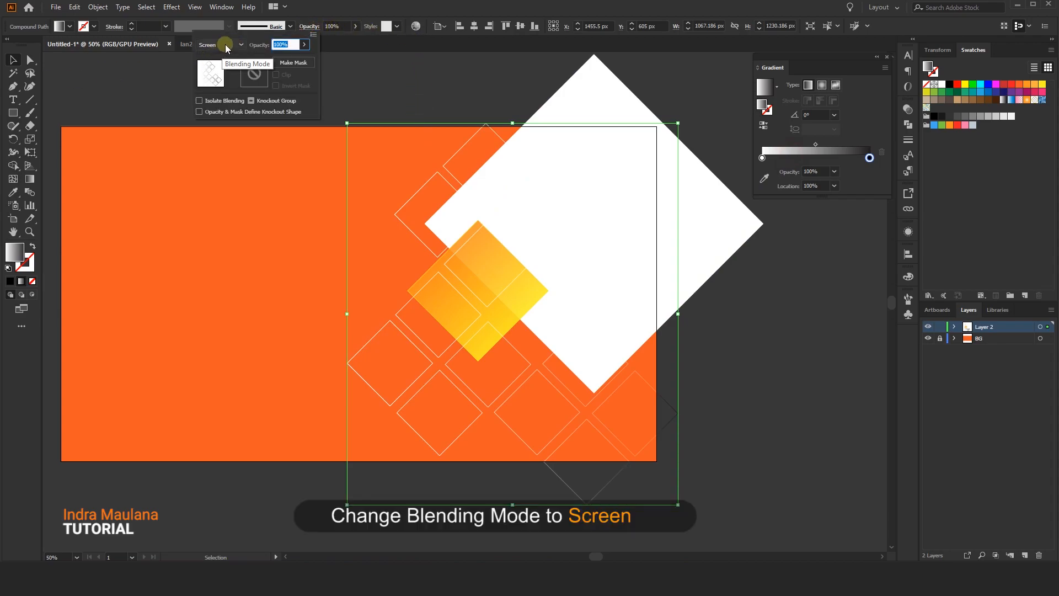
pyautogui.click(305, 27)
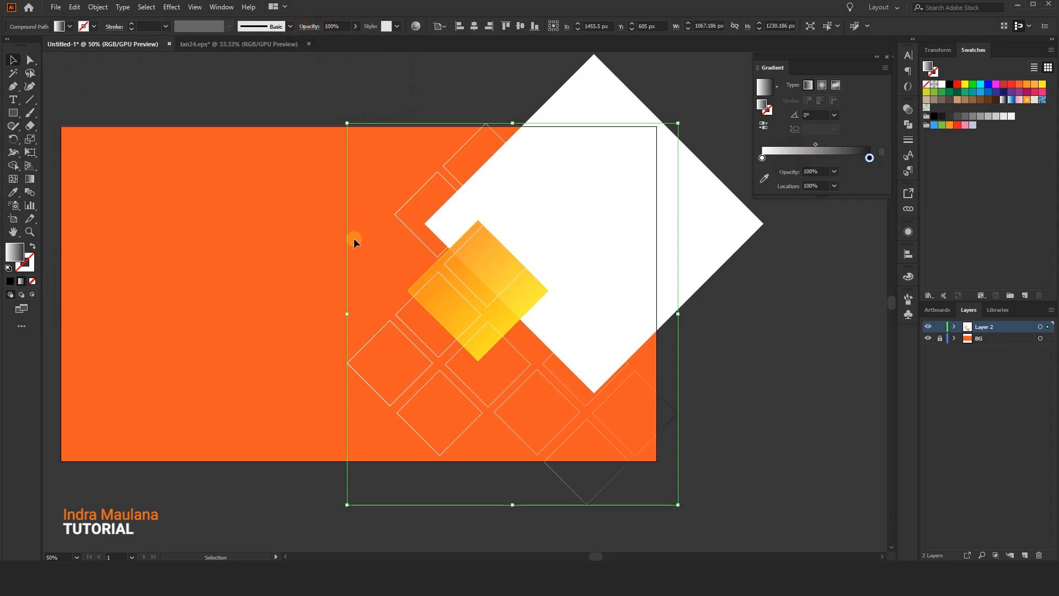
# - Send the outlined-diamond pattern to the back, behind the white and gradient diamonds
pyautogui.rightClick(465, 345)
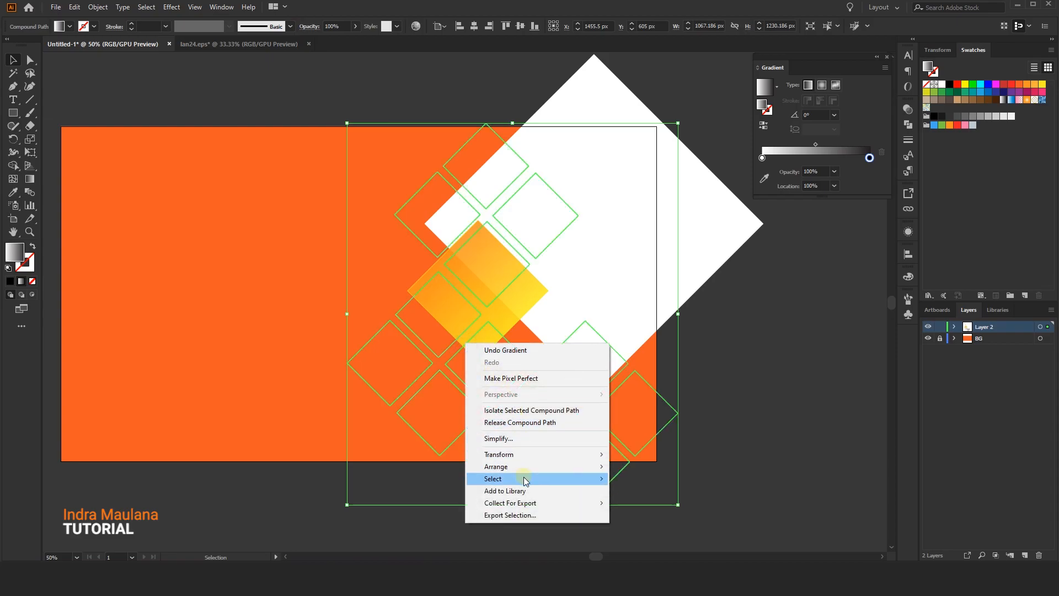
pyautogui.moveTo(531, 451)
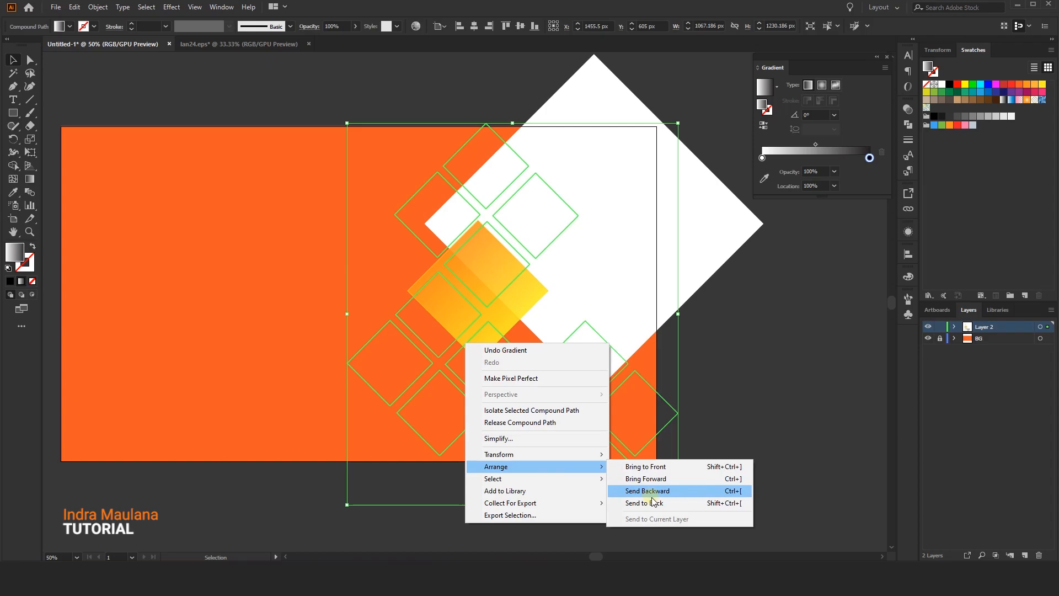
pyautogui.click(655, 503)
pyautogui.click(744, 447)
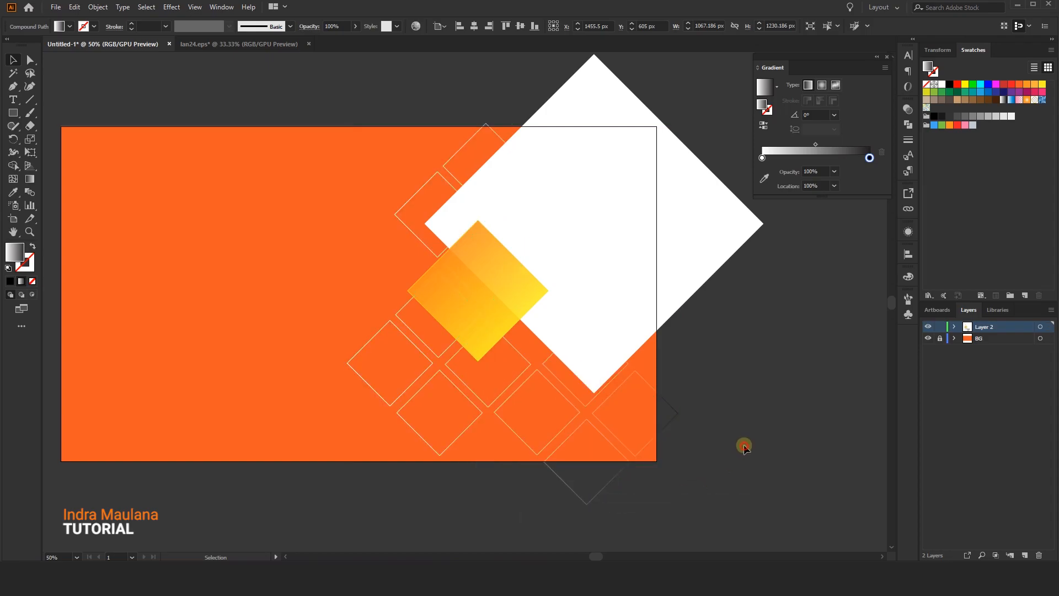
# - Redirect the pattern's gradient diagonally at about -132.8°, from white at its upper right to black at its lower left
pyautogui.click(627, 446)
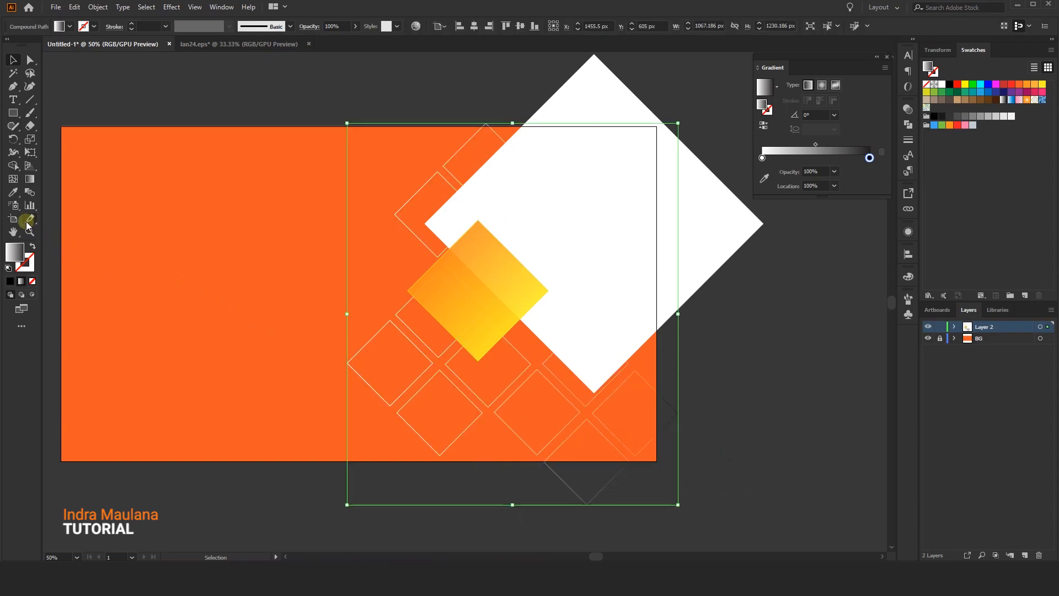
pyautogui.click(30, 179)
pyautogui.moveTo(537, 457); pyautogui.dragTo(685, 378)
pyautogui.moveTo(728, 328); pyautogui.dragTo(426, 425)
pyautogui.moveTo(641, 172); pyautogui.dragTo(387, 421)
pyautogui.moveTo(644, 109); pyautogui.dragTo(371, 404)
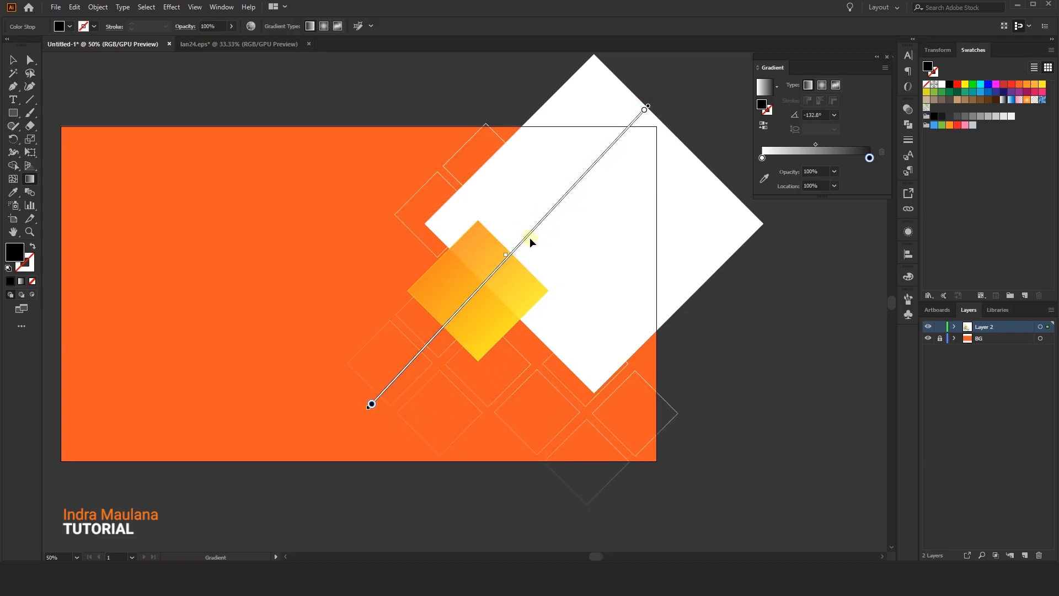
pyautogui.click(14, 60)
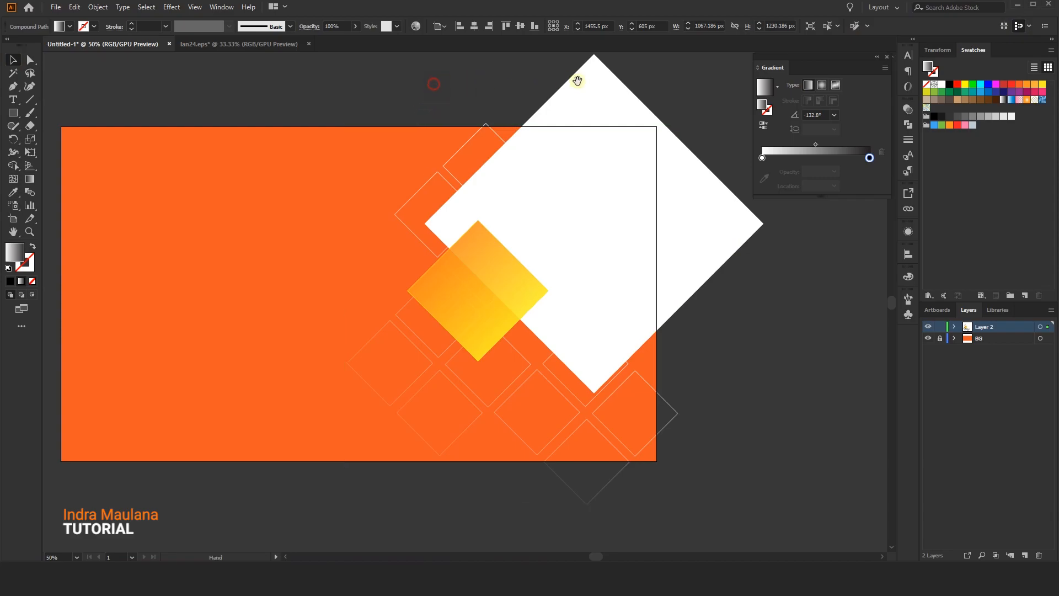
# - Duplicate the outlined-diamond pattern to the artboard's left side and nudge the copy so it extends past the left and top edges
pyautogui.moveTo(421, 78); pyautogui.dragTo(574, 68)
pyautogui.moveTo(600, 147); pyautogui.dragTo(200, 160)
pyautogui.moveTo(346, 319); pyautogui.dragTo(346, 286)
pyautogui.hotkey('shift', 'Left')
pyautogui.hotkey('shift', 'Left')
pyautogui.hotkey('shift', 'Left')
pyautogui.hotkey('shift', 'Left')
pyautogui.hotkey('shift', 'Left')
pyautogui.hotkey('shift', 'Up')
# - Redirect the left pattern's gradient to about -52.2°, from white at its upper left to black at its lower right
pyautogui.click(29, 178)
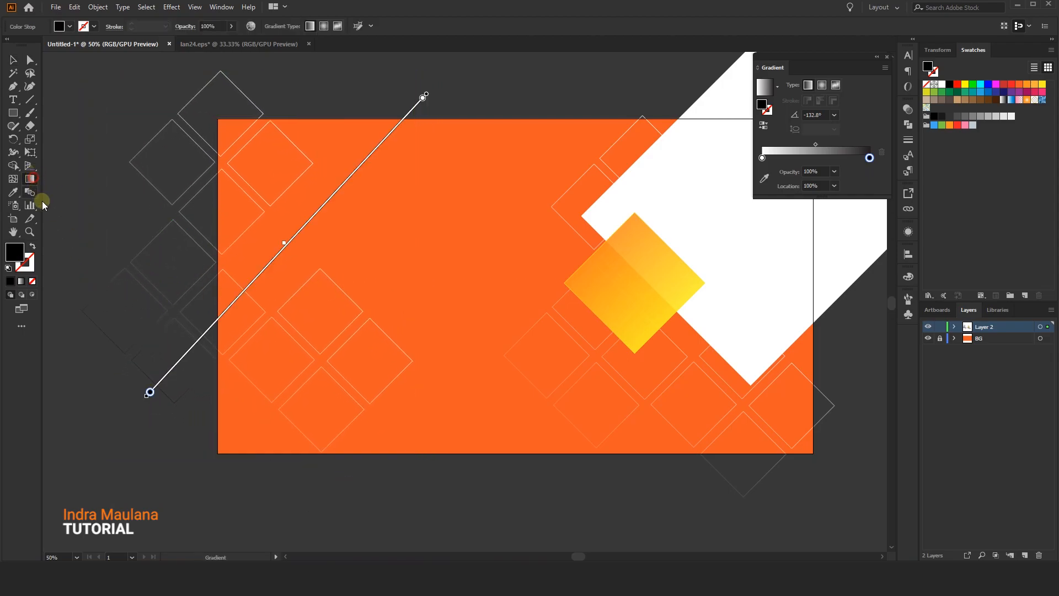
pyautogui.moveTo(307, 374); pyautogui.dragTo(193, 176)
pyautogui.moveTo(184, 127); pyautogui.dragTo(355, 363)
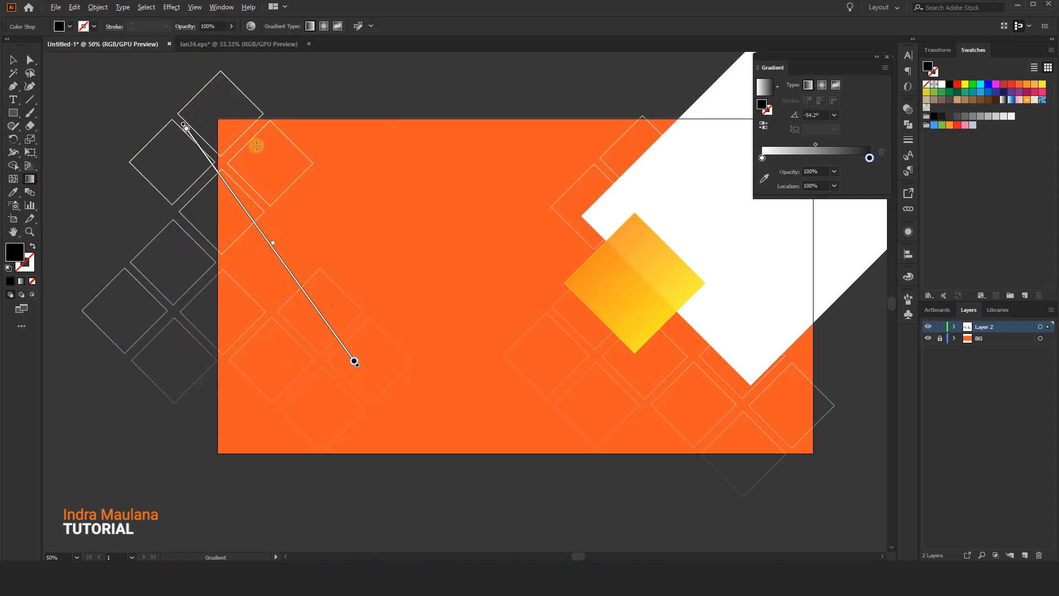
pyautogui.moveTo(159, 78); pyautogui.dragTo(371, 352)
pyautogui.click(13, 61)
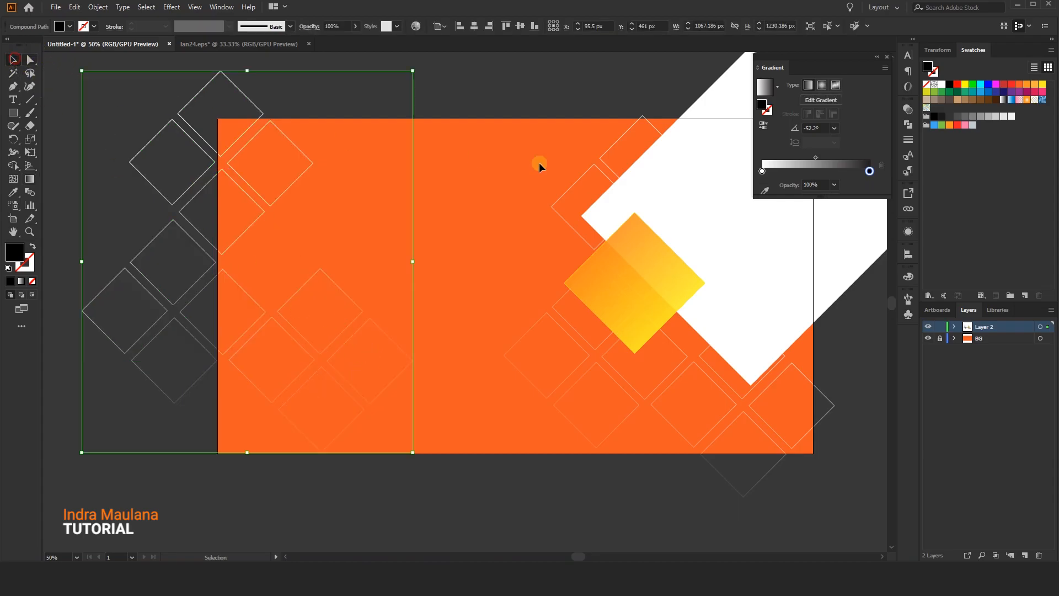
# - Replace the white gradient stop of the left diamond pattern with the yellow swatch
pyautogui.moveTo(1044, 84); pyautogui.dragTo(827, 140)
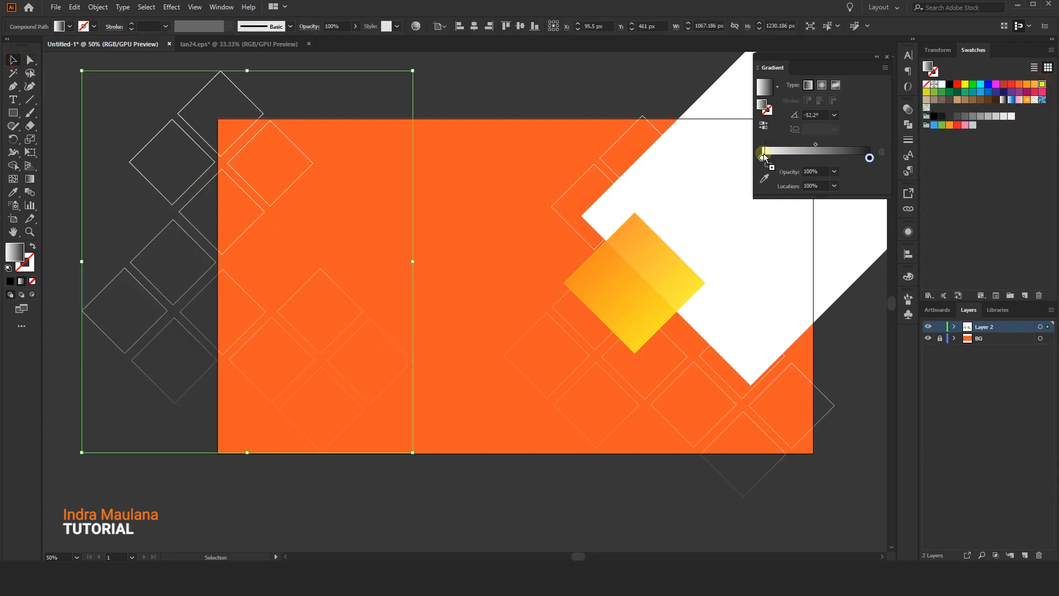
pyautogui.moveTo(765, 156); pyautogui.dragTo(763, 157)
pyautogui.click(544, 90)
pyautogui.scroll(-1, 436, 201)
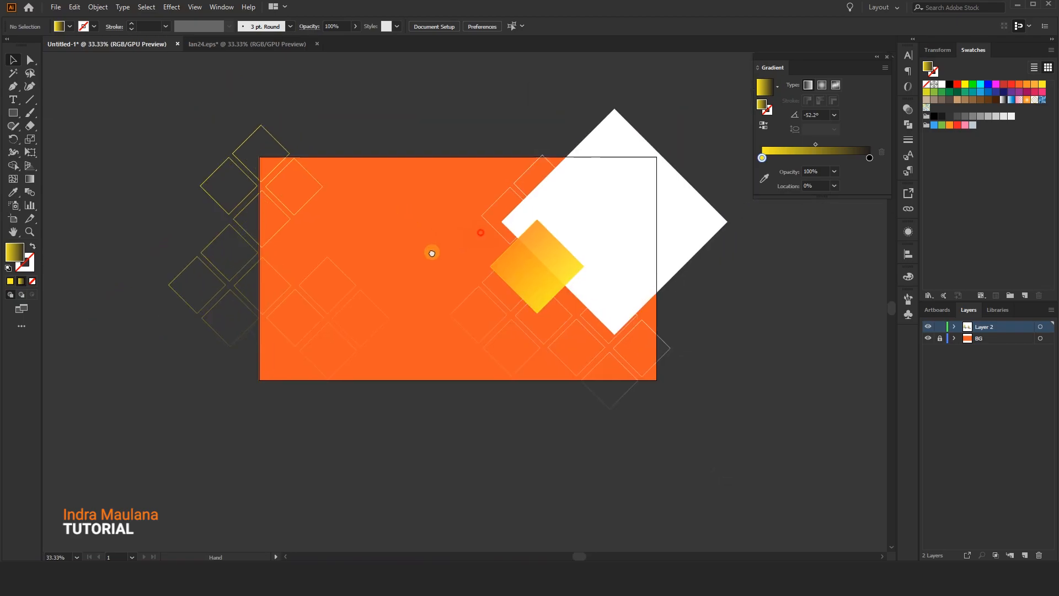
pyautogui.scroll(1, 382, 282)
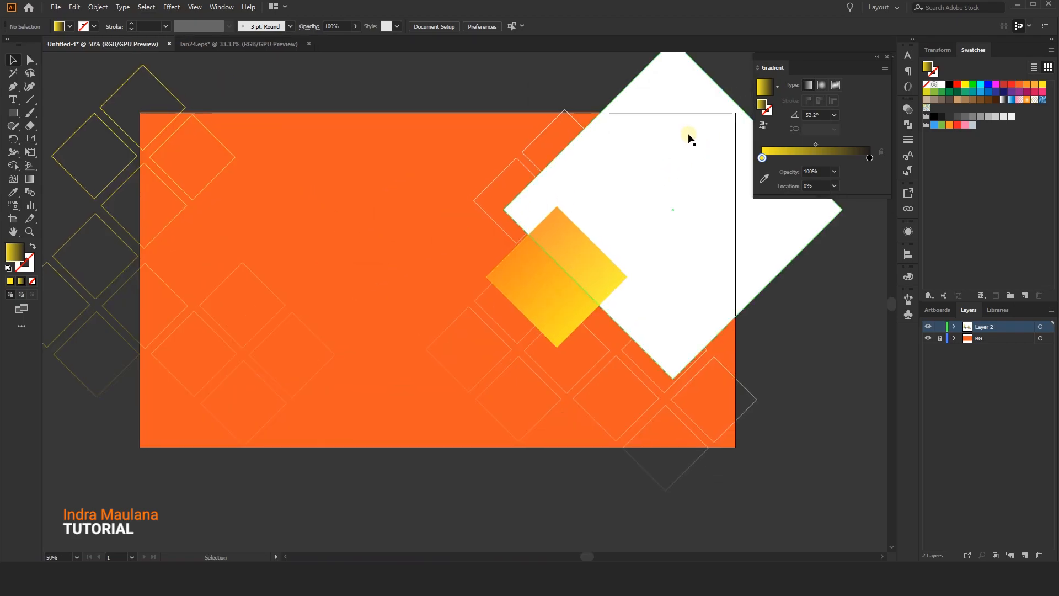
# - Replace the white gradient stop of the right diamond pattern with the yellow swatch
pyautogui.click(570, 118)
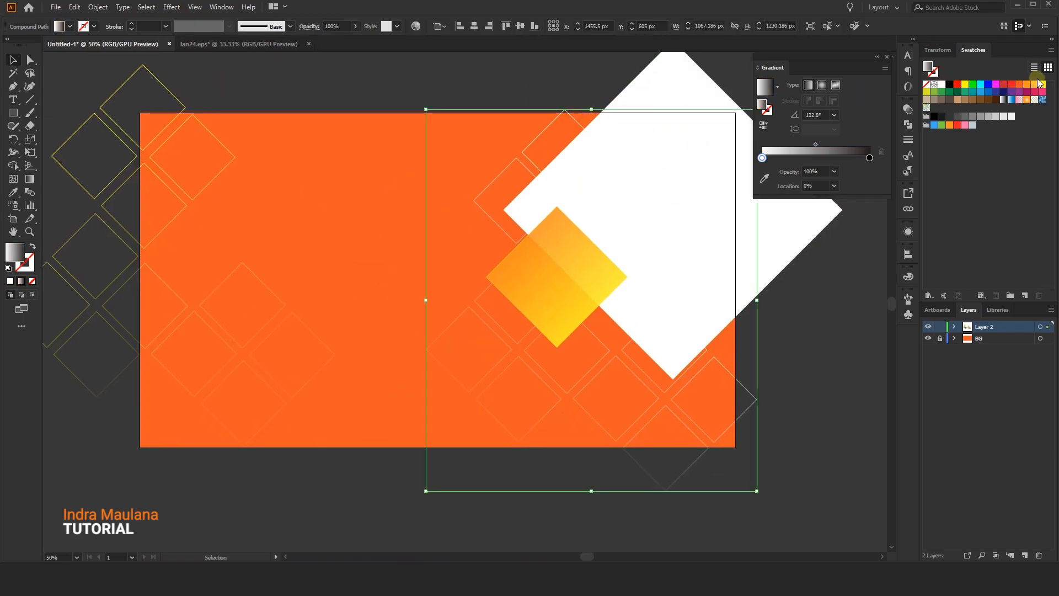
pyautogui.moveTo(987, 97); pyautogui.dragTo(762, 159)
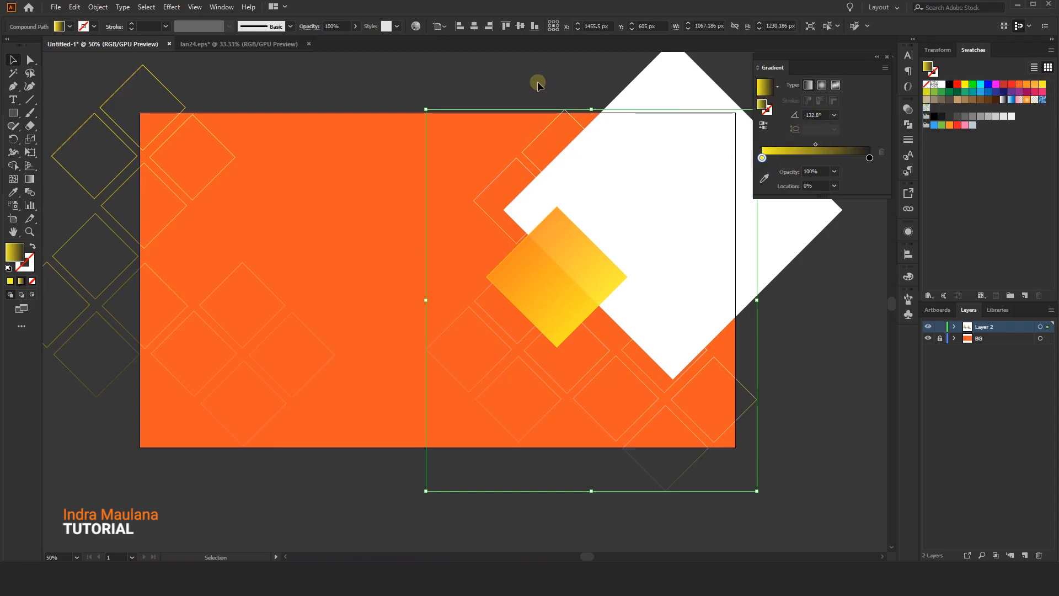
pyautogui.click(534, 106)
pyautogui.scroll(-1, 534, 106)
pyautogui.moveTo(434, 105); pyautogui.dragTo(466, 123)
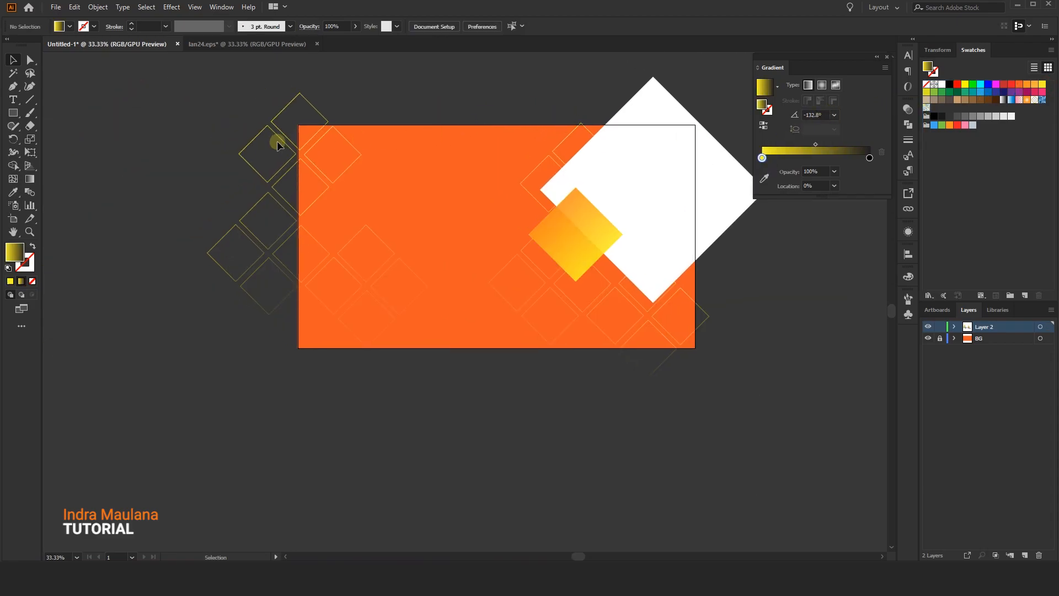
# - Select both outlined-diamond patterns and lock them
pyautogui.moveTo(255, 107); pyautogui.dragTo(378, 292)
pyautogui.moveTo(475, 351); pyautogui.dragTo(478, 354)
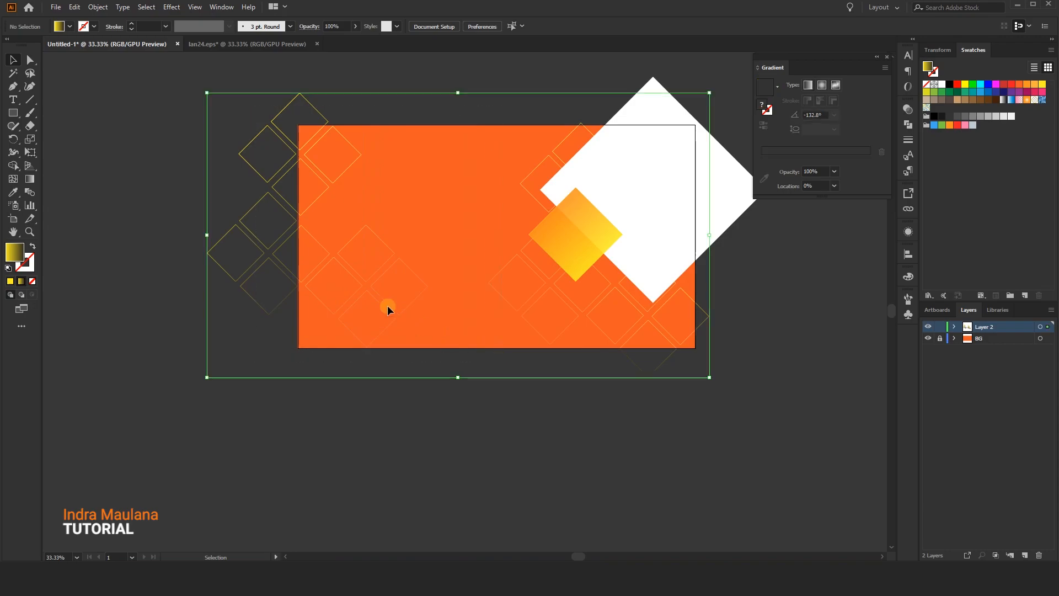
pyautogui.click(91, 9)
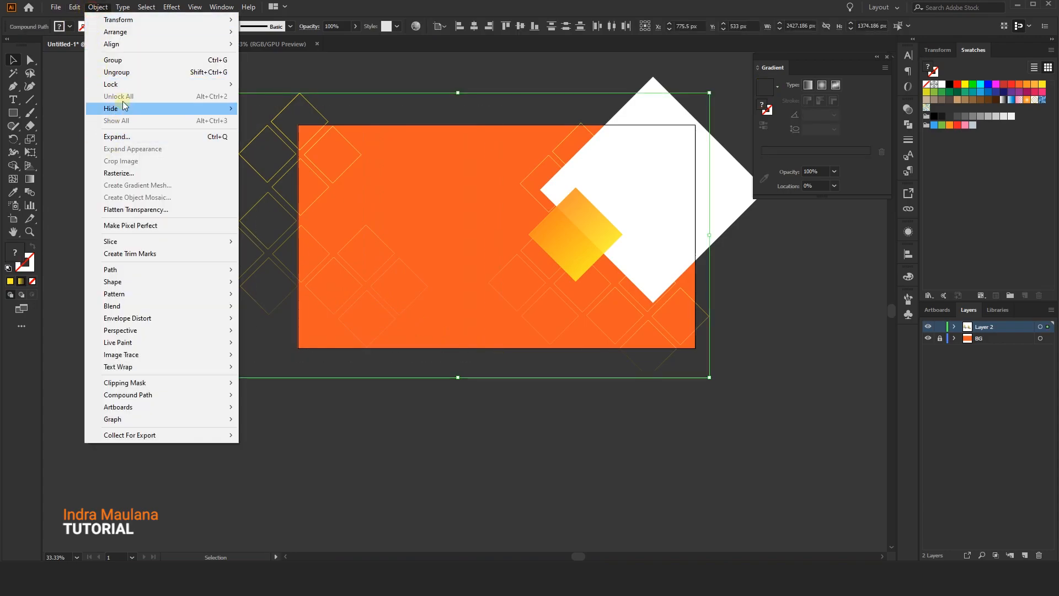
pyautogui.moveTo(132, 85)
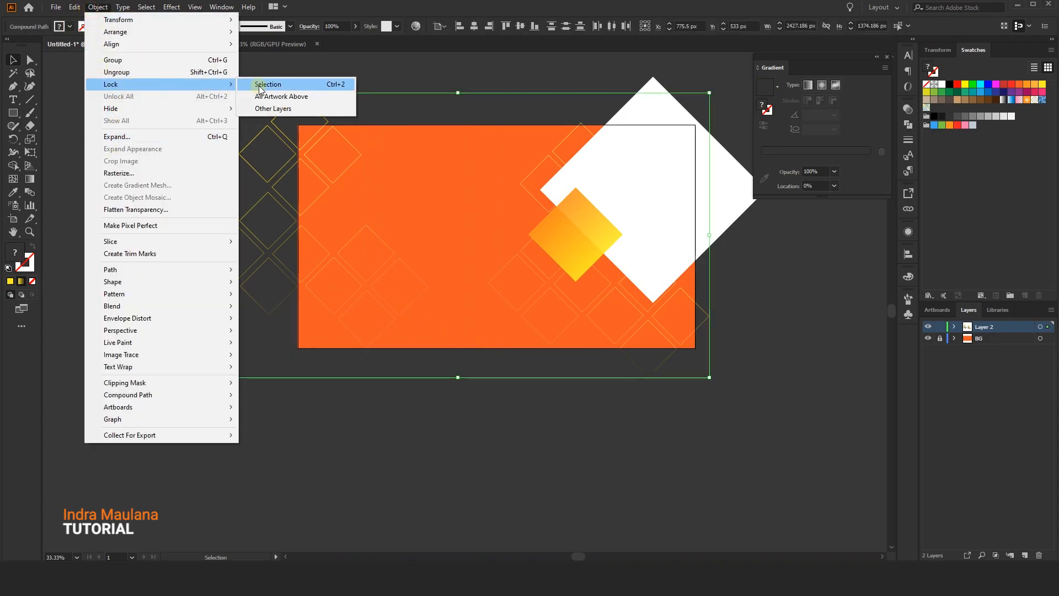
pyautogui.click(260, 89)
# - Turn the display of selection edges back on
pyautogui.click(195, 7)
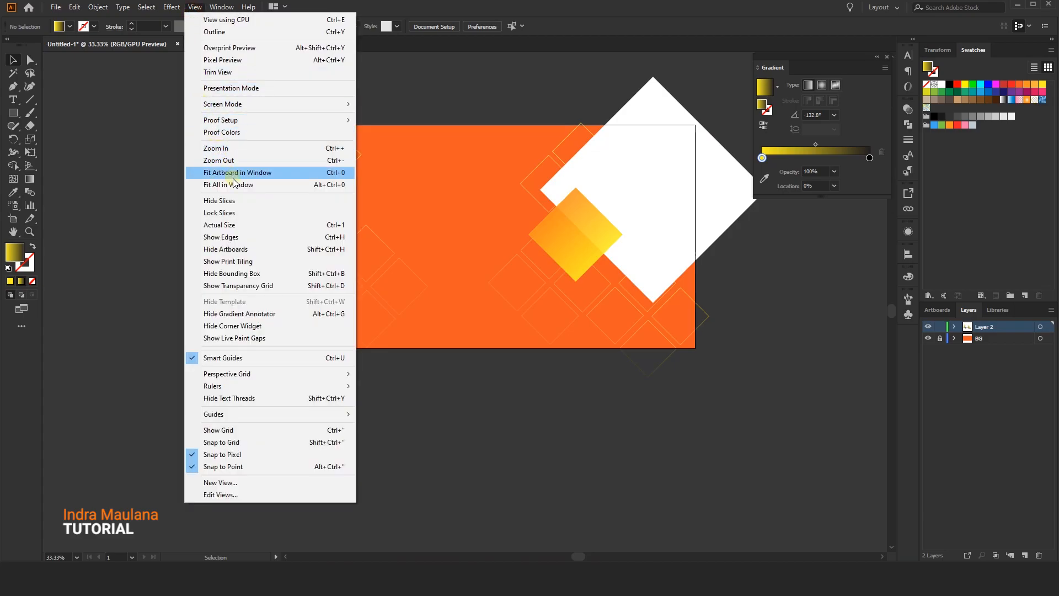
pyautogui.click(263, 237)
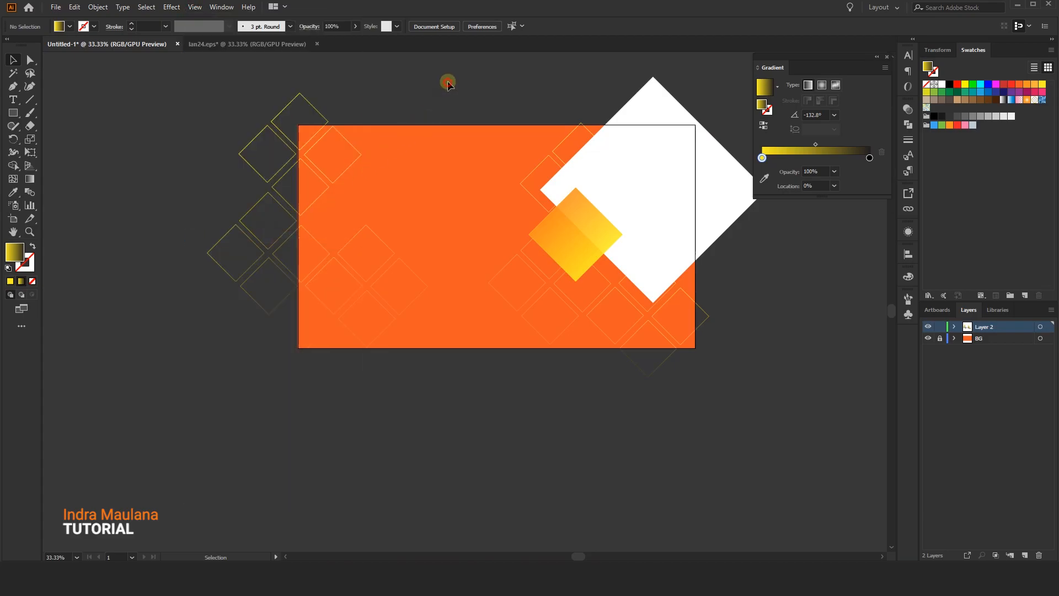
pyautogui.moveTo(448, 99); pyautogui.dragTo(397, 117)
pyautogui.scroll(1, 465, 232)
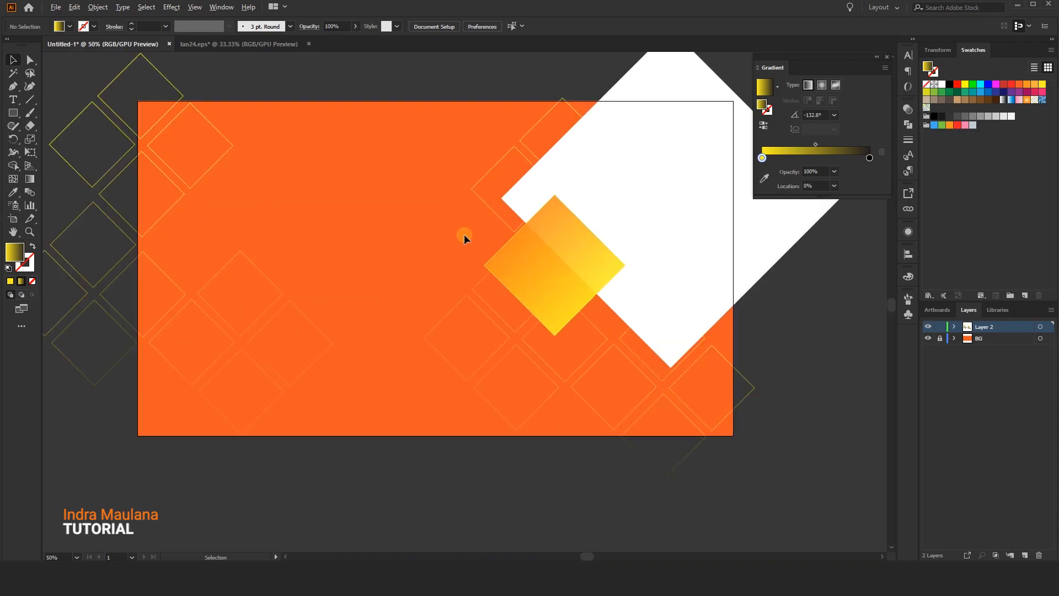
# - Undo the accidental move and ungroup the orange-yellow gradient diamond
pyautogui.moveTo(525, 281)
pyautogui.mouseDown()
pyautogui.moveTo(530, 271)
pyautogui.moveTo(527, 280)
pyautogui.mouseUp()
pyautogui.hotkey('ctrl', 'z')
pyautogui.moveTo(563, 364); pyautogui.dragTo(516, 356)
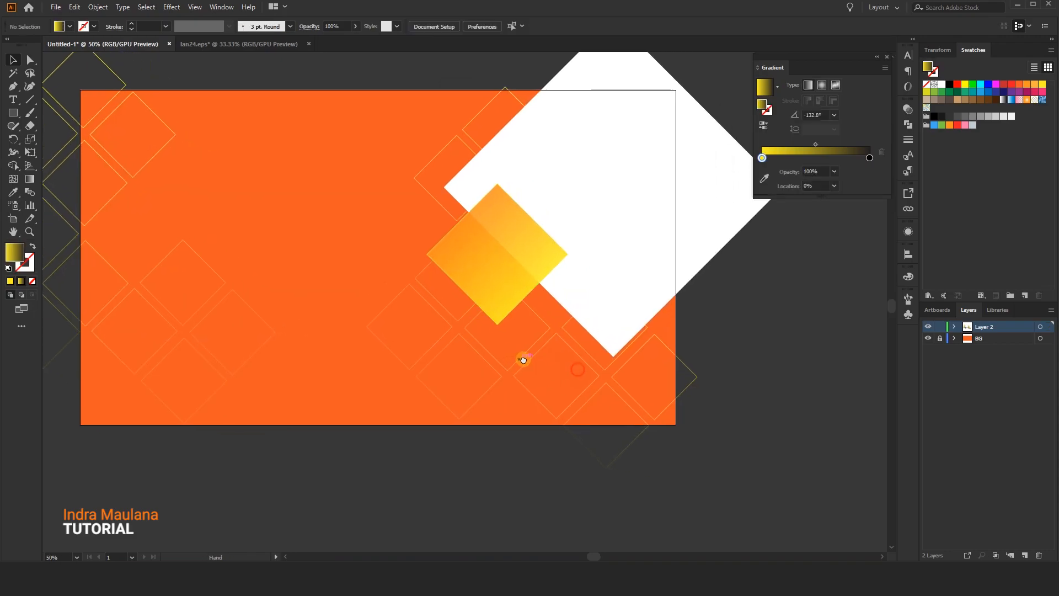
pyautogui.rightClick(478, 267)
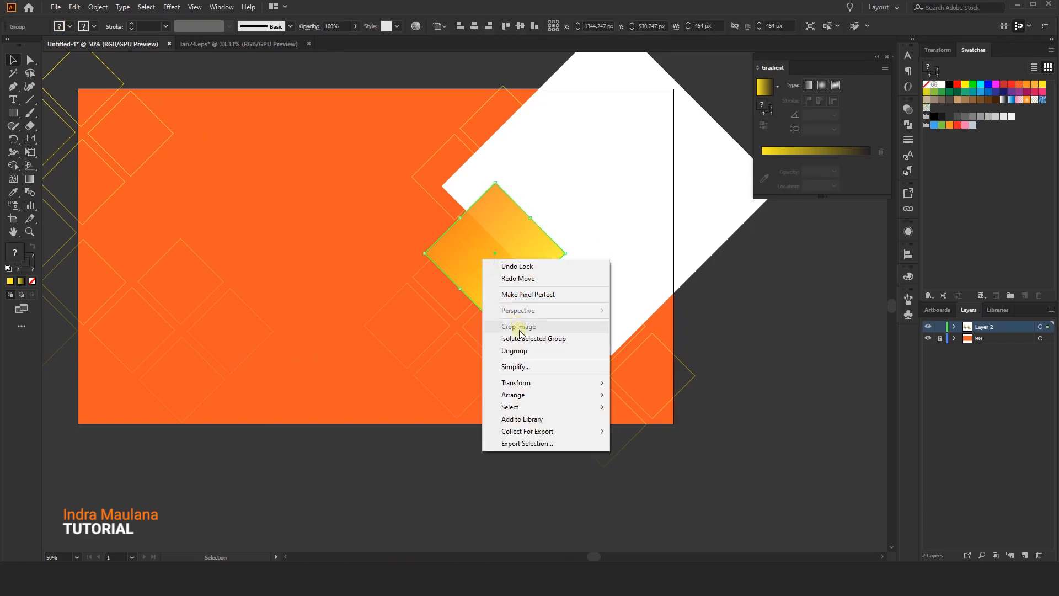
pyautogui.click(545, 350)
pyautogui.click(405, 320)
pyautogui.moveTo(452, 316); pyautogui.dragTo(420, 309)
# - Duplicate the gradient diamond to the lower right, overlapping the white diamond's lower right side and the artboard's right edge
pyautogui.click(456, 277)
pyautogui.moveTo(460, 264); pyautogui.dragTo(638, 336)
pyautogui.click(760, 360)
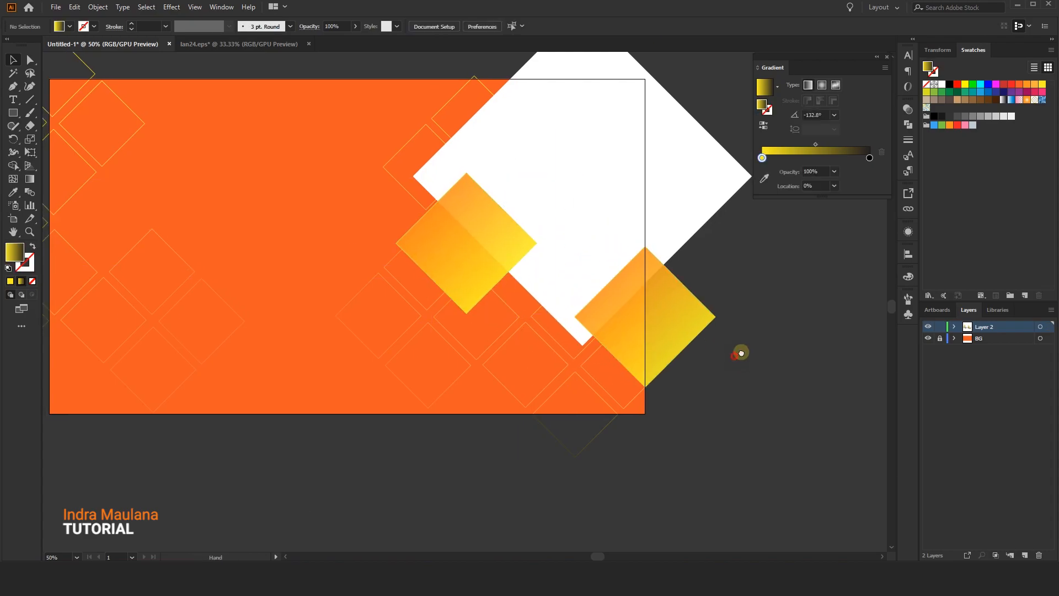
pyautogui.hscroll(-1, 745, 353)
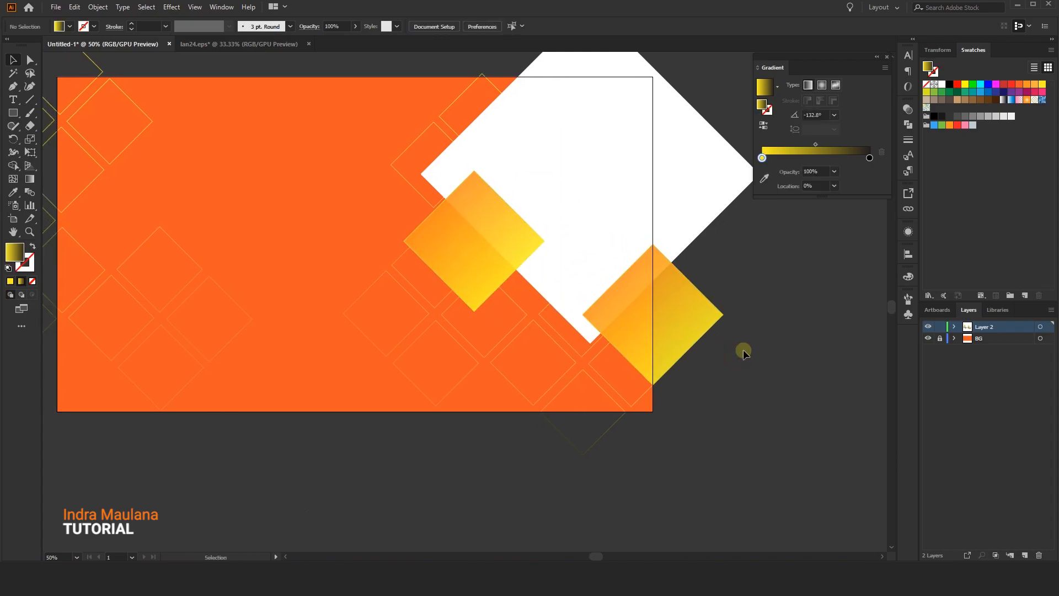
# - Shift the right gradient diamond slightly upward, then duplicate it over the white diamond's bottom corner and scale the new copy down
pyautogui.click(676, 320)
pyautogui.moveTo(671, 300); pyautogui.dragTo(597, 378)
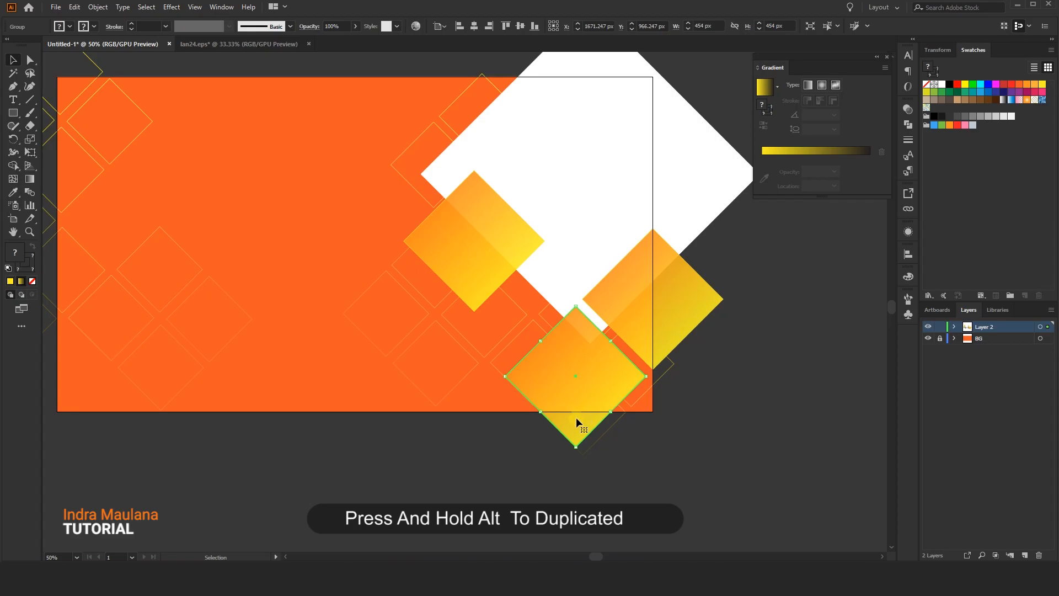
pyautogui.moveTo(578, 444); pyautogui.dragTo(641, 421)
pyautogui.click(674, 449)
pyautogui.moveTo(572, 430); pyautogui.dragTo(573, 433)
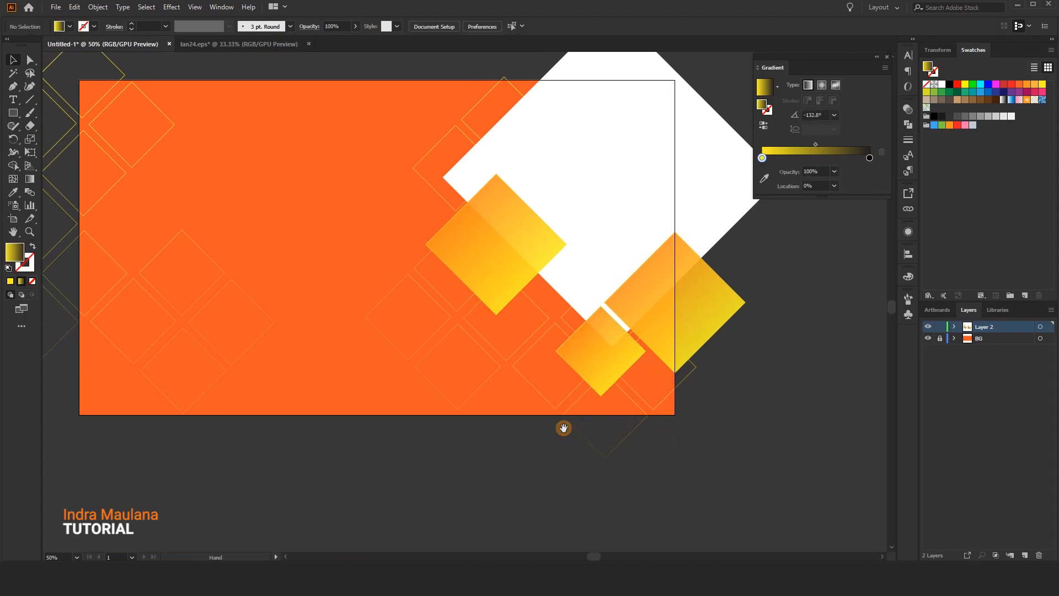
pyautogui.click(589, 386)
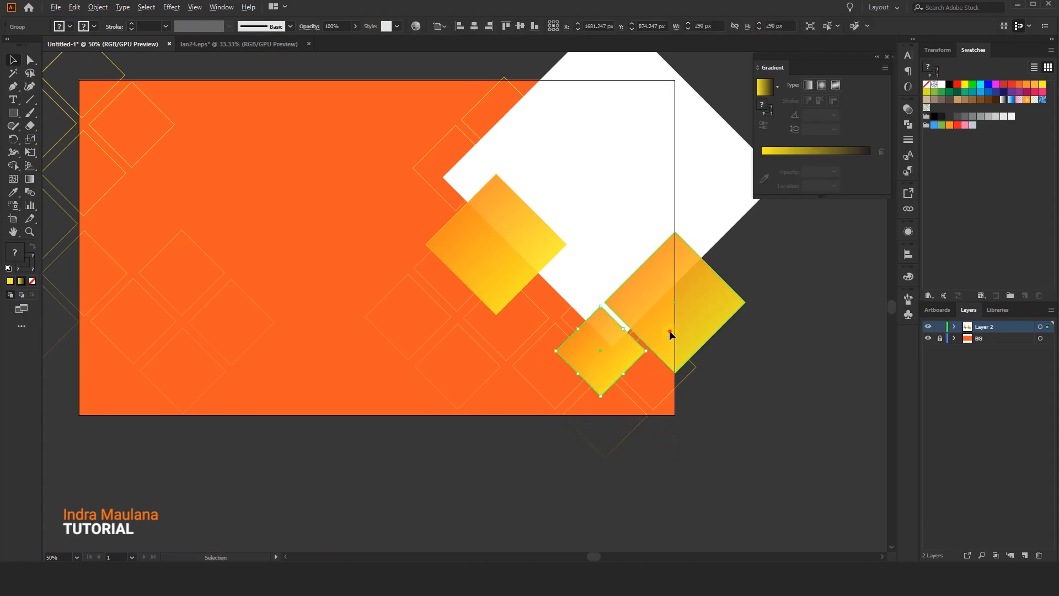
pyautogui.moveTo(685, 321); pyautogui.dragTo(333, 340)
pyautogui.hotkey('ctrl', 'z')
pyautogui.click(726, 414)
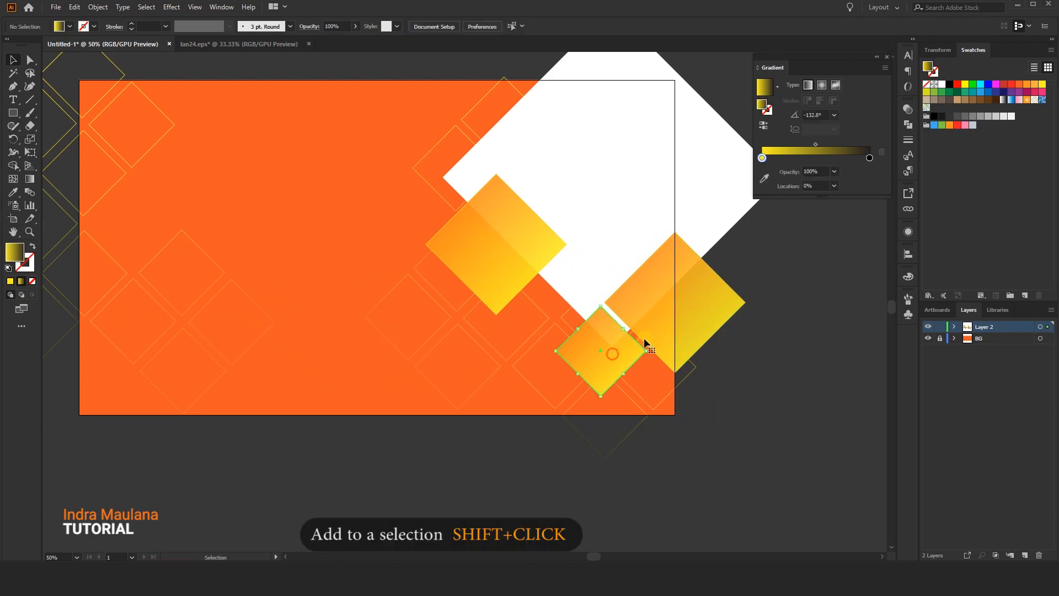
# - Duplicate the two lower-right gradient diamonds together onto the middle of the orange backdrop and scale the copies down
pyautogui.click(636, 344)
pyautogui.keyDown('shift'); pyautogui.click(687, 324); pyautogui.keyUp('shift')
pyautogui.moveTo(612, 363); pyautogui.dragTo(651, 359)
pyautogui.moveTo(727, 326); pyautogui.dragTo(397, 317)
pyautogui.click(431, 380)
pyautogui.click(305, 302)
pyautogui.click(392, 338)
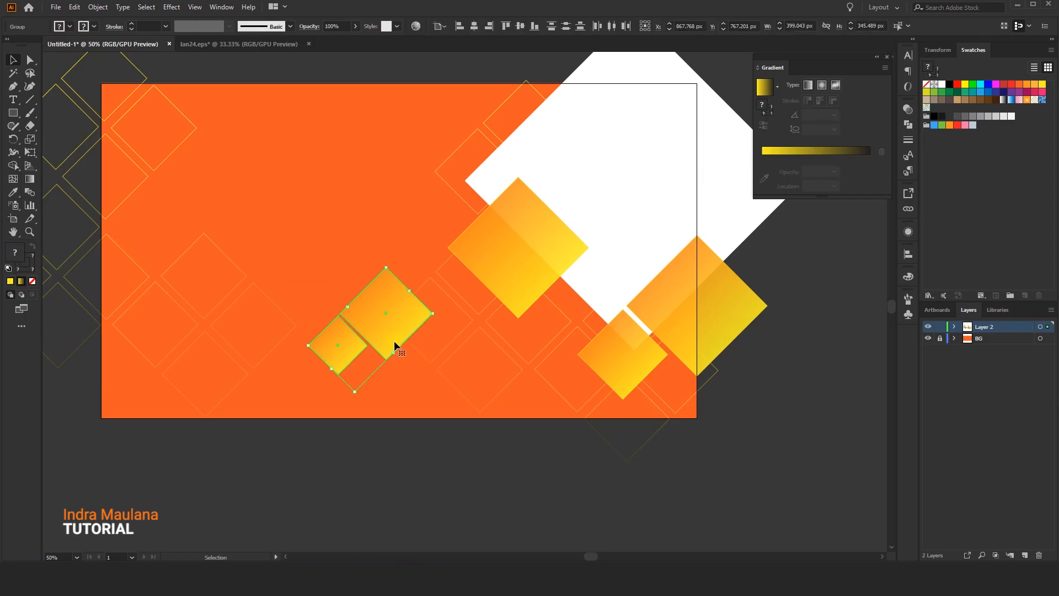
# - Move the smaller middle copy to the upper right of its larger partner and shift the pair slightly toward the lower left
pyautogui.moveTo(338, 353); pyautogui.dragTo(422, 269)
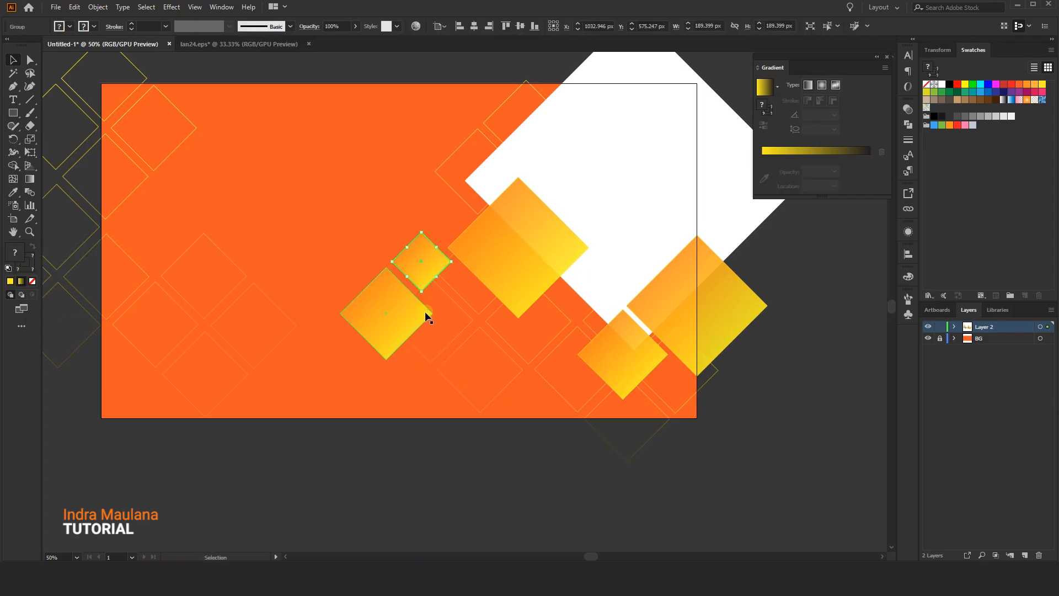
pyautogui.click(439, 365)
pyautogui.click(395, 329)
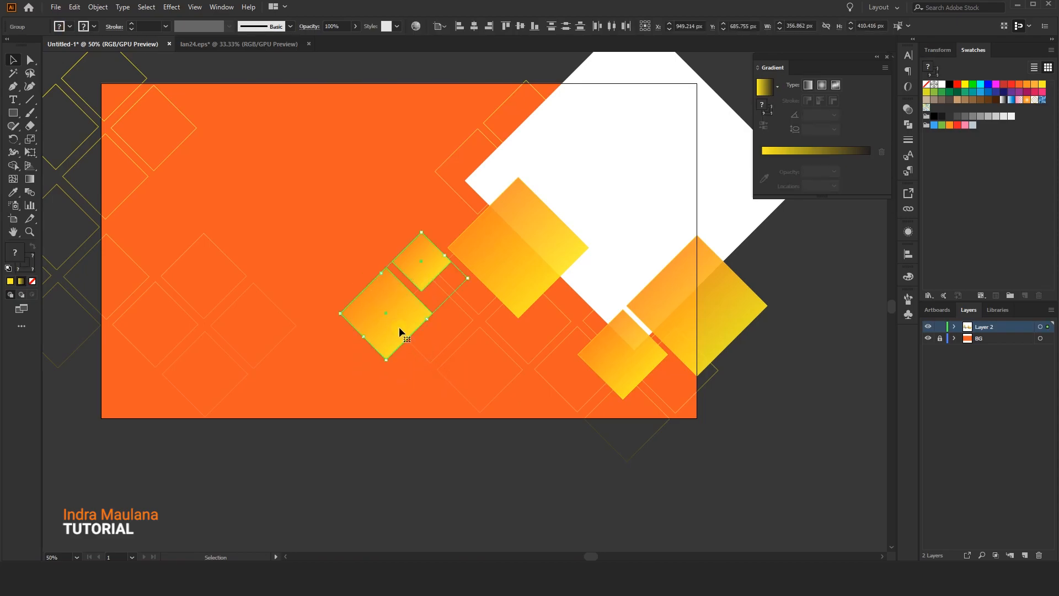
pyautogui.moveTo(424, 278); pyautogui.dragTo(399, 304)
pyautogui.click(371, 237)
pyautogui.moveTo(368, 237); pyautogui.dragTo(394, 236)
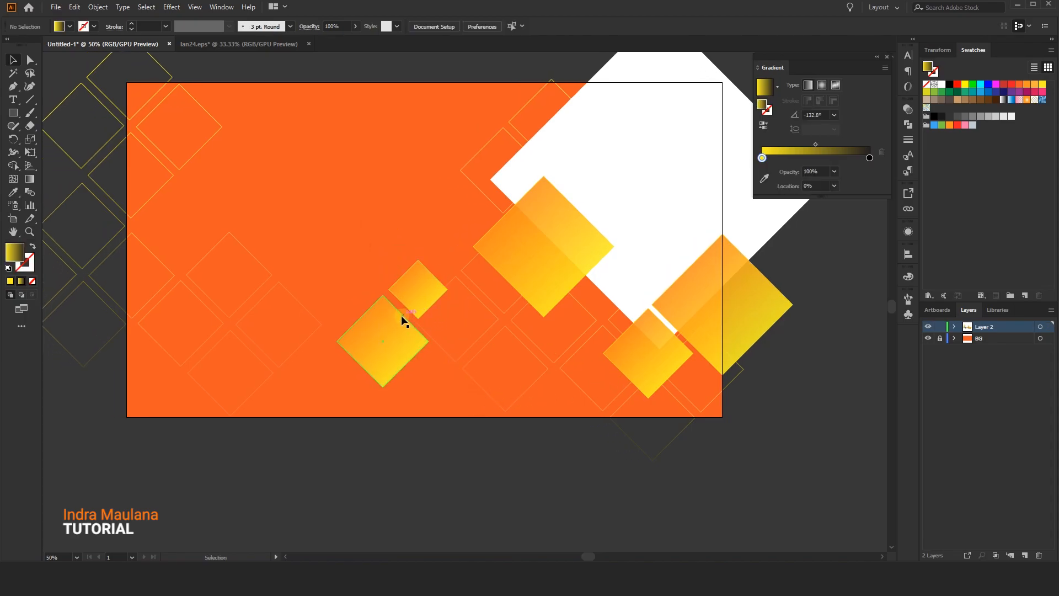
pyautogui.click(384, 329)
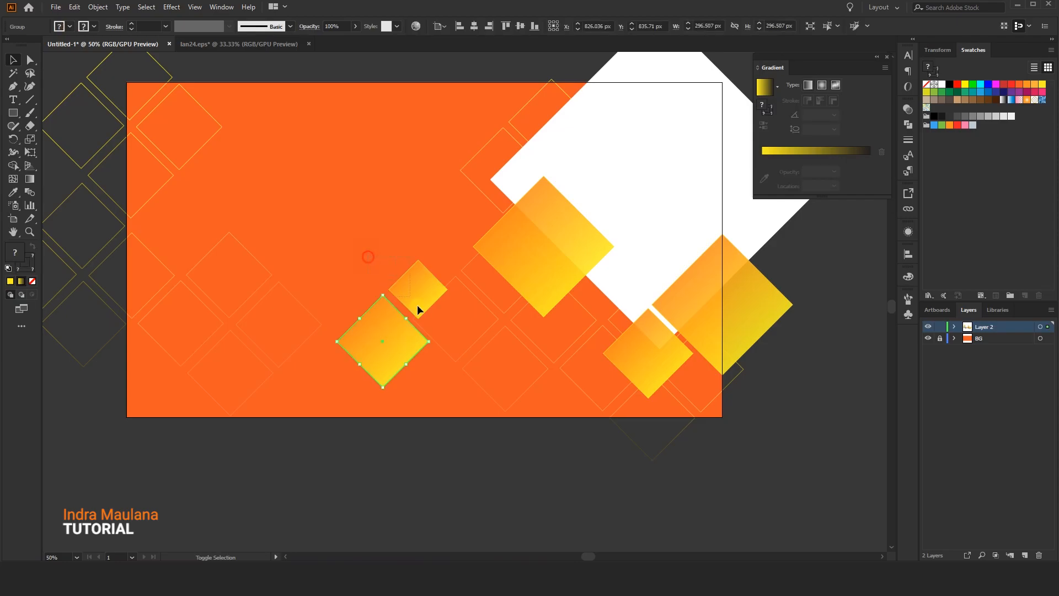
pyautogui.click(433, 375)
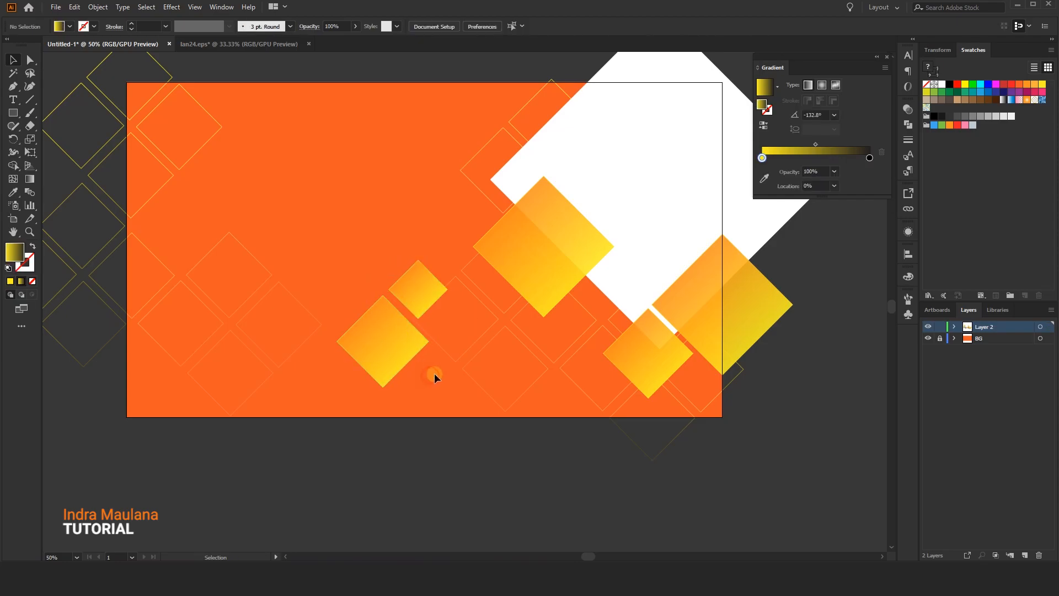
# - Duplicate the two lower-right gradient diamonds to the lower left, across the artboard's left edge
pyautogui.click(648, 357)
pyautogui.keyDown('shift'); pyautogui.click(712, 317); pyautogui.keyUp('shift')
pyautogui.moveTo(718, 317); pyautogui.dragTo(202, 335)
# - Try a quarter-turn rotation of the duplicated diamond pair at the artboard's left edge
pyautogui.moveTo(281, 303); pyautogui.dragTo(132, 265)
pyautogui.moveTo(160, 394); pyautogui.dragTo(179, 399)
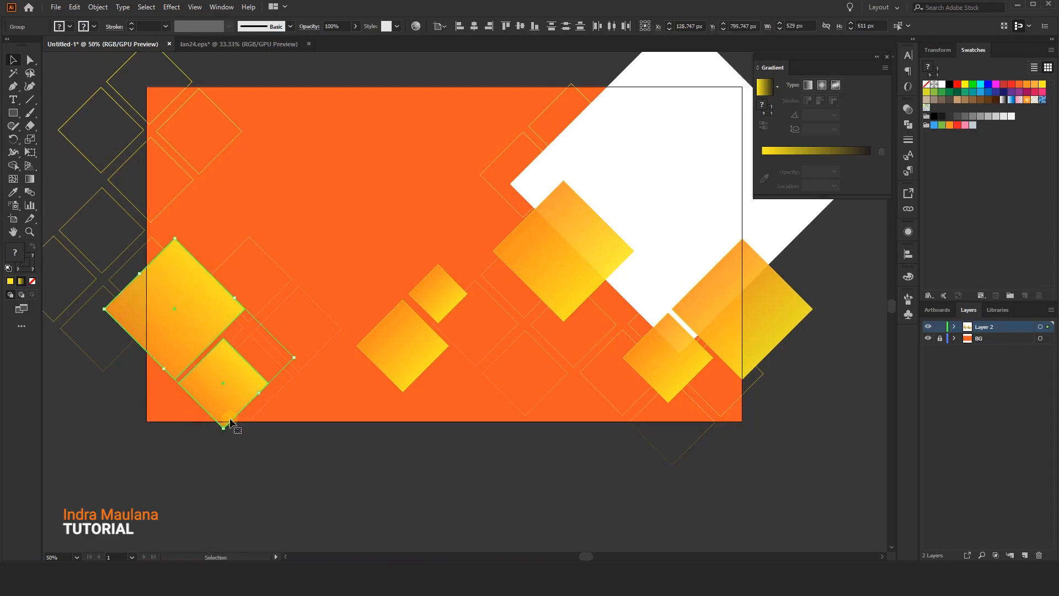
pyautogui.moveTo(230, 423); pyautogui.dragTo(109, 363)
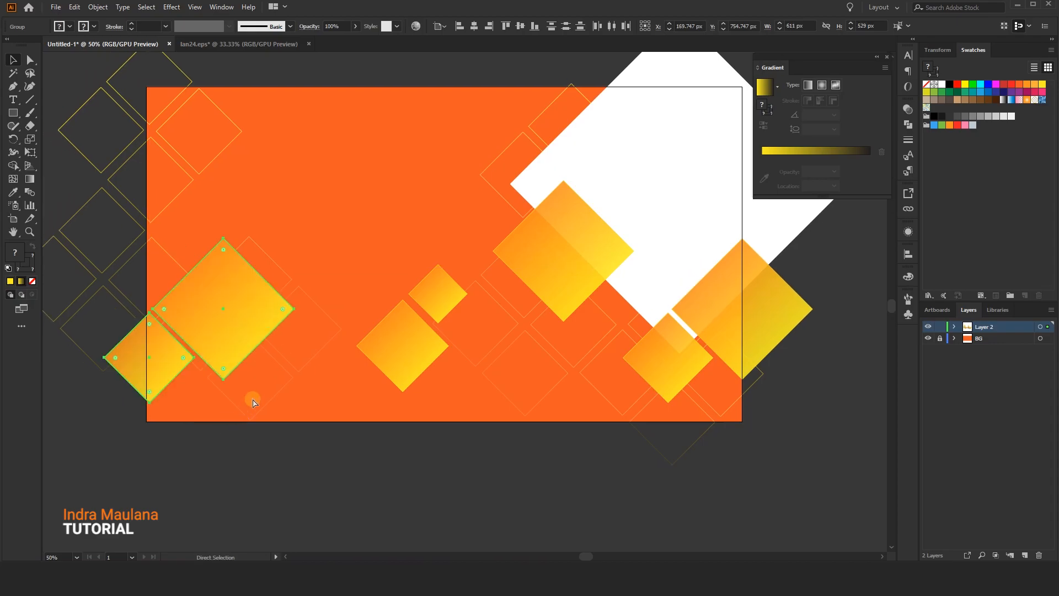
# - Center the larger left diamond on the artboard's left edge and place the smaller one along its lower right side
pyautogui.click(253, 367)
pyautogui.moveTo(211, 330); pyautogui.dragTo(137, 330)
pyautogui.click(121, 473)
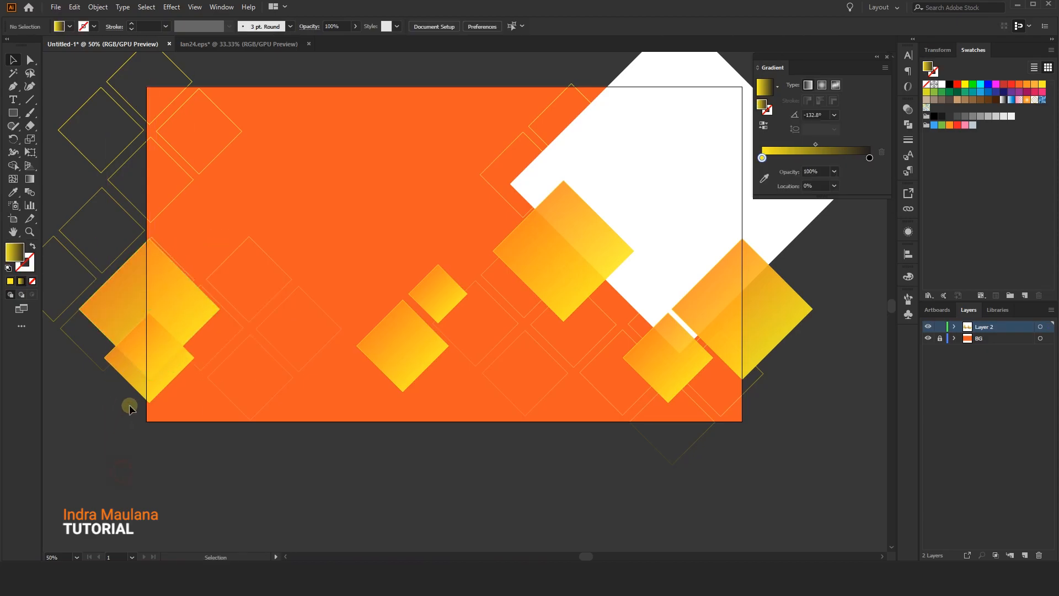
pyautogui.moveTo(148, 393); pyautogui.dragTo(209, 396)
# - Scale the left pair of gradient diamonds down proportionally and move it slightly upward along the artboard's left edge
pyautogui.click(194, 331)
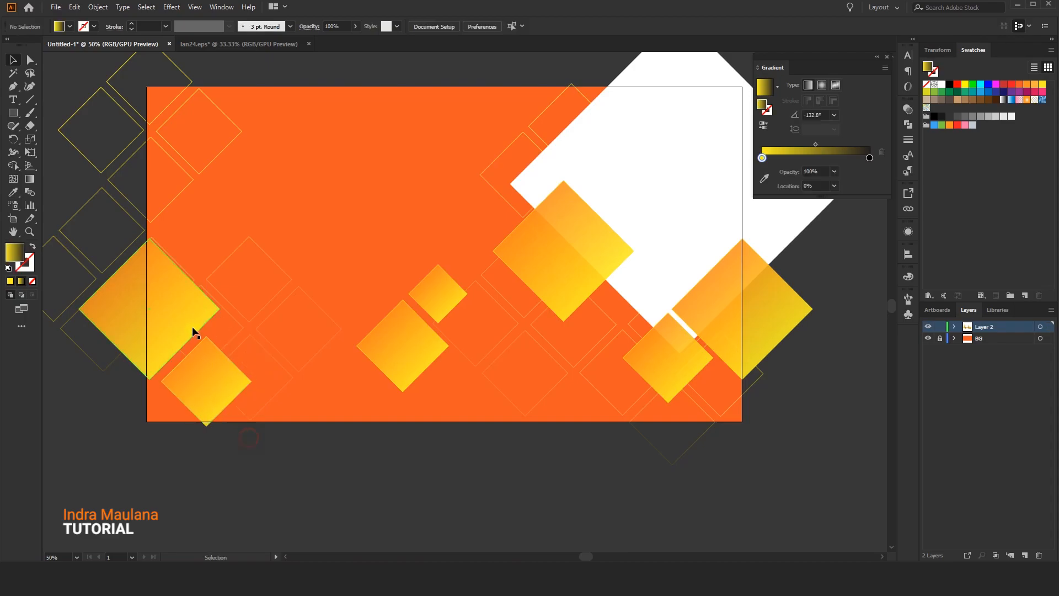
pyautogui.keyDown('shift'); pyautogui.click(220, 386); pyautogui.keyUp('shift')
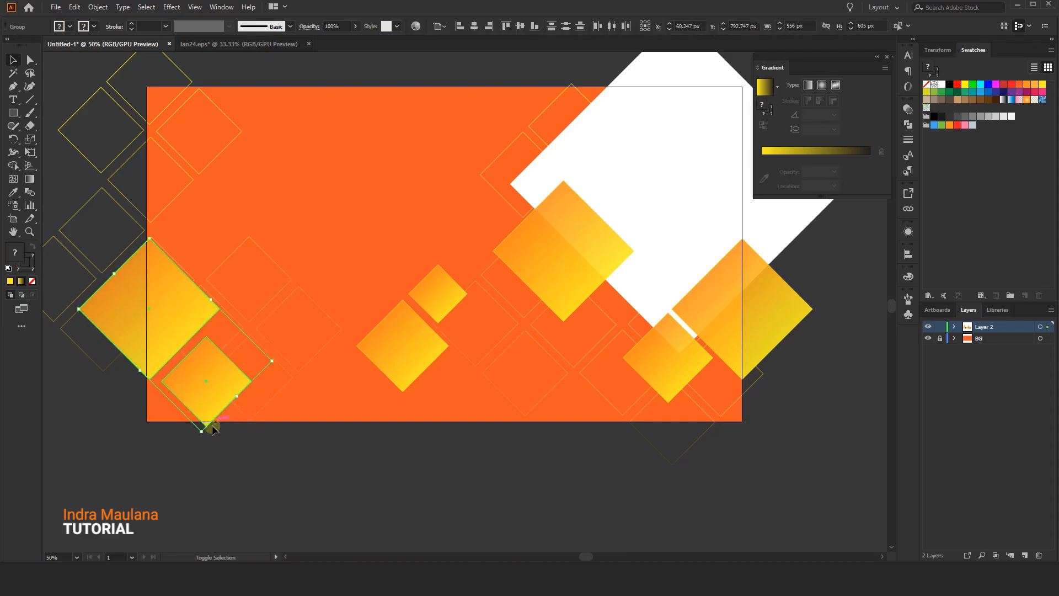
pyautogui.moveTo(196, 405); pyautogui.dragTo(191, 392)
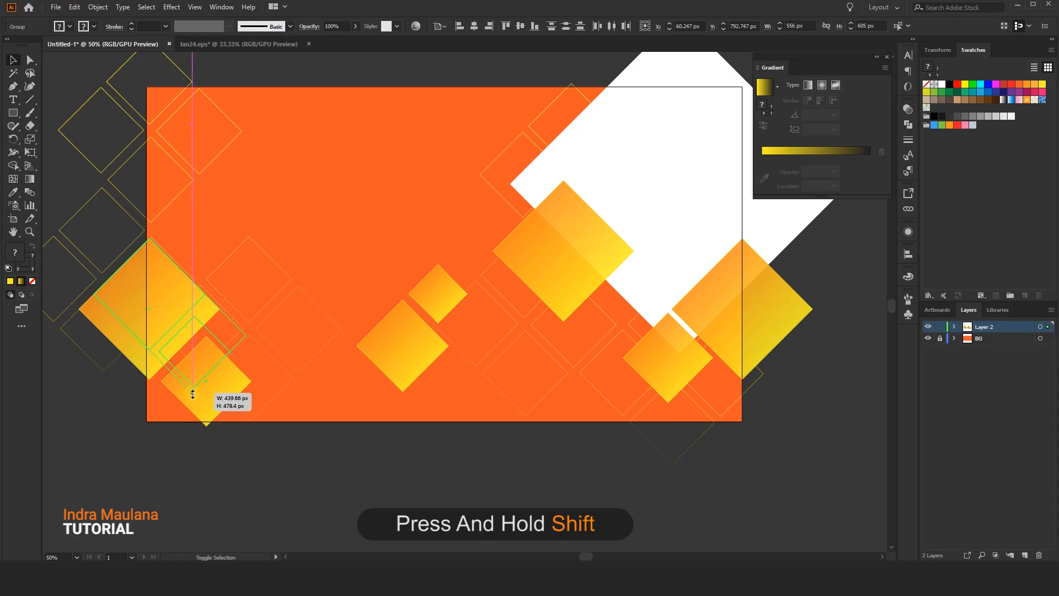
pyautogui.moveTo(206, 447); pyautogui.dragTo(247, 445)
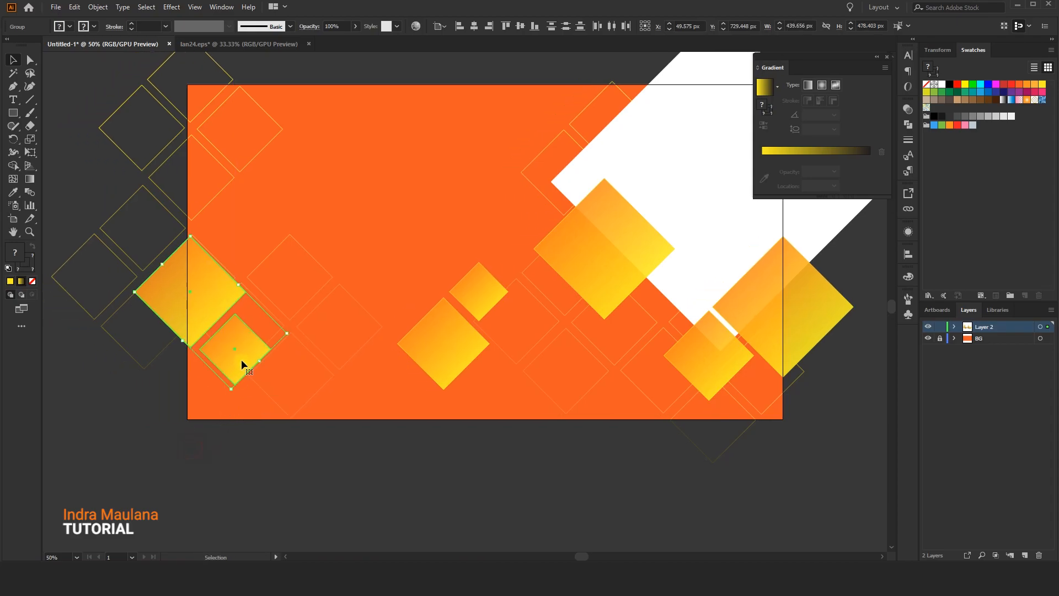
pyautogui.moveTo(240, 352); pyautogui.dragTo(239, 339)
pyautogui.moveTo(234, 375); pyautogui.dragTo(230, 366)
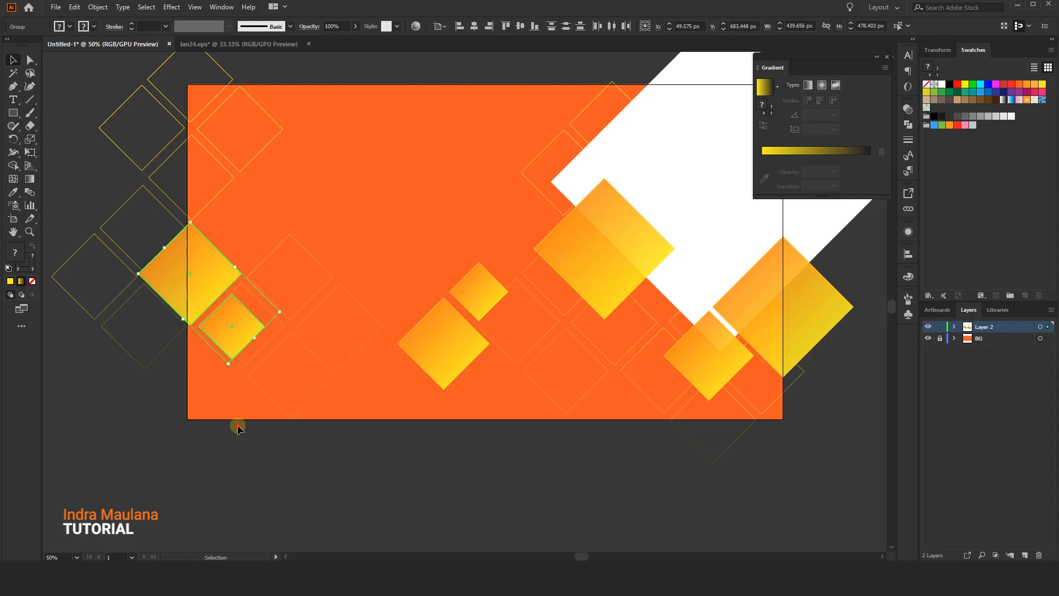
# - Nudge the smaller left diamond slightly downward to adjust its gap from the larger one
pyautogui.click(246, 410)
pyautogui.click(236, 342)
pyautogui.moveTo(234, 337); pyautogui.dragTo(233, 340)
pyautogui.click(304, 269)
pyautogui.moveTo(303, 269); pyautogui.dragTo(355, 253)
# - Draw a circle about 722 px in diameter with the Ellipse tool over the middle of the orange backdrop
pyautogui.scroll(-1, 288, 293)
pyautogui.scroll(1, 315, 254)
pyautogui.moveTo(448, 243); pyautogui.dragTo(400, 254)
pyautogui.moveTo(469, 348); pyautogui.dragTo(456, 345)
pyautogui.moveTo(20, 115); pyautogui.dragTo(83, 138)
pyautogui.moveTo(325, 288); pyautogui.dragTo(437, 401)
pyautogui.click(14, 60)
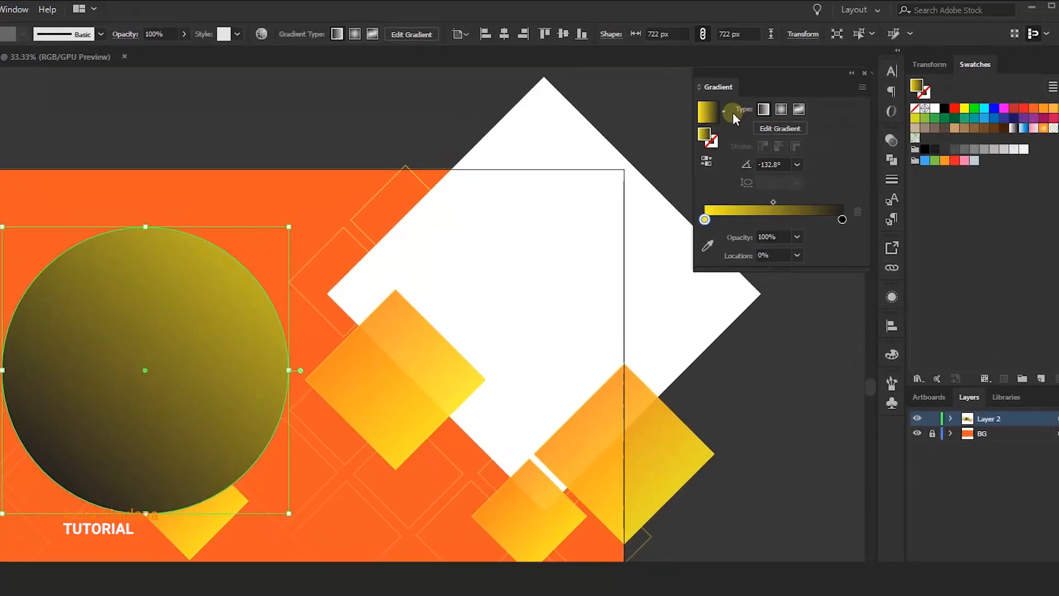
# - Fill the circle with the White, Black gradient, make it radial and reverse it so black is in the center
pyautogui.click(777, 87)
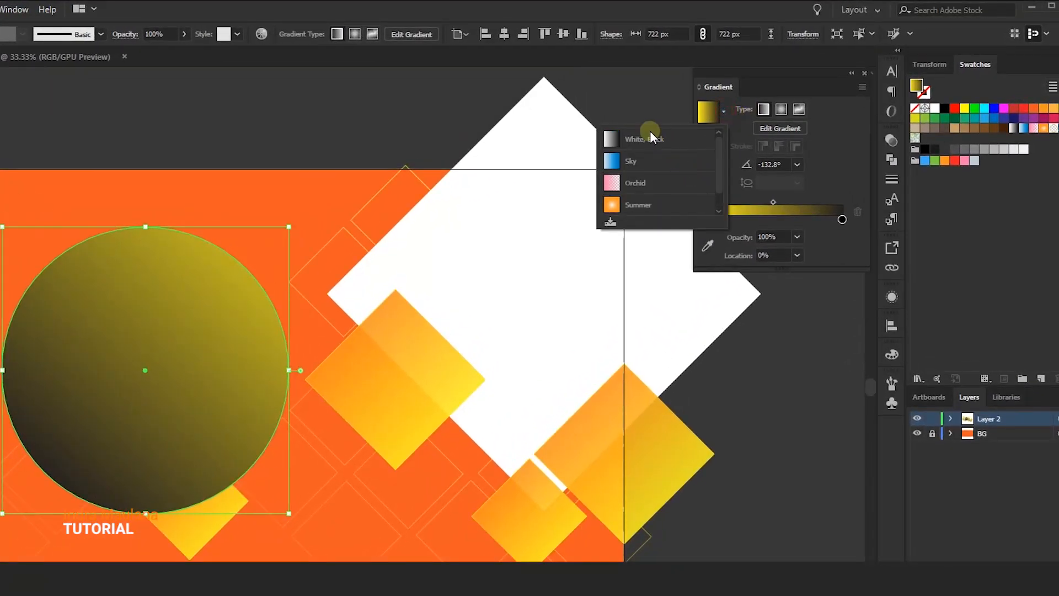
pyautogui.click(650, 133)
pyautogui.click(780, 109)
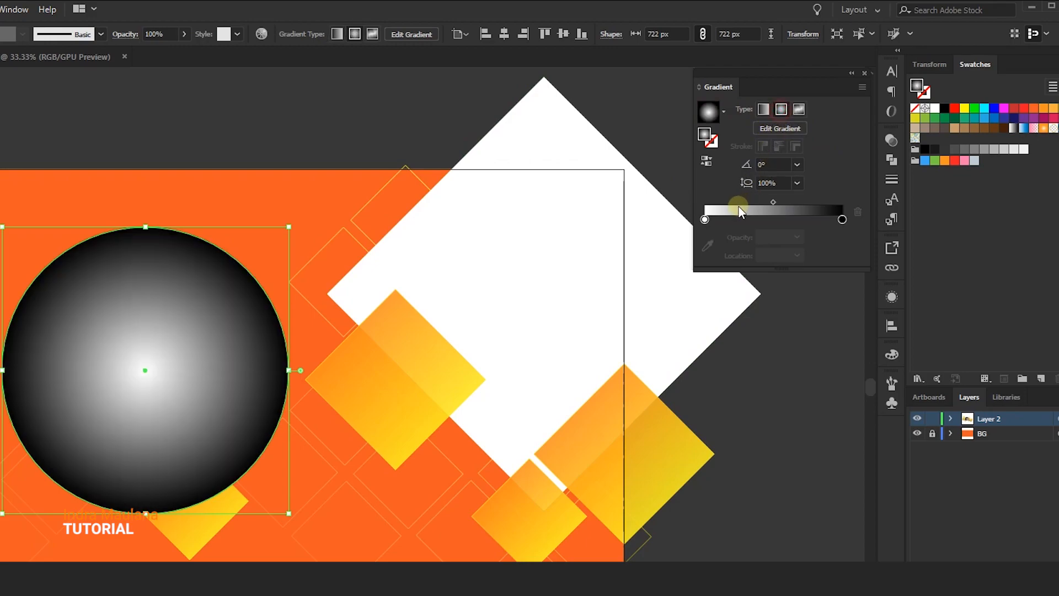
pyautogui.click(705, 163)
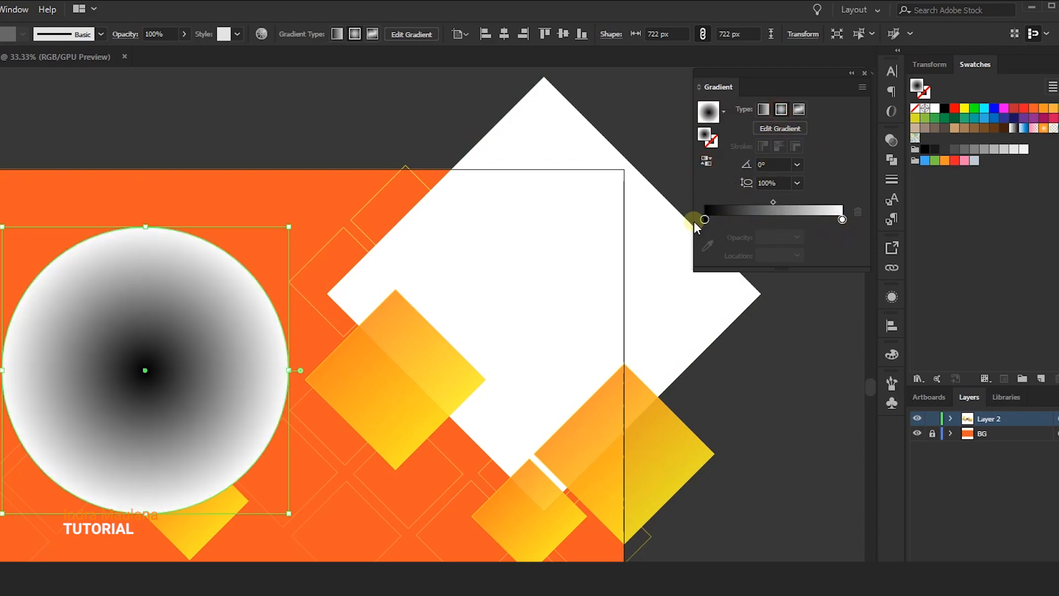
# - Recolor the radial gradient's center stop from black to the dark red swatch C1272D
pyautogui.doubleClick(705, 219)
pyautogui.click(841, 234)
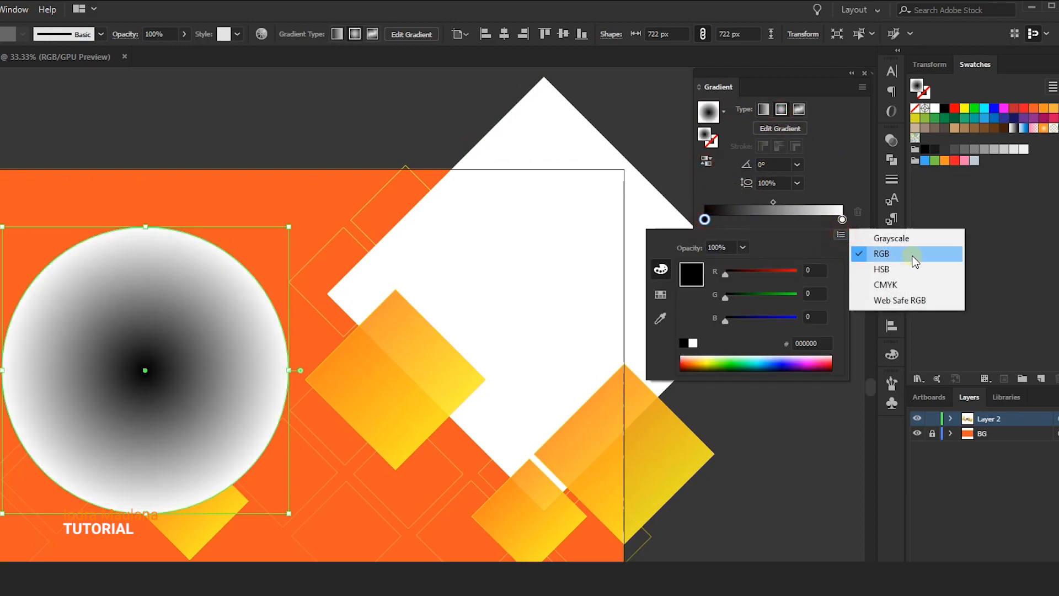
pyautogui.click(712, 195)
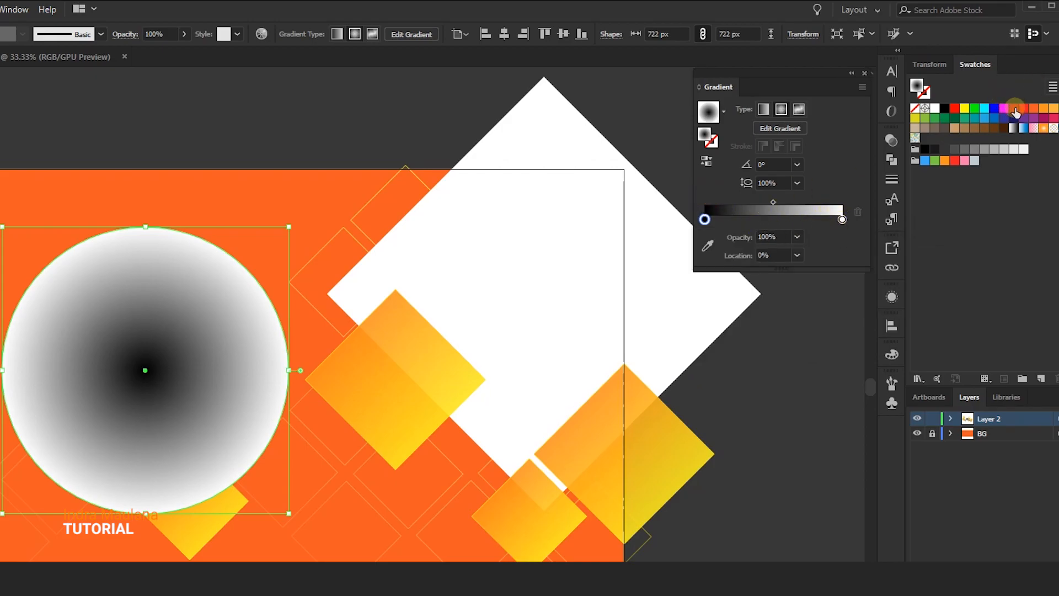
pyautogui.moveTo(1022, 113); pyautogui.dragTo(705, 219)
pyautogui.moveTo(1002, 116); pyautogui.dragTo(707, 224)
pyautogui.doubleClick(705, 220)
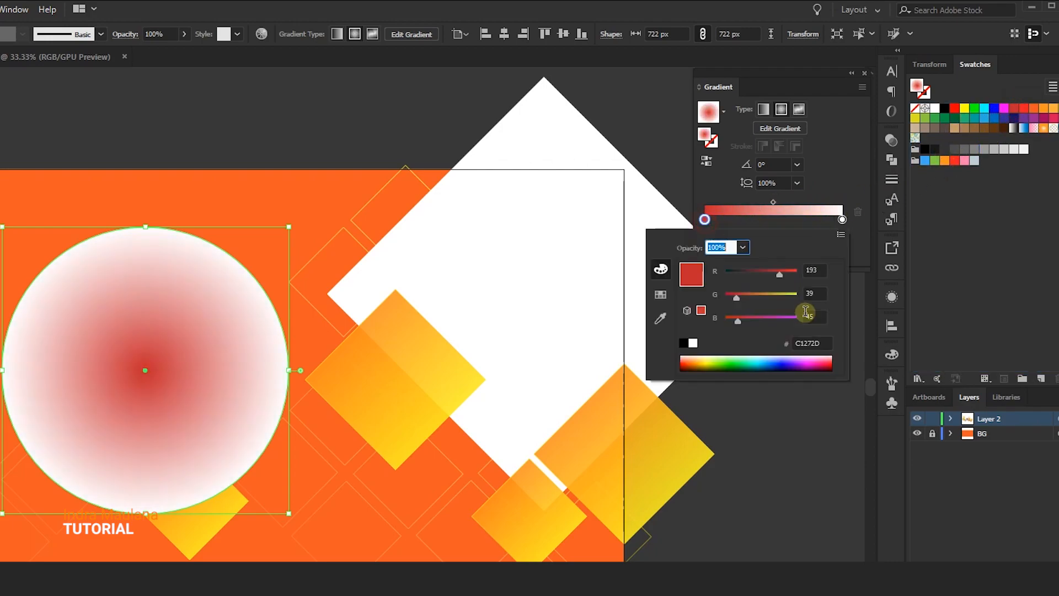
pyautogui.moveTo(823, 345); pyautogui.dragTo(745, 346)
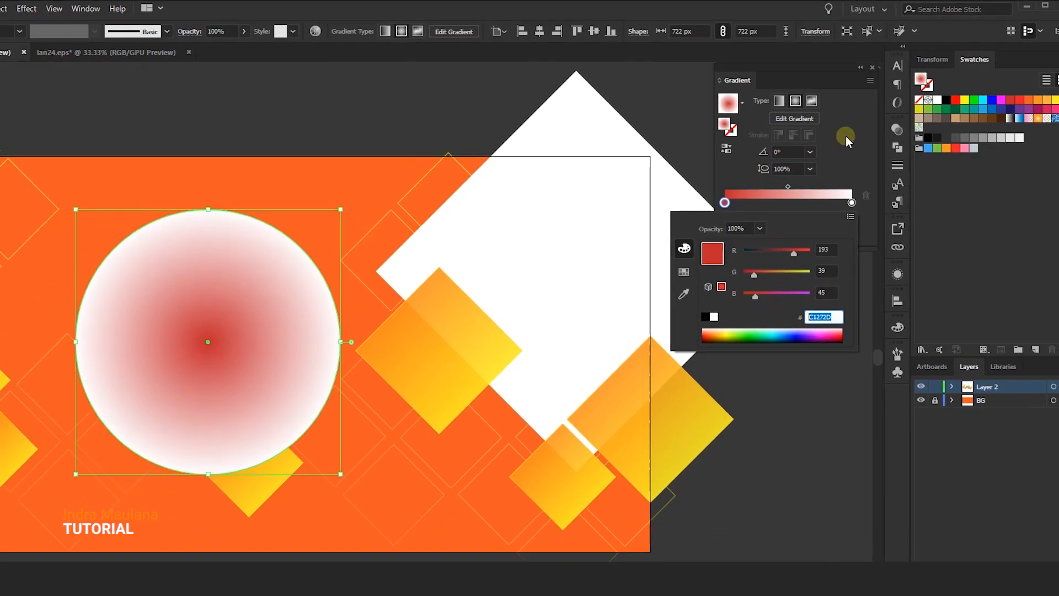
pyautogui.click(837, 150)
# - Set the gradient circle's blending mode to Multiply
pyautogui.click(307, 28)
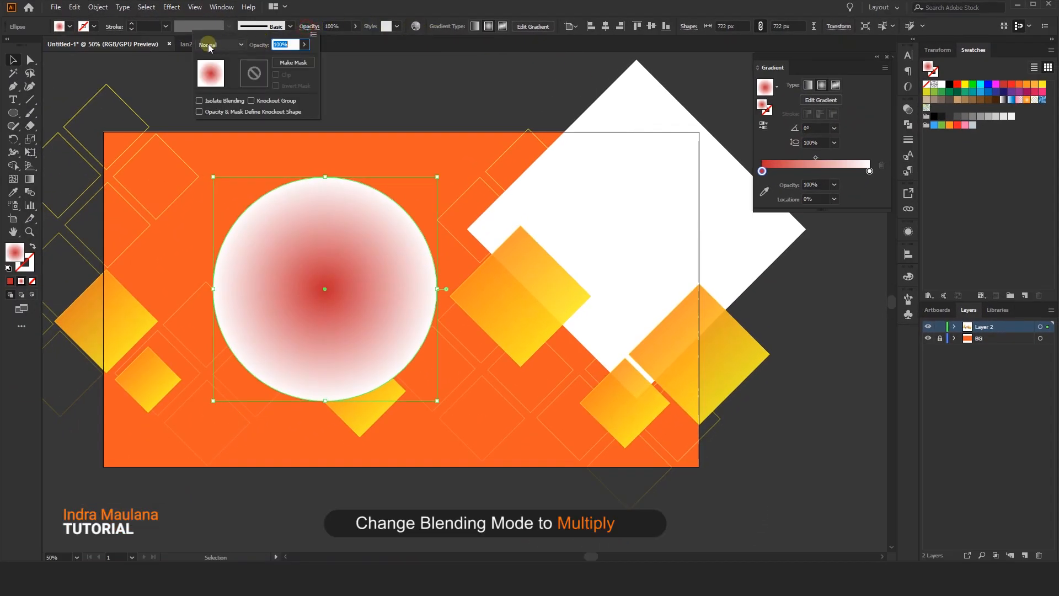
pyautogui.click(220, 44)
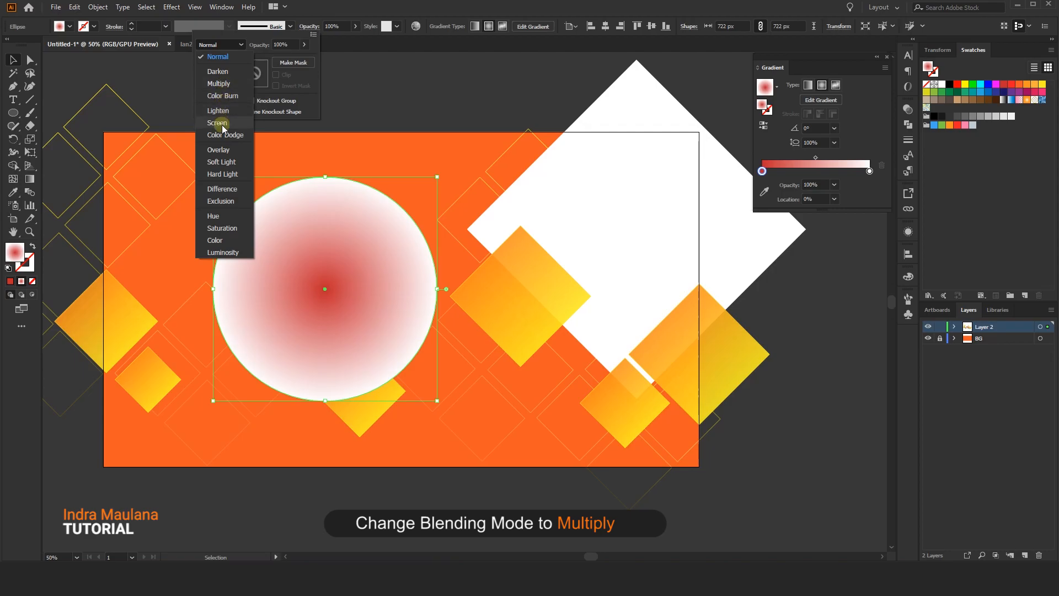
pyautogui.click(219, 84)
pyautogui.click(364, 121)
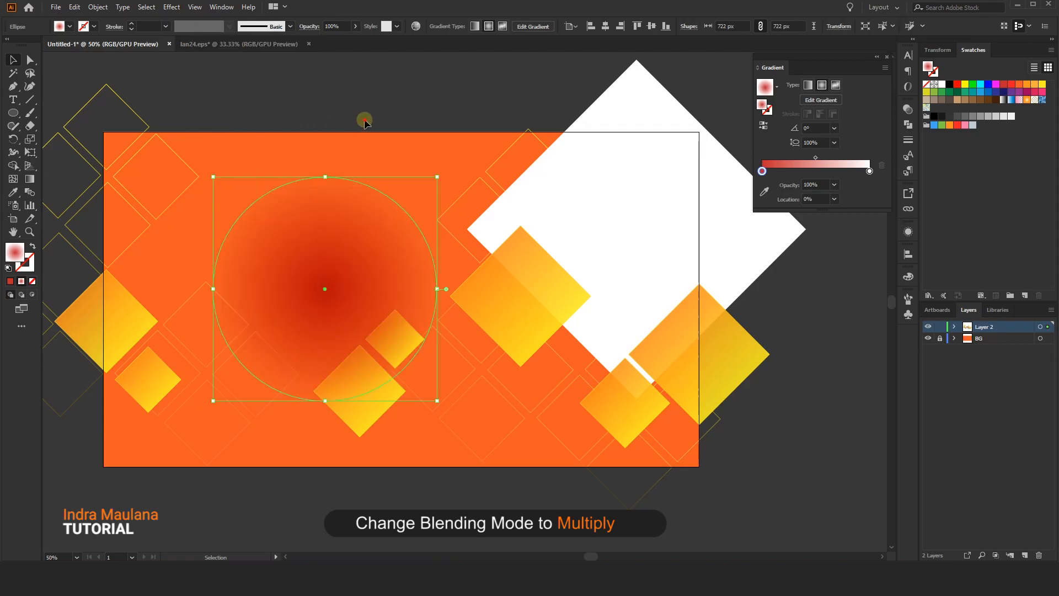
# - Move the red circle onto the white diamond's lower left side and send it to the back as a shadow
pyautogui.click(333, 286)
pyautogui.moveTo(334, 286); pyautogui.dragTo(568, 326)
pyautogui.rightClick(582, 283)
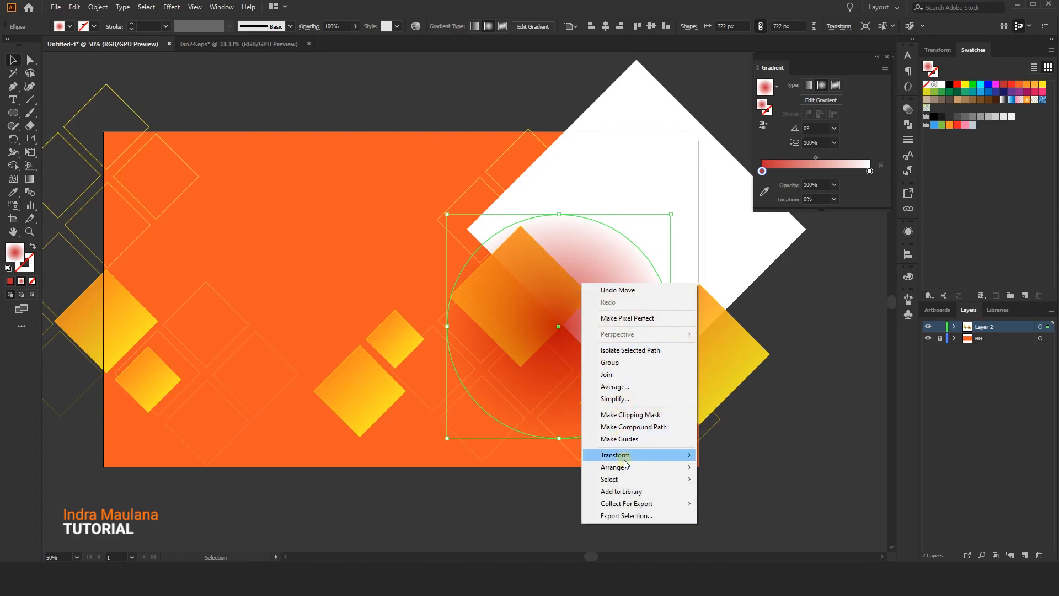
pyautogui.moveTo(631, 469)
pyautogui.click(752, 503)
pyautogui.click(686, 462)
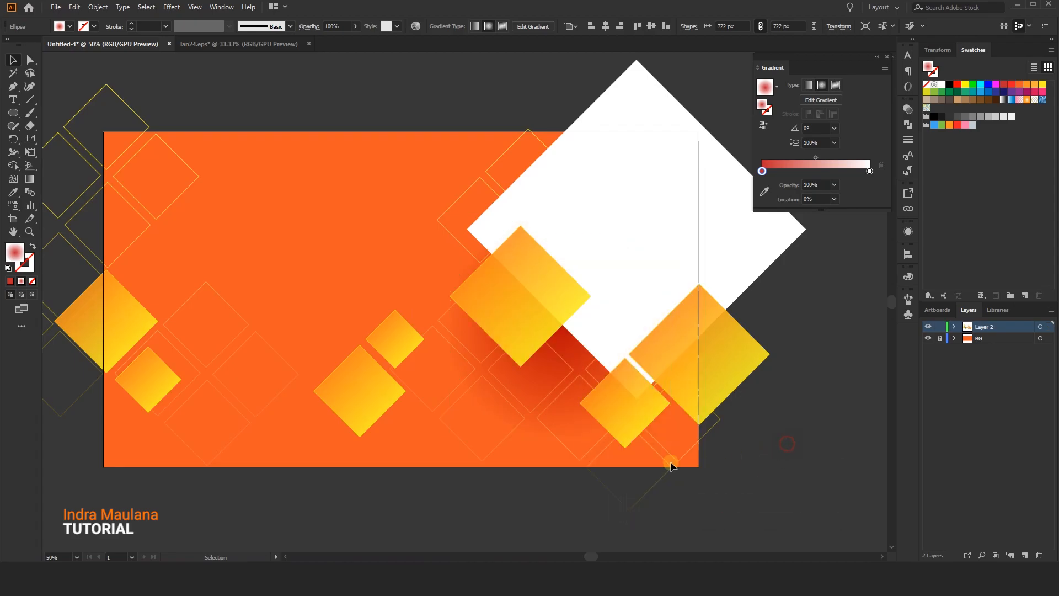
# - Scale the red shadow circle behind the white diamond down to about 698 px in diameter
pyautogui.click(582, 368)
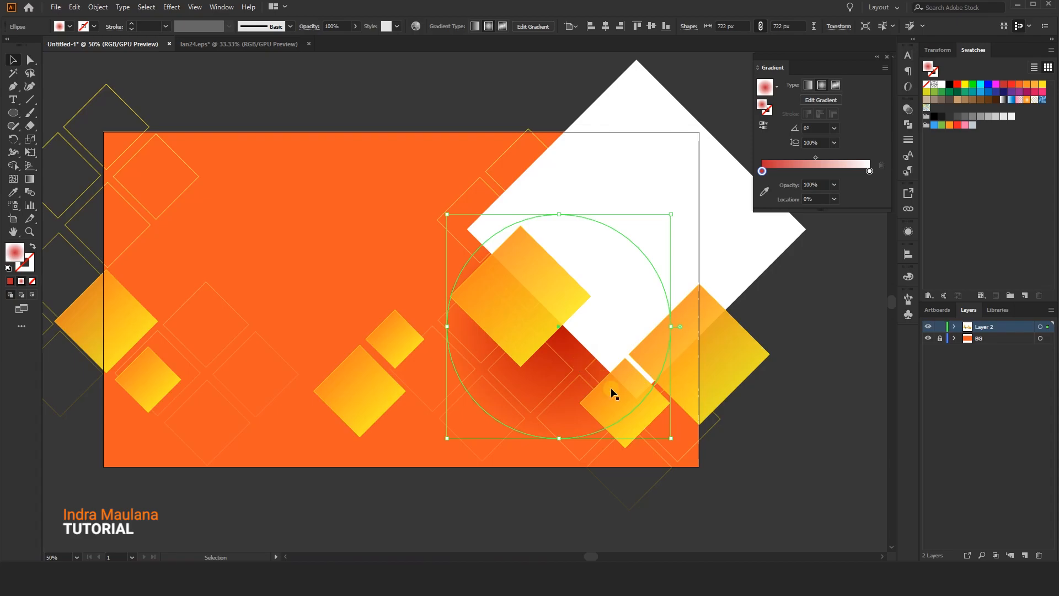
pyautogui.click(678, 412)
pyautogui.moveTo(734, 426); pyautogui.dragTo(654, 403)
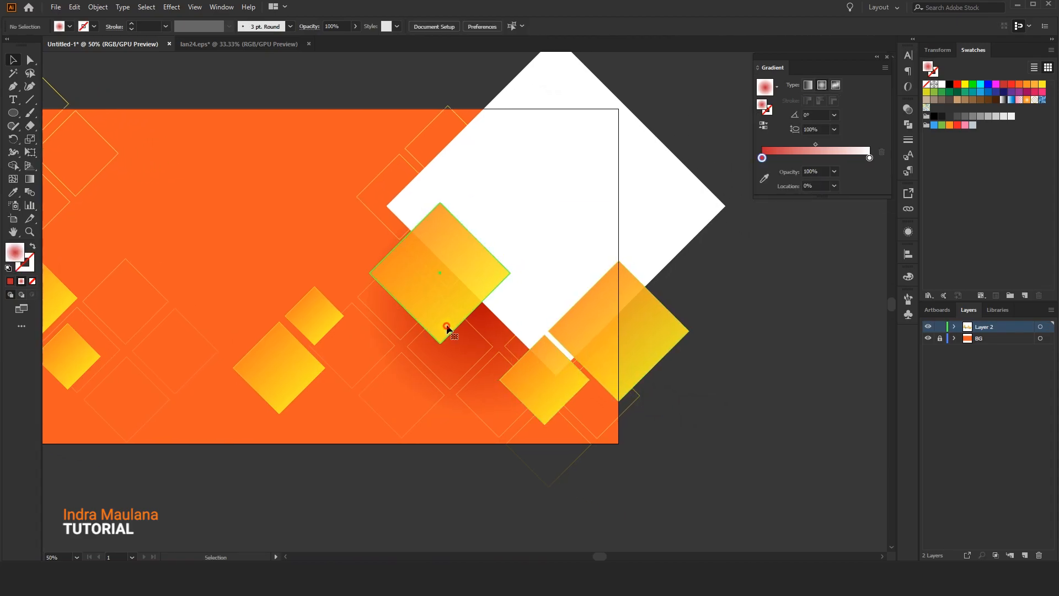
pyautogui.click(478, 337)
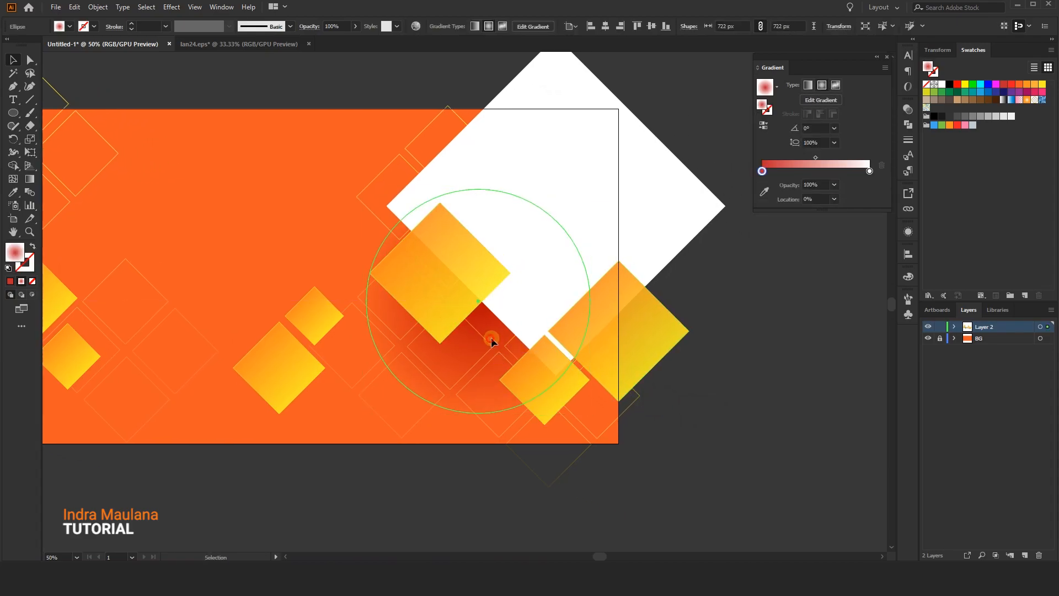
pyautogui.click(699, 369)
pyautogui.moveTo(685, 375); pyautogui.dragTo(674, 361)
pyautogui.click(490, 343)
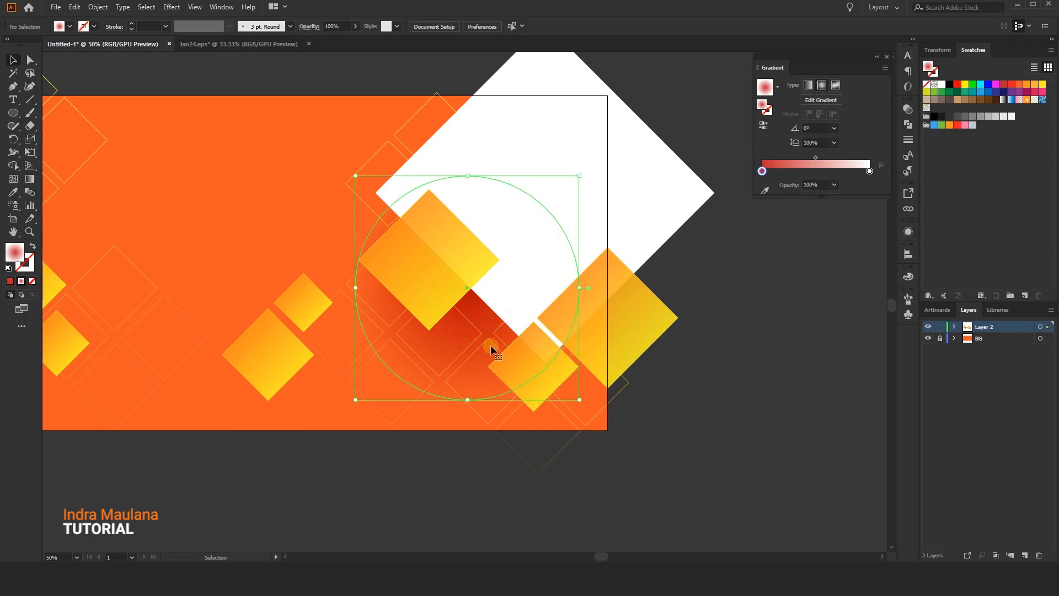
pyautogui.moveTo(579, 401); pyautogui.dragTo(570, 396)
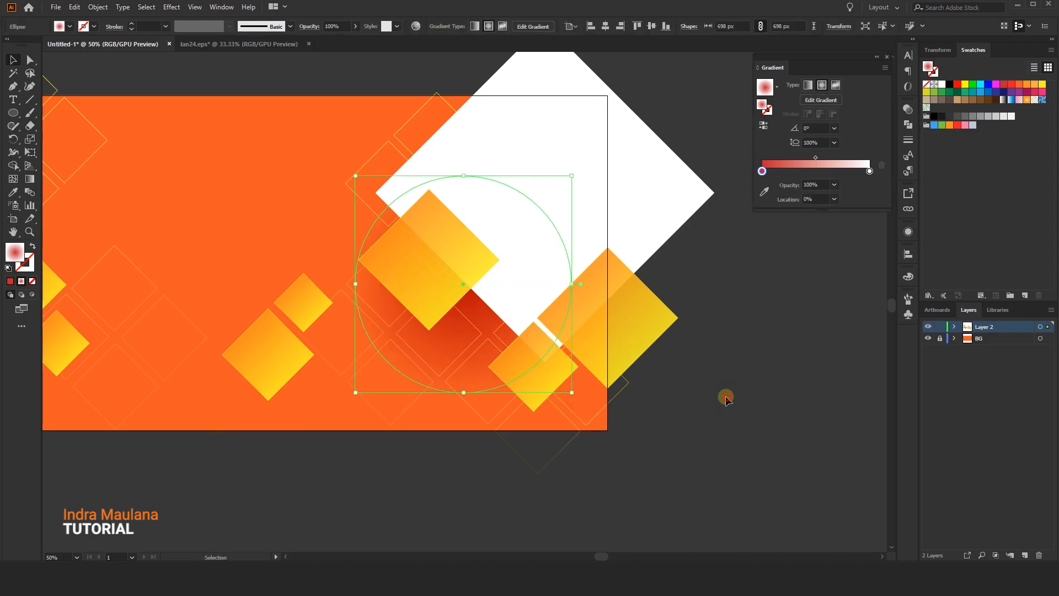
pyautogui.click(726, 397)
pyautogui.moveTo(705, 324); pyautogui.dragTo(712, 355)
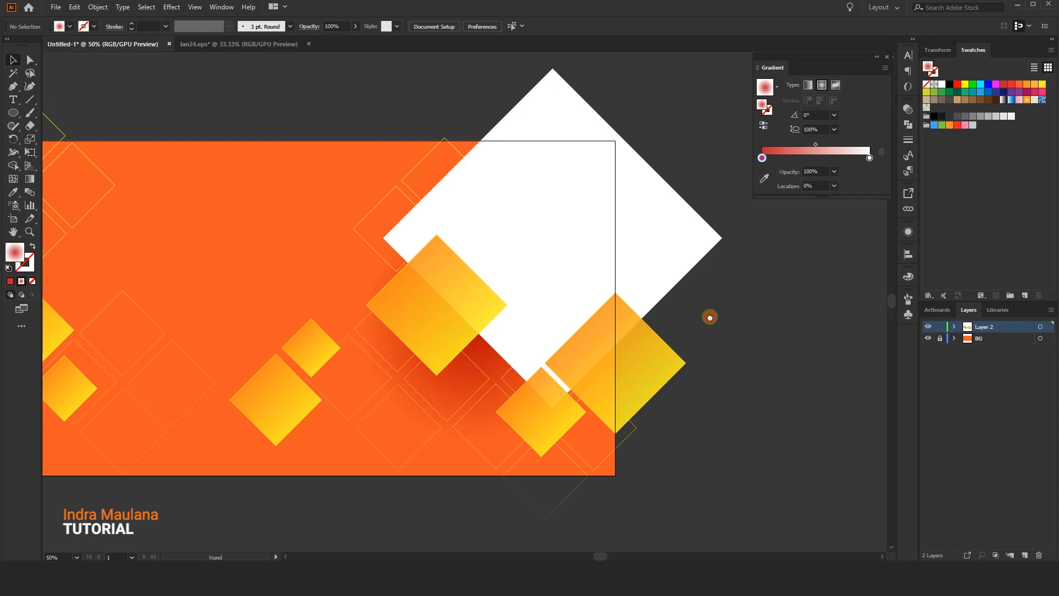
# - Duplicate the red shadow circle beneath the small gradient diamond at the artboard's lower right and scale the copy to about 512 px in diameter
pyautogui.click(579, 256)
pyautogui.click(714, 174)
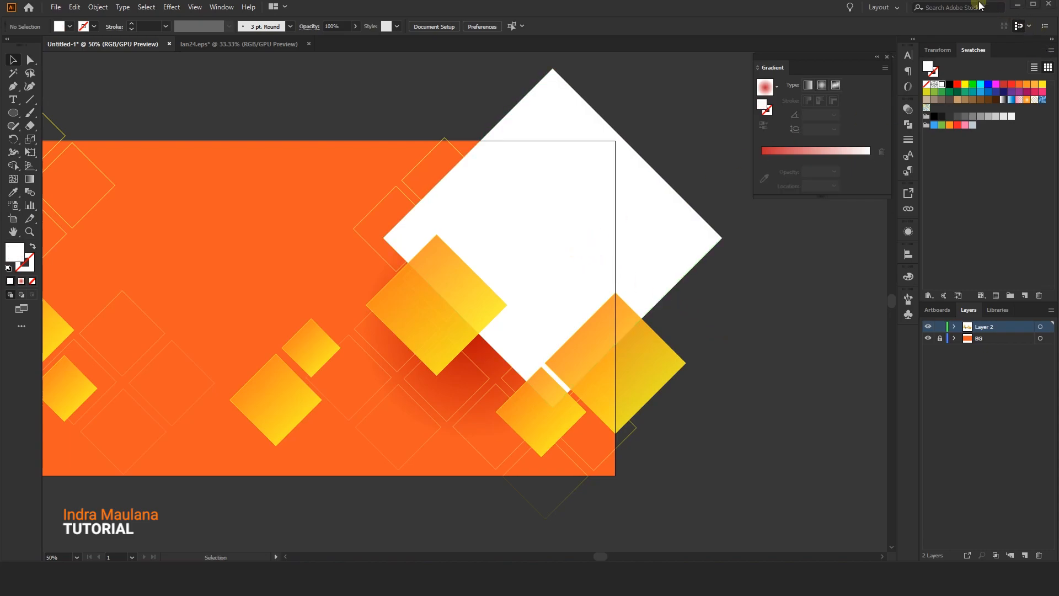
pyautogui.click(477, 382)
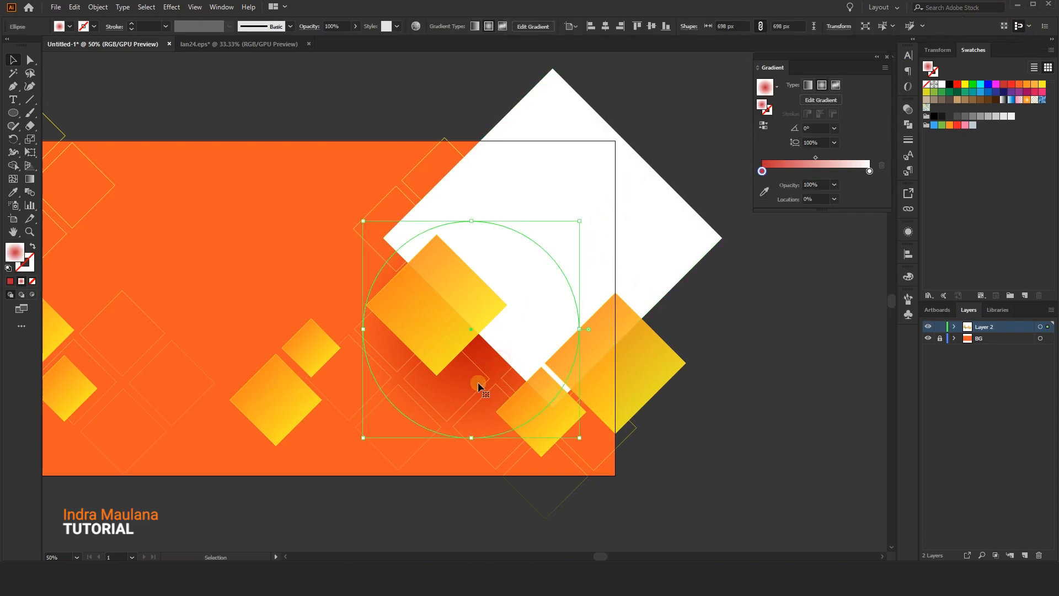
pyautogui.scroll(-1, 478, 382)
pyautogui.moveTo(502, 374); pyautogui.dragTo(568, 488)
pyautogui.moveTo(648, 322); pyautogui.dragTo(597, 428)
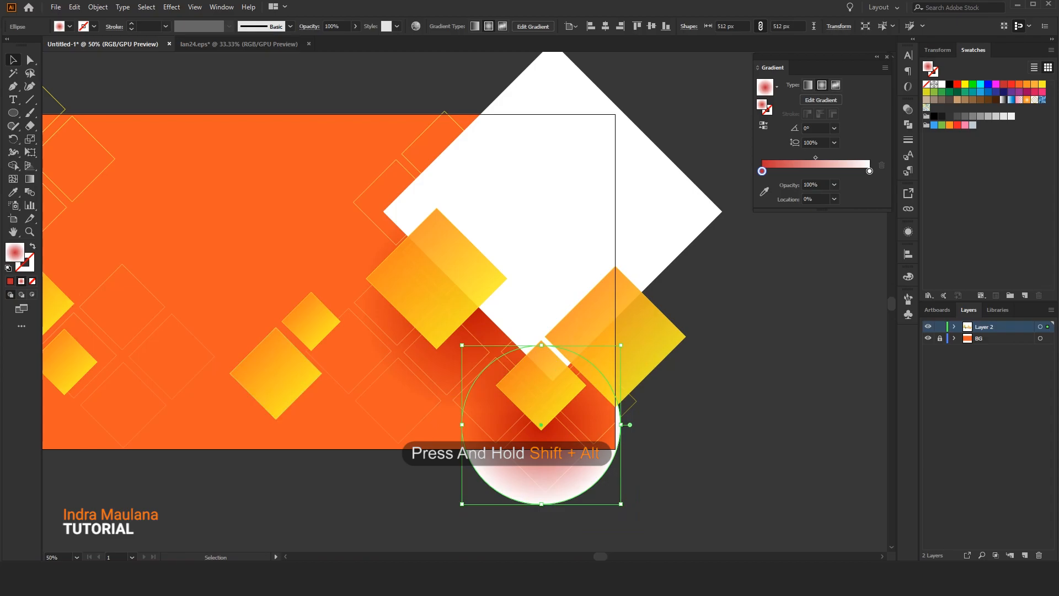
# - Shift the smaller shadow circle's radial gradient midpoint toward the red center stop so the shadow fades faster
pyautogui.click(30, 179)
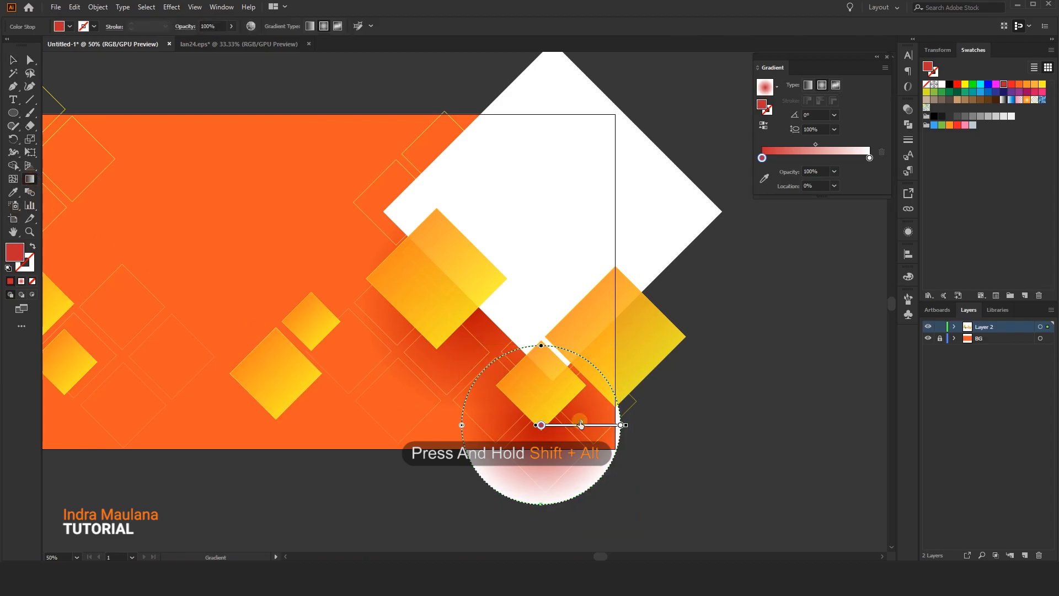
pyautogui.moveTo(570, 424)
pyautogui.mouseDown()
pyautogui.moveTo(579, 419)
pyautogui.moveTo(565, 417)
pyautogui.moveTo(568, 407)
pyautogui.mouseUp()
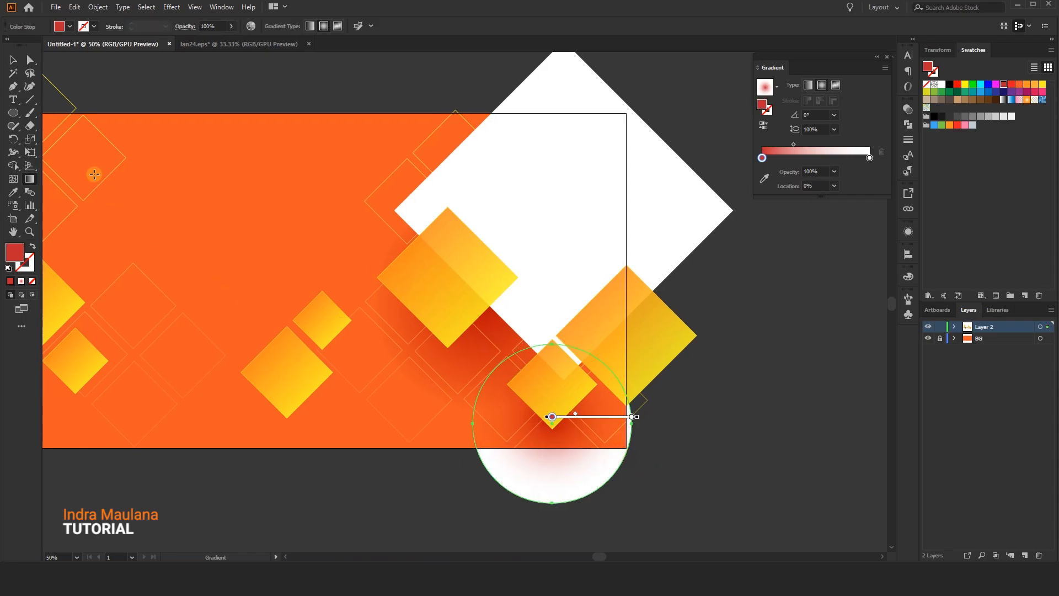
pyautogui.click(13, 60)
pyautogui.click(324, 135)
pyautogui.moveTo(339, 157); pyautogui.dragTo(357, 157)
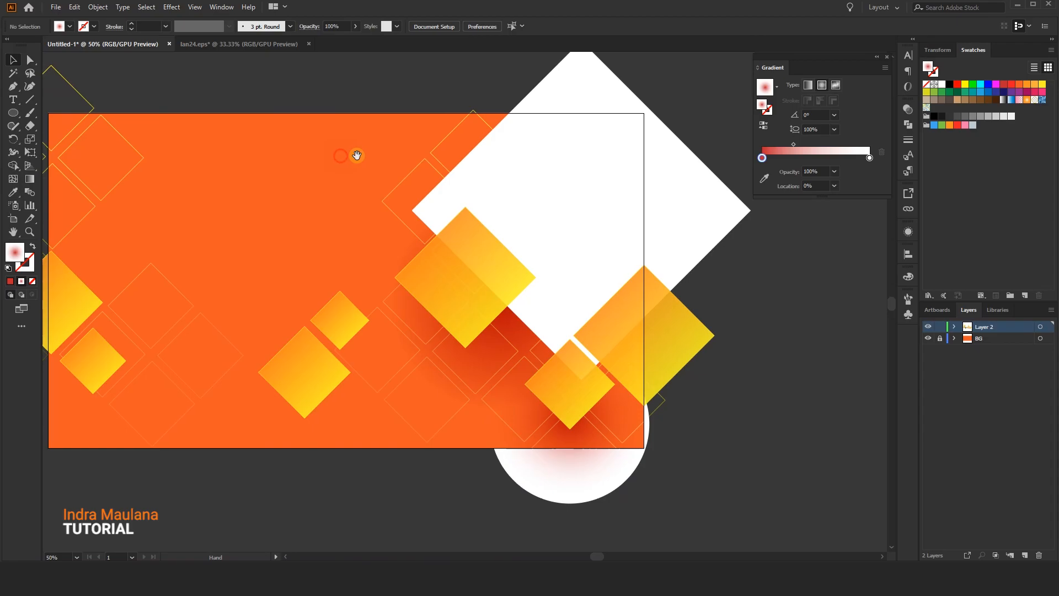
pyautogui.moveTo(641, 430); pyautogui.dragTo(610, 437)
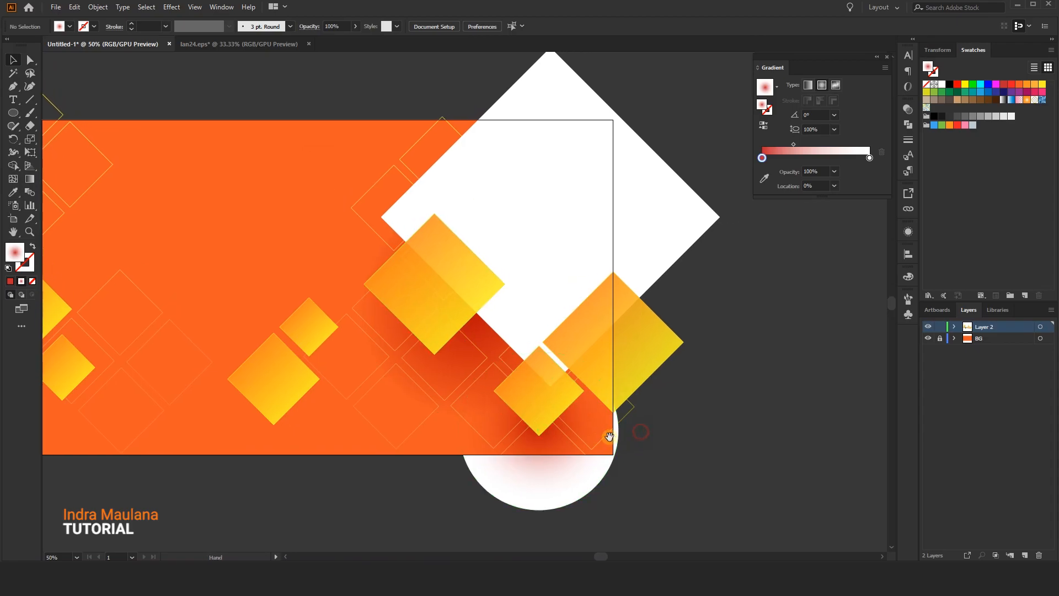
# - Place a copy of the large red shadow circle behind the gradient diamond overlapping the artboard's right edge
pyautogui.click(471, 369)
pyautogui.moveTo(479, 370); pyautogui.dragTo(634, 381)
pyautogui.moveTo(696, 305); pyautogui.dragTo(699, 304)
pyautogui.click(799, 381)
pyautogui.moveTo(674, 457); pyautogui.dragTo(717, 453)
# - Duplicate the lower-right shadow circle behind the two gradient diamonds on the artboard's left edge, scaled to about 577 px in diameter
pyautogui.click(609, 479)
pyautogui.moveTo(566, 480); pyautogui.dragTo(235, 438)
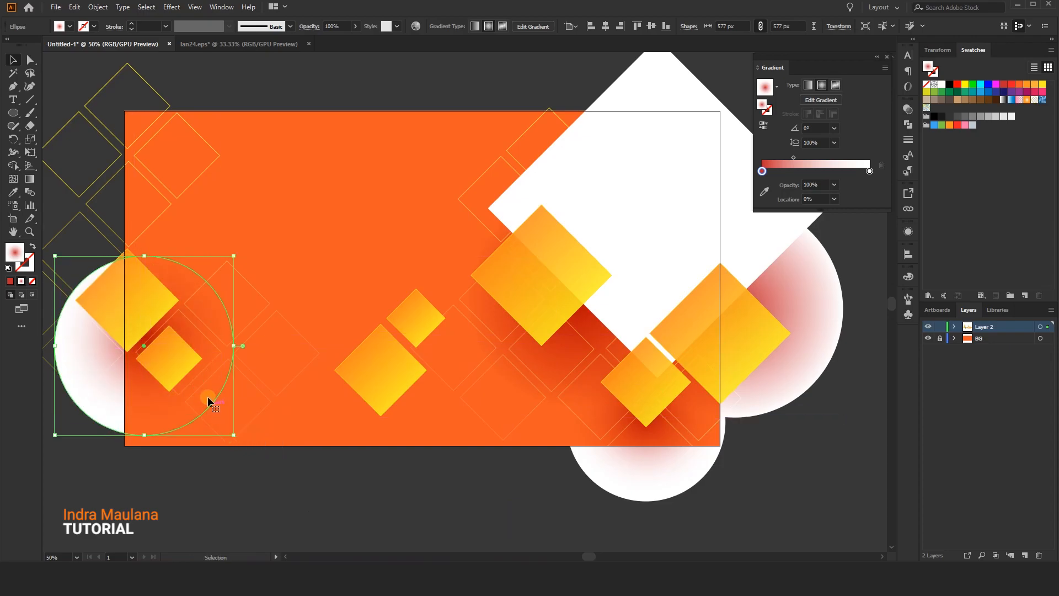
pyautogui.moveTo(194, 353)
pyautogui.mouseDown()
pyautogui.moveTo(189, 319)
pyautogui.moveTo(194, 350)
pyautogui.mouseUp()
pyautogui.click(469, 473)
# - Place the linked image Food.jpg over the white diamond at about 1619 px wide
pyautogui.scroll(-2, 476, 479)
pyautogui.moveTo(432, 481); pyautogui.dragTo(448, 486)
pyautogui.scroll(1, 450, 247)
pyautogui.moveTo(450, 246); pyautogui.dragTo(456, 162)
pyautogui.click(56, 7)
pyautogui.click(102, 182)
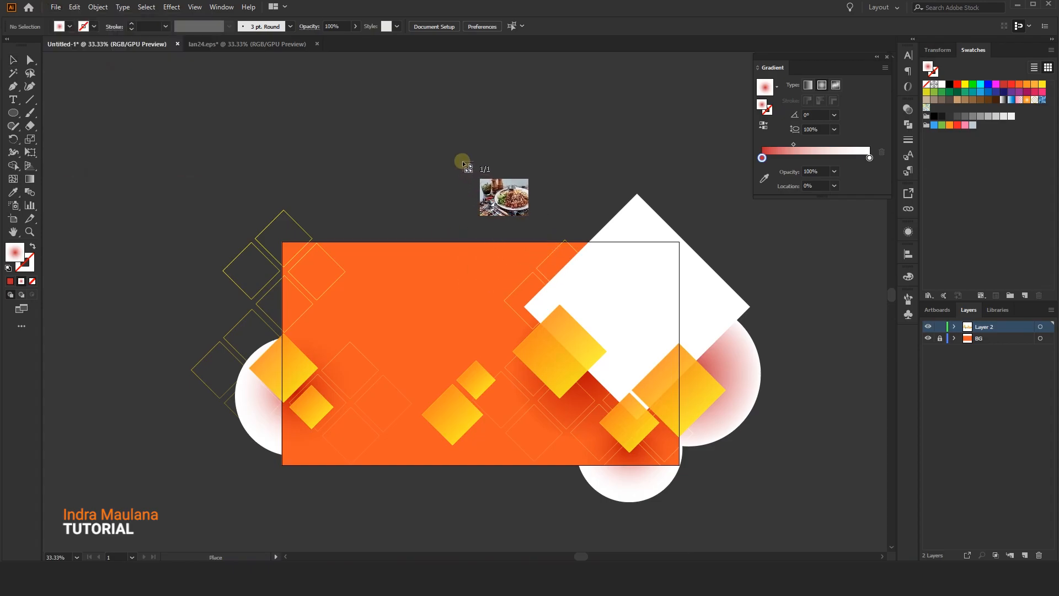
pyautogui.moveTo(466, 155); pyautogui.dragTo(801, 409)
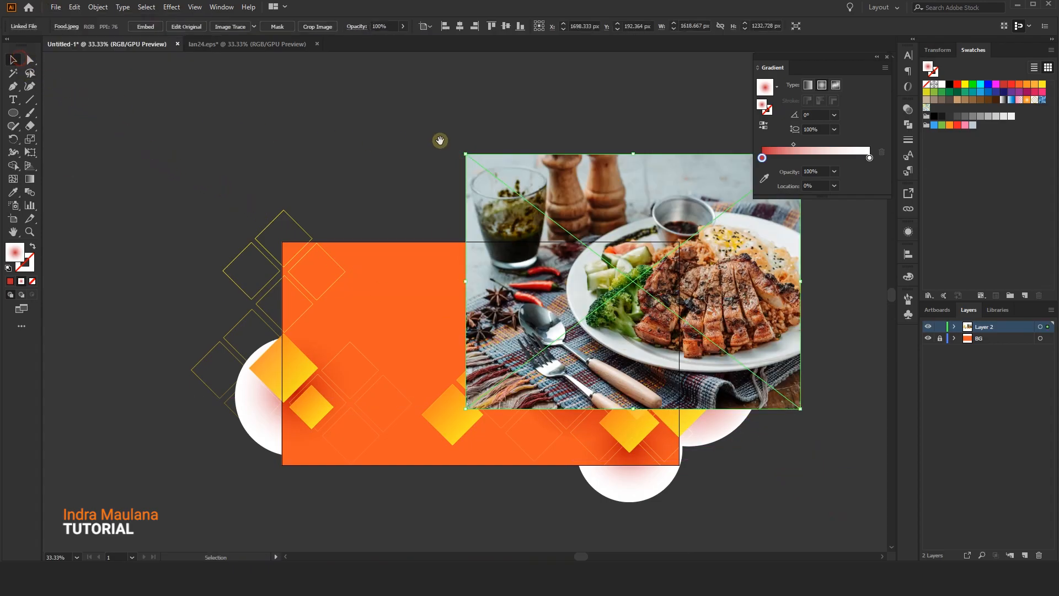
# - Move the food photo to cover the white diamond's area and send it to the back of its layer
pyautogui.moveTo(440, 140); pyautogui.dragTo(362, 126)
pyautogui.moveTo(633, 249); pyautogui.dragTo(616, 268)
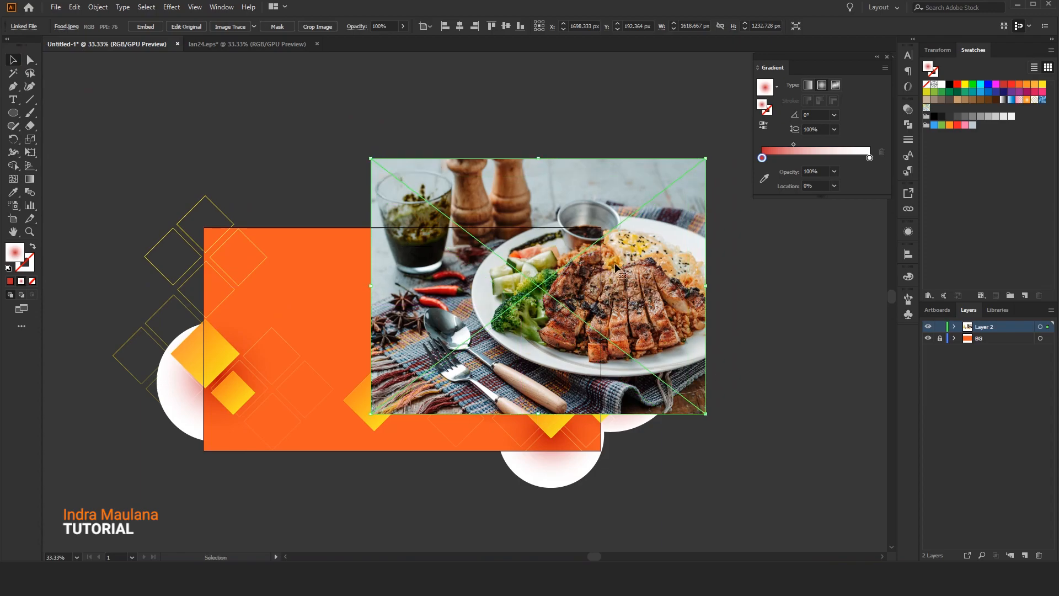
pyautogui.rightClick(571, 267)
pyautogui.moveTo(638, 345)
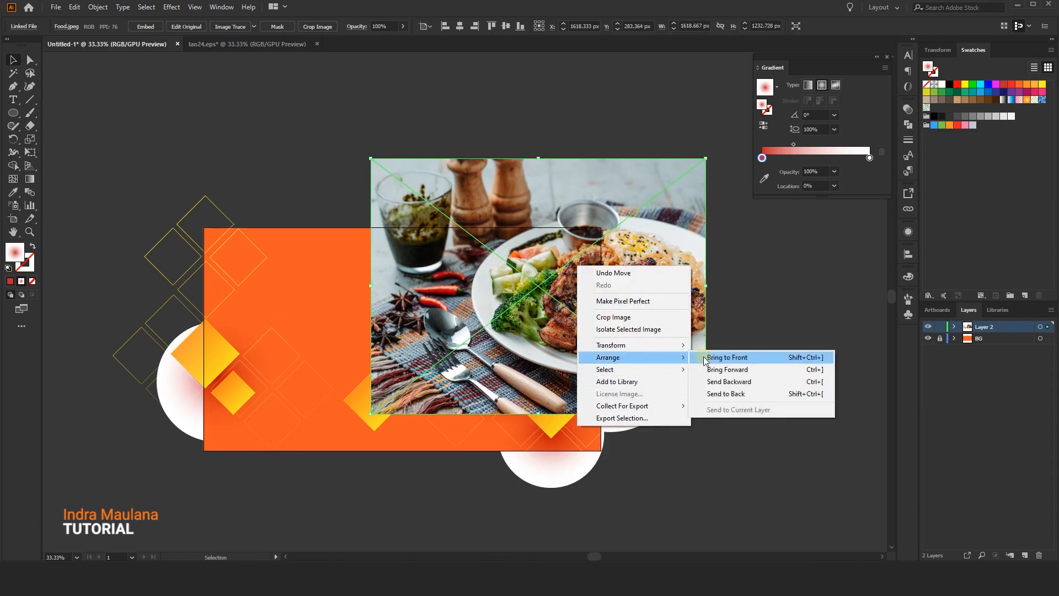
pyautogui.click(736, 395)
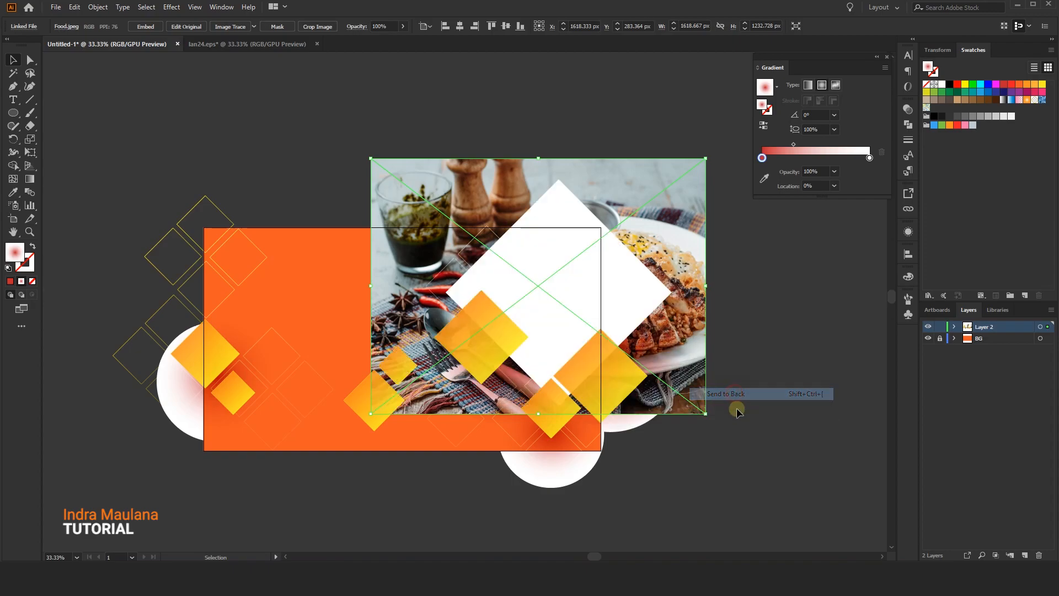
# - Clip the food photo to the large white diamond with a clipping mask
pyautogui.keyDown('shift'); pyautogui.click(615, 300); pyautogui.keyUp('shift')
pyautogui.rightClick(589, 271)
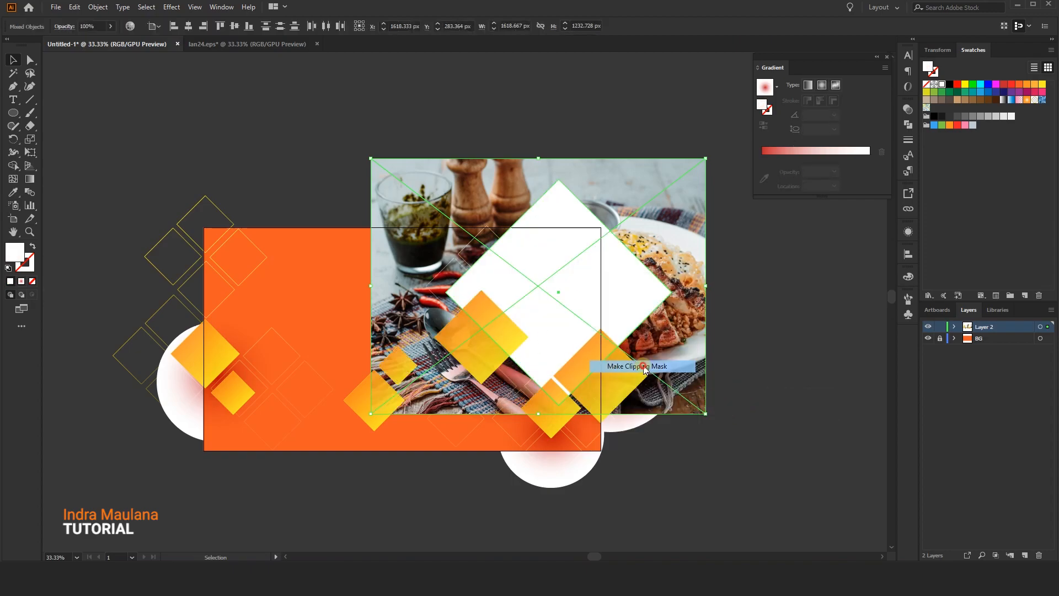
pyautogui.click(644, 367)
pyautogui.rightClick(582, 279)
pyautogui.click(784, 367)
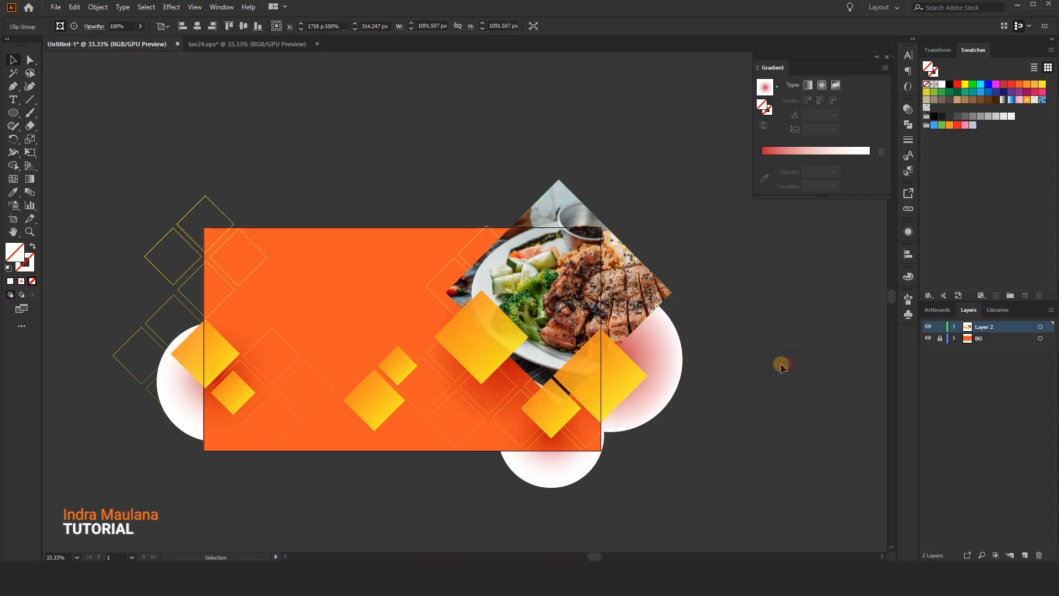
# - Isolate the food photo's clipping mask for editing
pyautogui.scroll(1, 711, 385)
pyautogui.moveTo(716, 333); pyautogui.dragTo(749, 351)
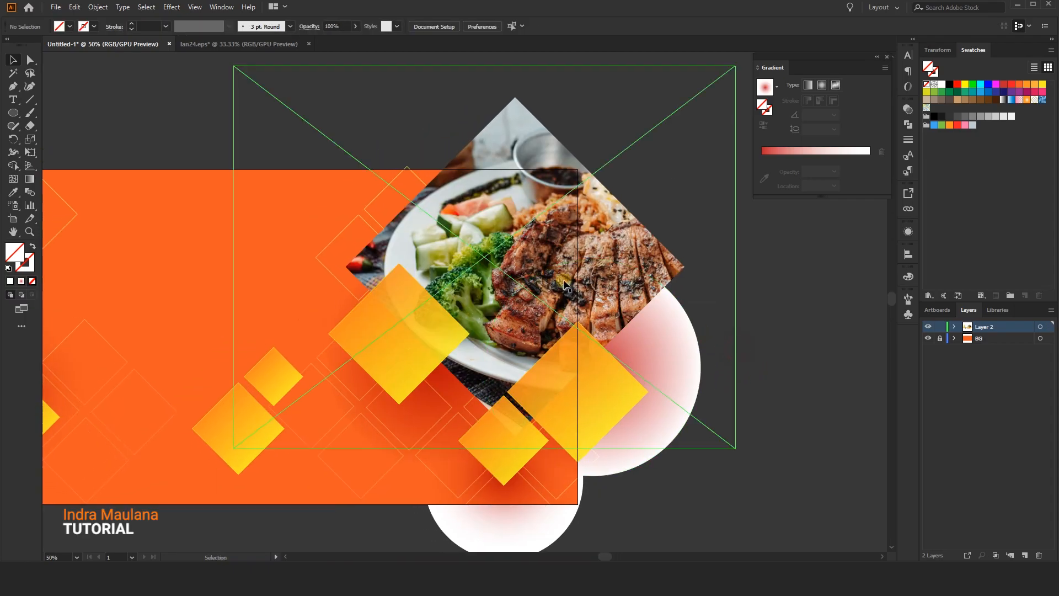
pyautogui.click(571, 288)
pyautogui.rightClick(544, 267)
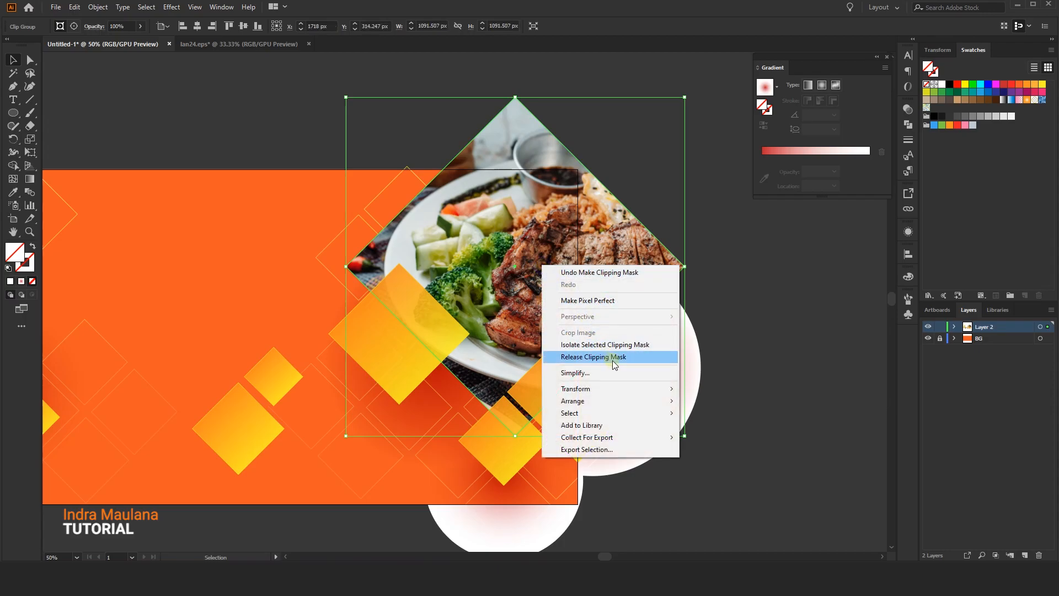
pyautogui.click(607, 344)
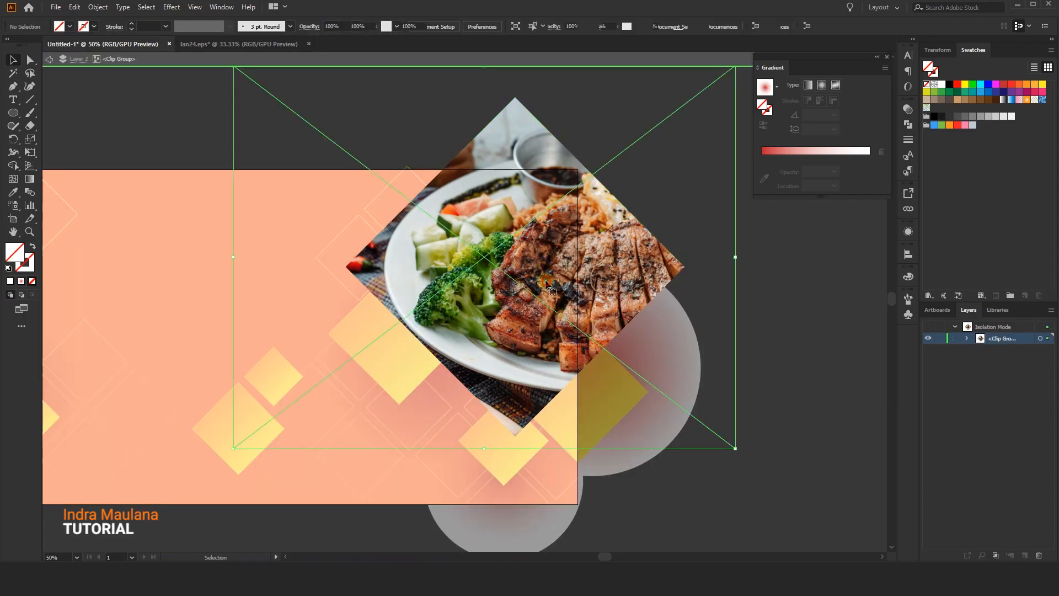
# - Scale the photo inside the mask down to about 1344 px wide, reposition it within the diamond, and exit isolation mode
pyautogui.scroll(2, 720, 241)
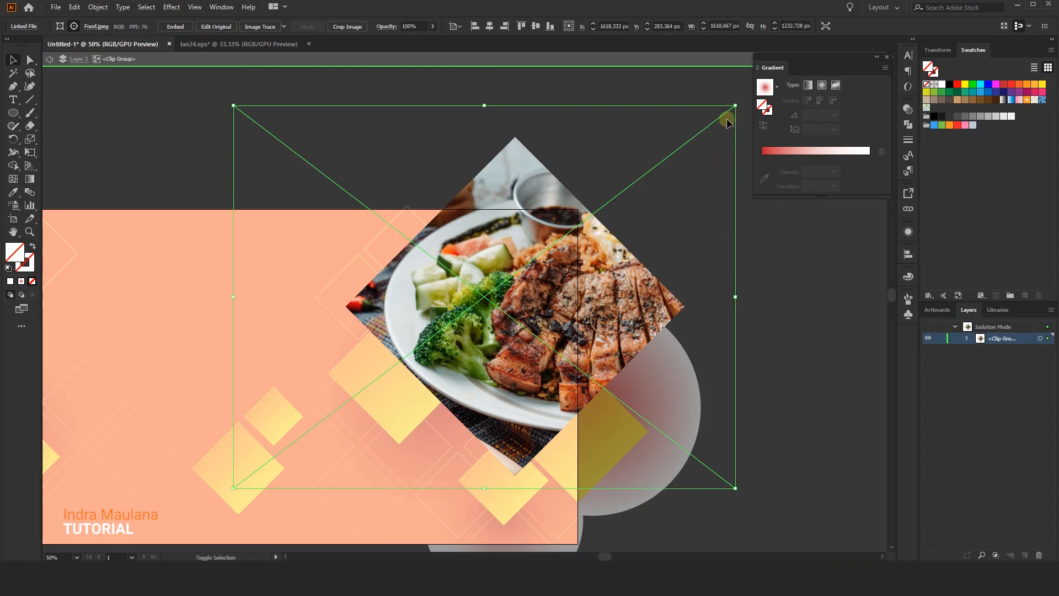
pyautogui.moveTo(737, 104); pyautogui.dragTo(681, 147)
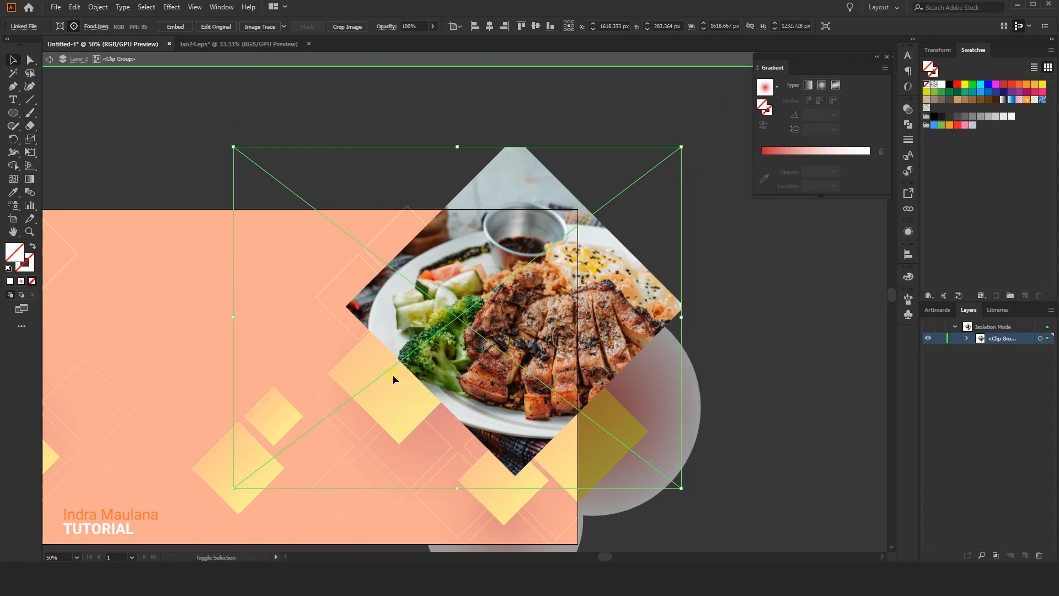
pyautogui.moveTo(232, 484); pyautogui.dragTo(264, 464)
pyautogui.moveTo(513, 366); pyautogui.dragTo(525, 370)
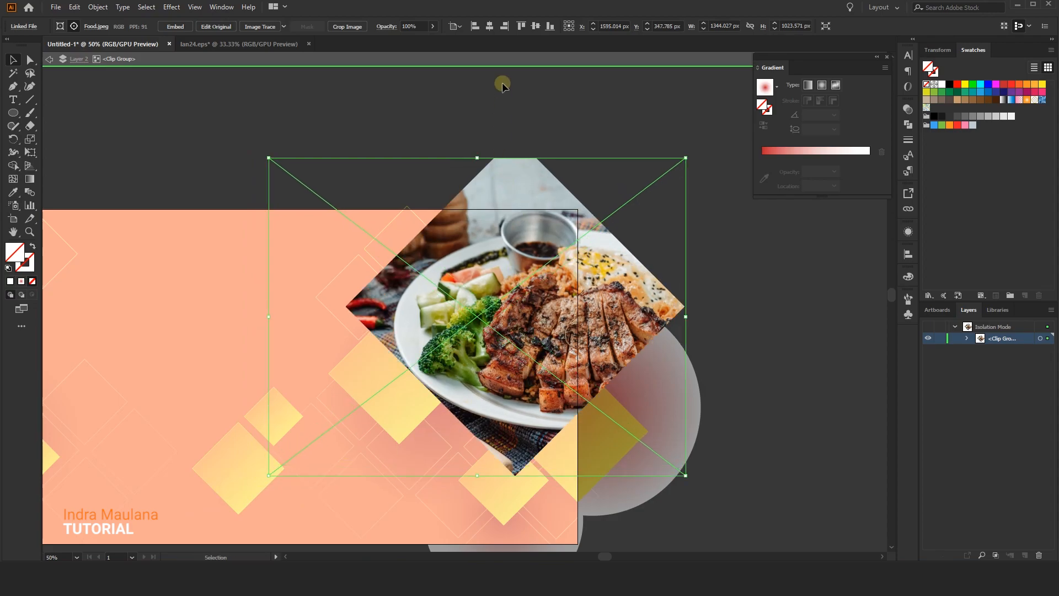
pyautogui.click(505, 58)
pyautogui.hotkey('ctrl', '-')
pyautogui.moveTo(394, 108); pyautogui.dragTo(494, 119)
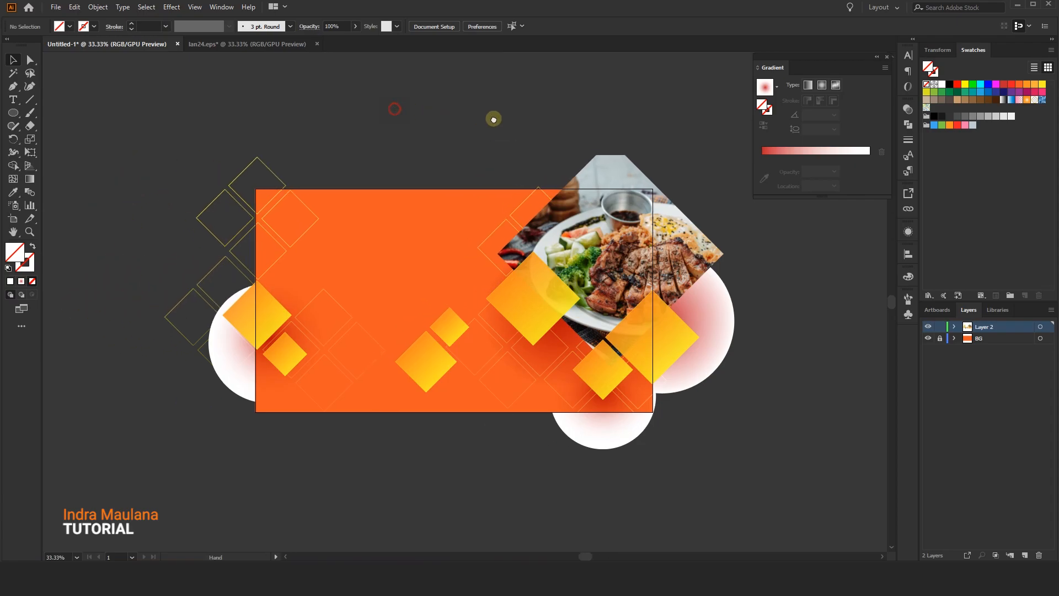
pyautogui.moveTo(425, 126); pyautogui.dragTo(464, 158)
pyautogui.moveTo(442, 155); pyautogui.dragTo(456, 159)
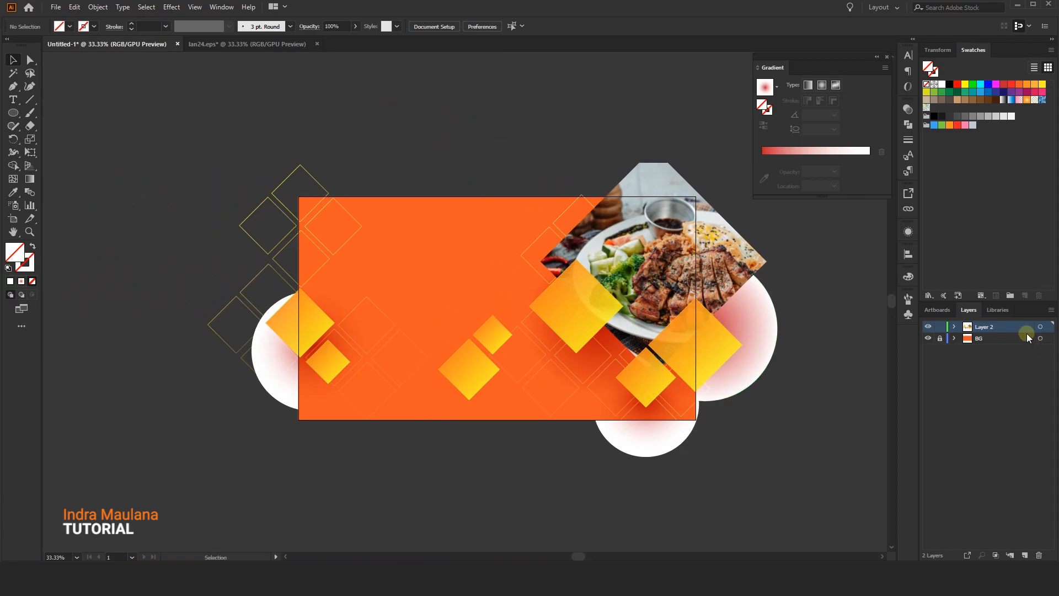
pyautogui.click(100, 8)
pyautogui.click(131, 97)
pyautogui.click(415, 182)
# - Create a 1920 by 1080 px rectangle over the artwork
pyautogui.moveTo(14, 122); pyautogui.dragTo(42, 119)
pyautogui.click(362, 144)
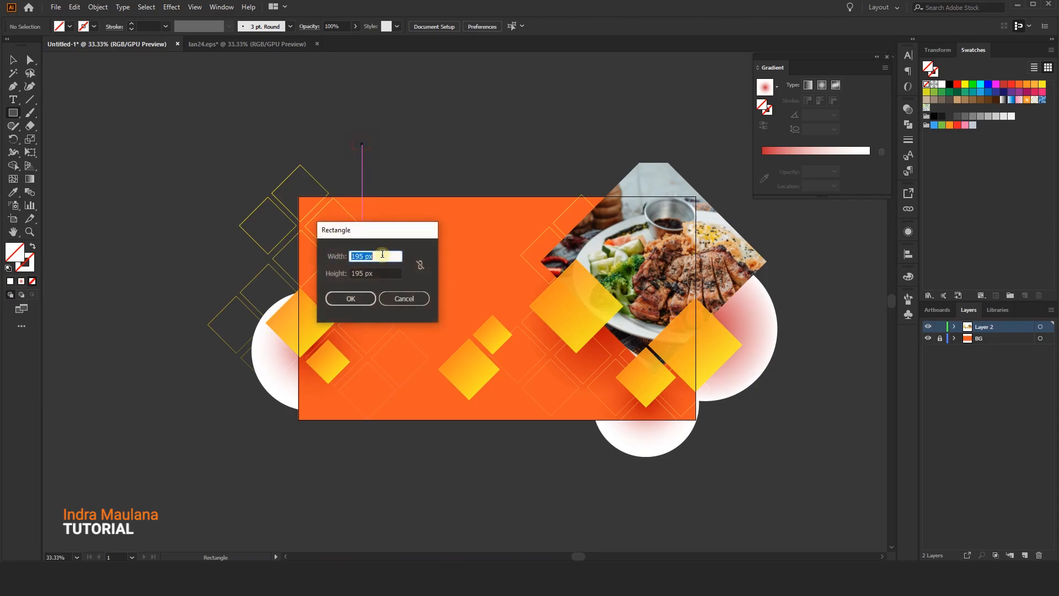
pyautogui.moveTo(376, 275); pyautogui.dragTo(304, 279)
pyautogui.write('1080')
pyautogui.press('Return')
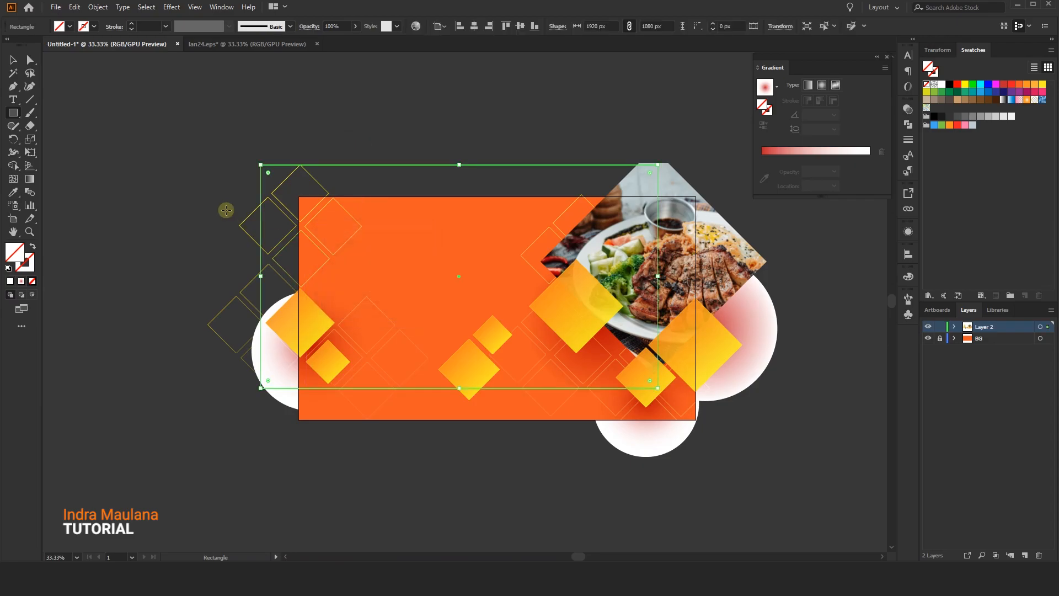
pyautogui.press('v')
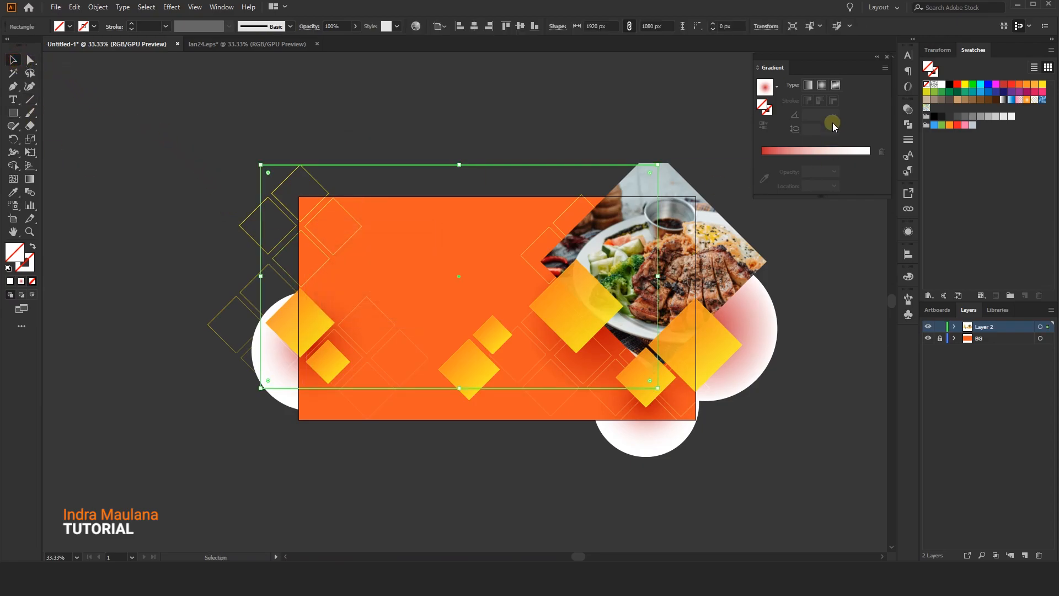
# - Fill the 1920 by 1080 px rectangle with black and center it horizontally and vertically on the artboard
pyautogui.click(951, 84)
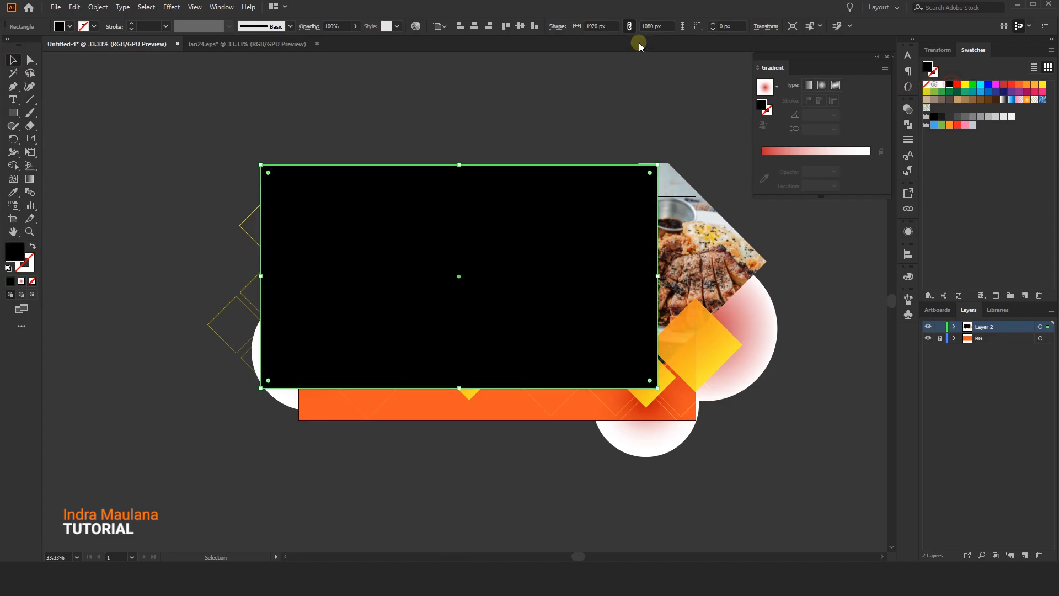
pyautogui.click(474, 26)
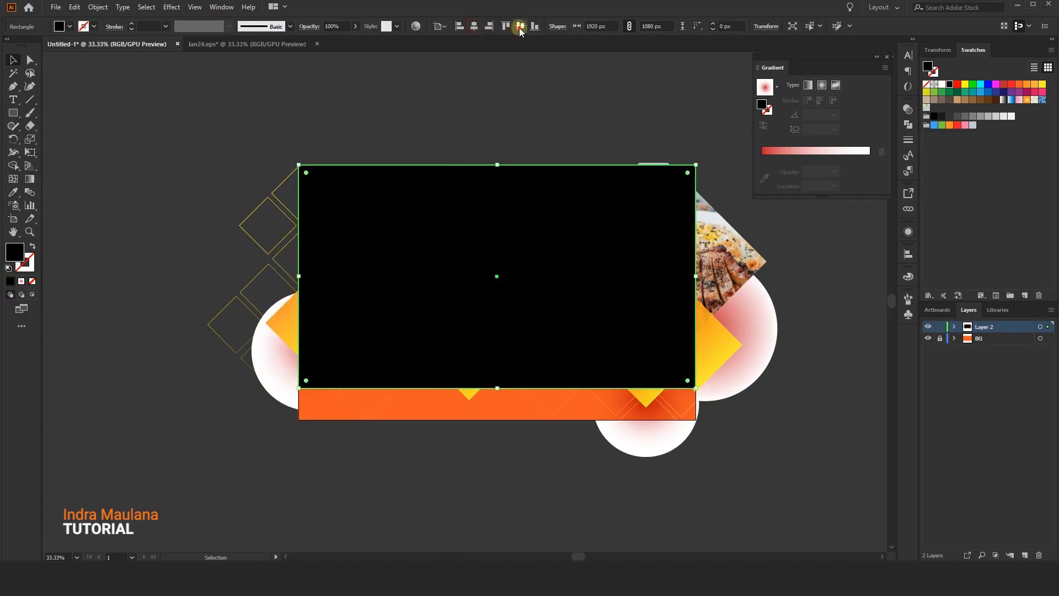
pyautogui.click(520, 26)
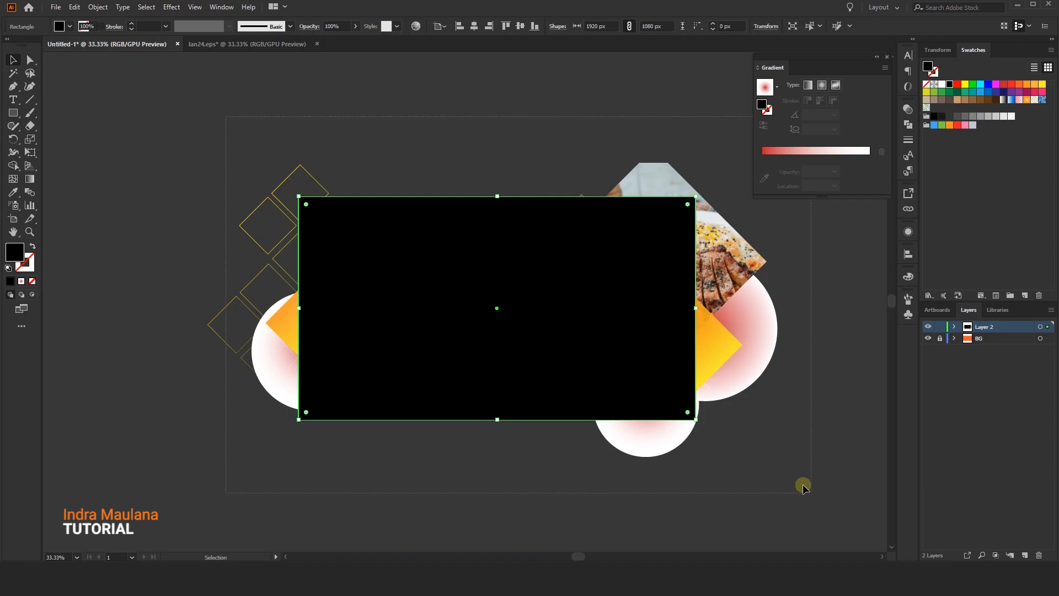
# - Clip all the Layer 2 artwork to the artboard-sized black rectangle with a clipping mask
pyautogui.hotkey('ctrl', 'a')
pyautogui.rightClick(590, 307)
pyautogui.click(634, 403)
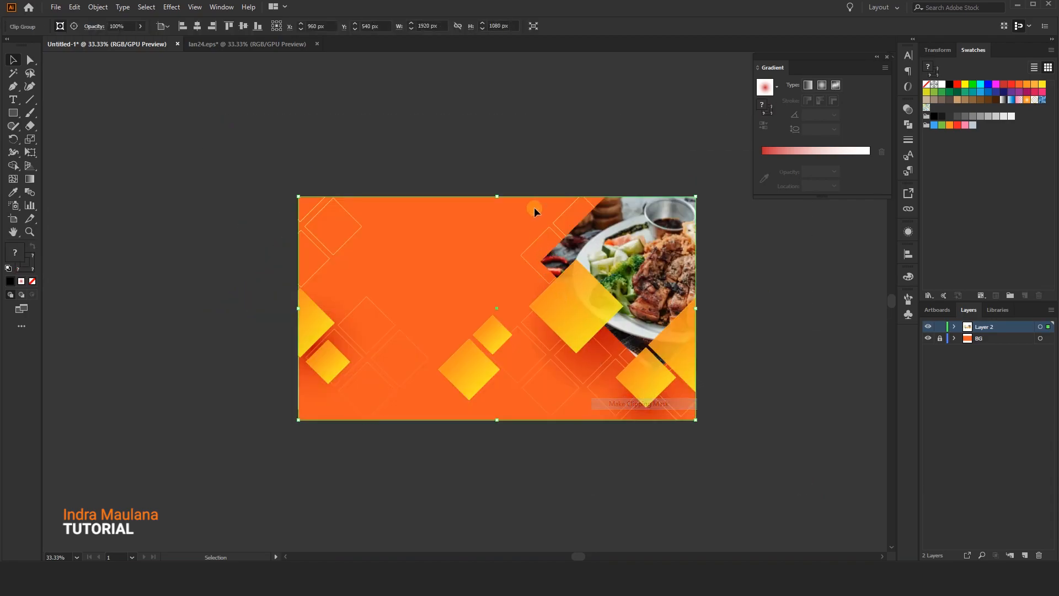
pyautogui.click(527, 154)
pyautogui.moveTo(526, 152); pyautogui.dragTo(512, 151)
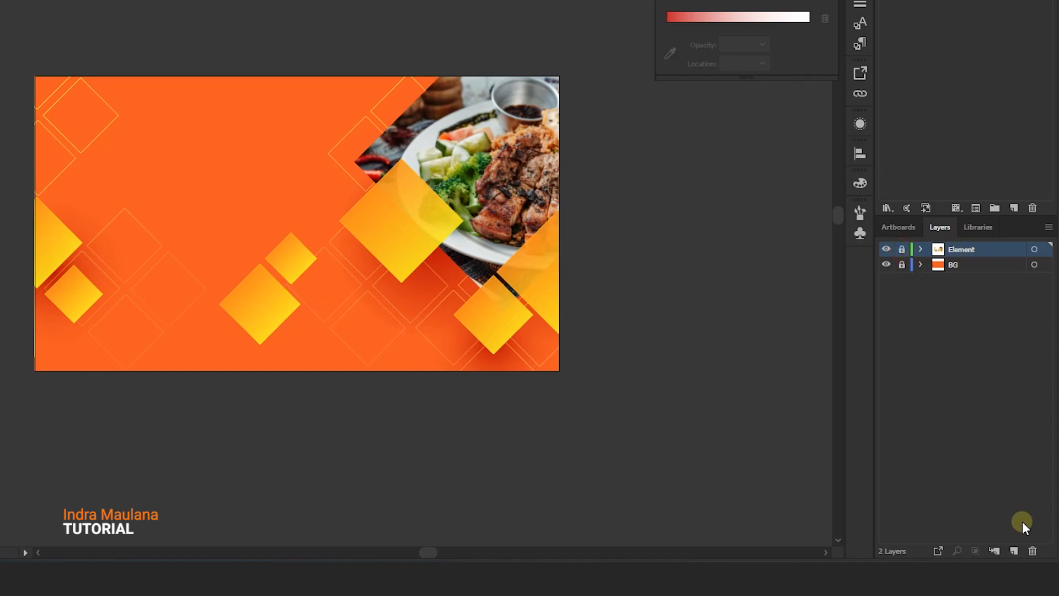
# - Add a new layer above Element and place the text FOOD on the orange area, scaled proportionally to about 125 pt
pyautogui.click(1016, 550)
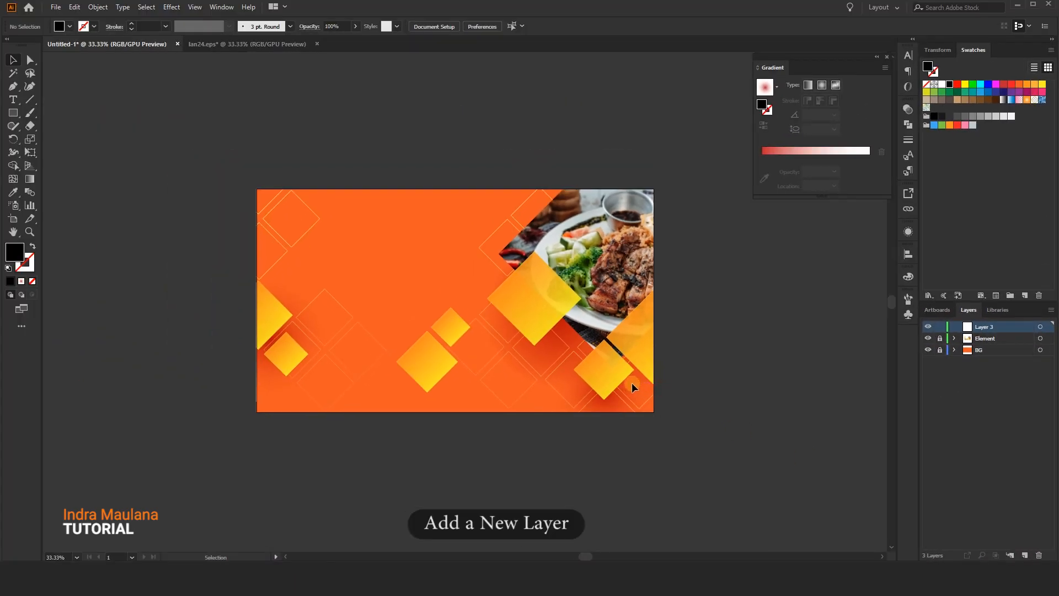
pyautogui.scroll(1, 409, 304)
pyautogui.moveTo(407, 299)
pyautogui.mouseDown()
pyautogui.moveTo(413, 313)
pyautogui.moveTo(391, 294)
pyautogui.mouseUp()
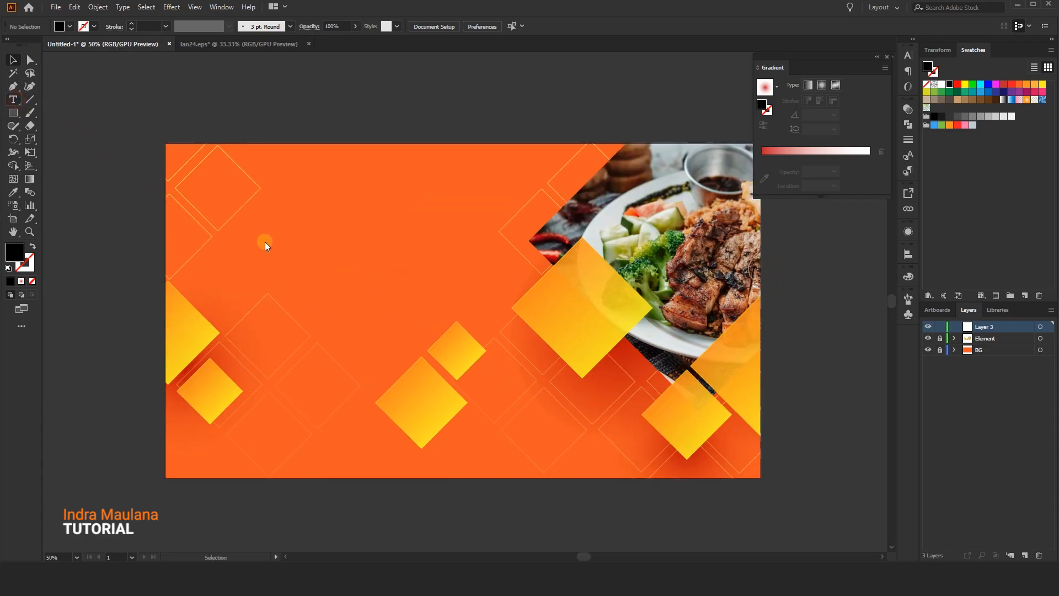
pyautogui.click(266, 268)
pyautogui.write('FOOD')
pyautogui.click(14, 59)
pyautogui.moveTo(278, 271); pyautogui.dragTo(422, 356)
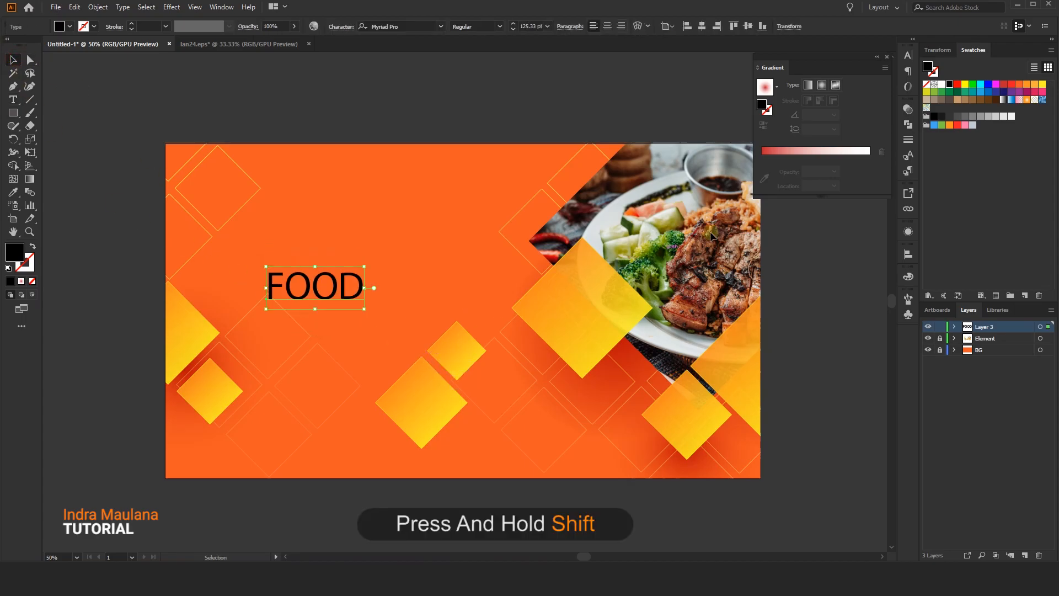
# - Fill the FOOD text with white and set its font to Montserrat ExtraBold
pyautogui.click(943, 84)
pyautogui.click(397, 27)
pyautogui.write('MON')
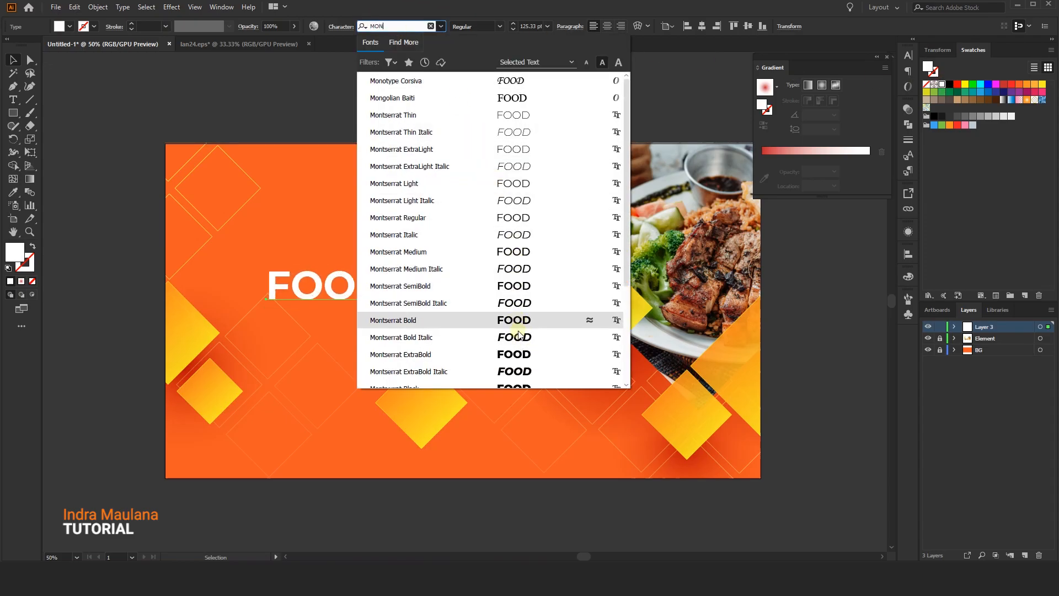
pyautogui.click(516, 325)
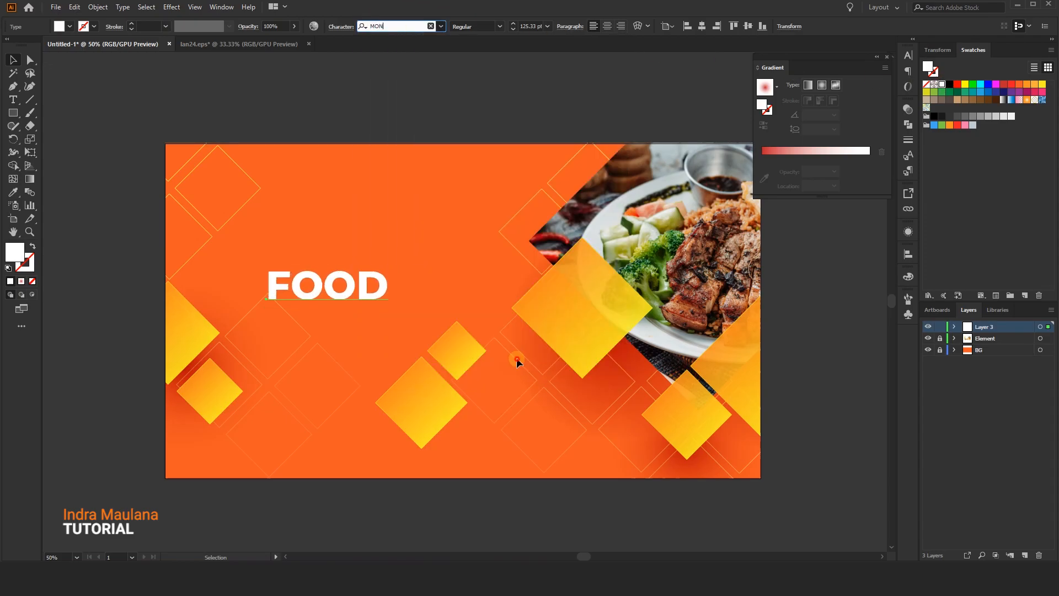
pyautogui.click(441, 251)
pyautogui.moveTo(375, 227); pyautogui.dragTo(391, 228)
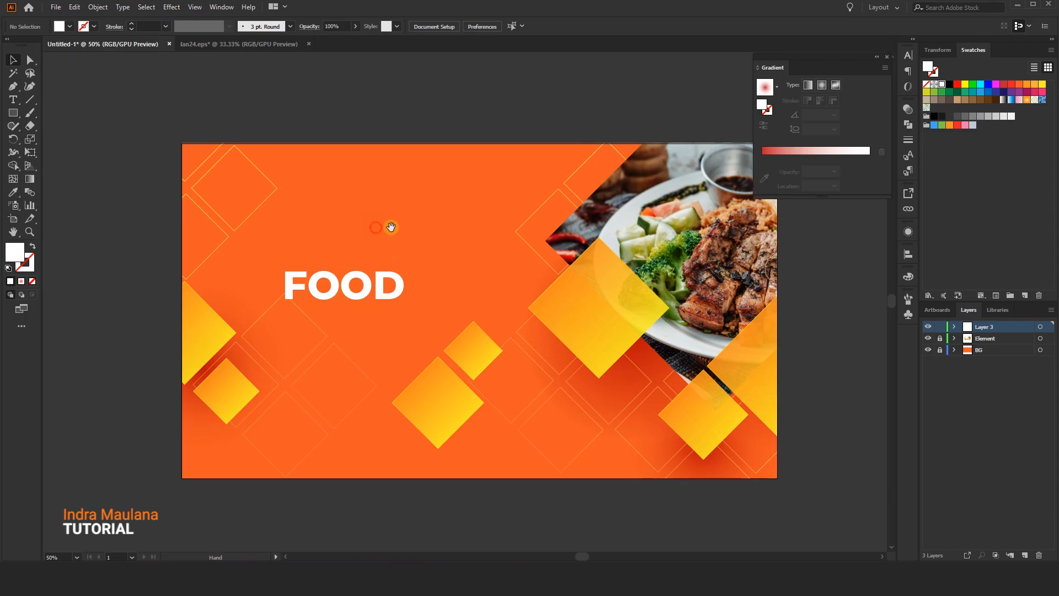
# - Scale FOOD down to about 77 pt and duplicate it directly below, changing the copy to RESTAURANT
pyautogui.click(373, 275)
pyautogui.moveTo(373, 275); pyautogui.dragTo(292, 293)
pyautogui.write('t')
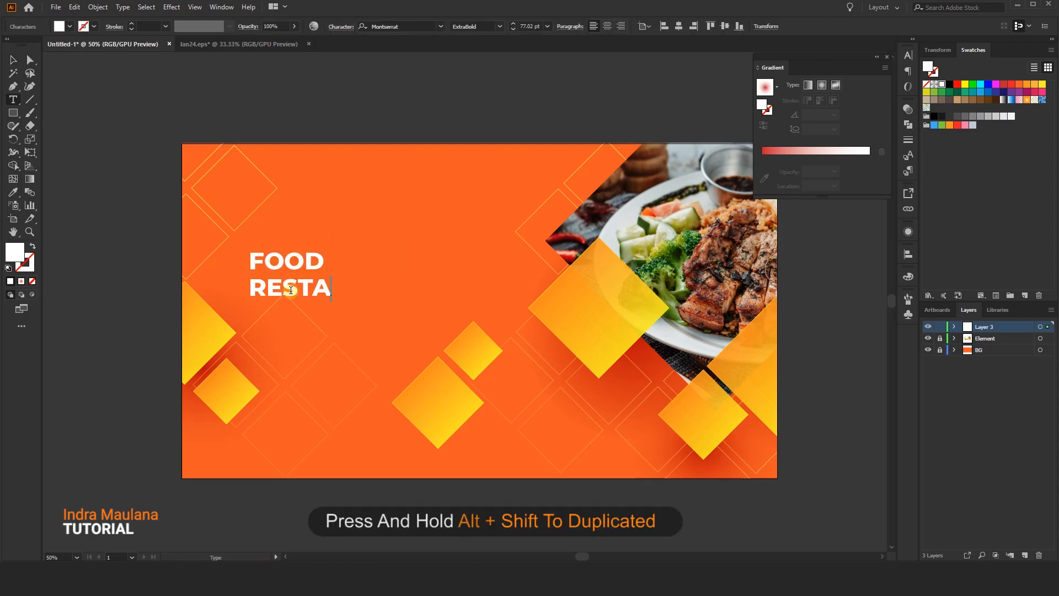
pyautogui.write('AURANT')
pyautogui.click(15, 59)
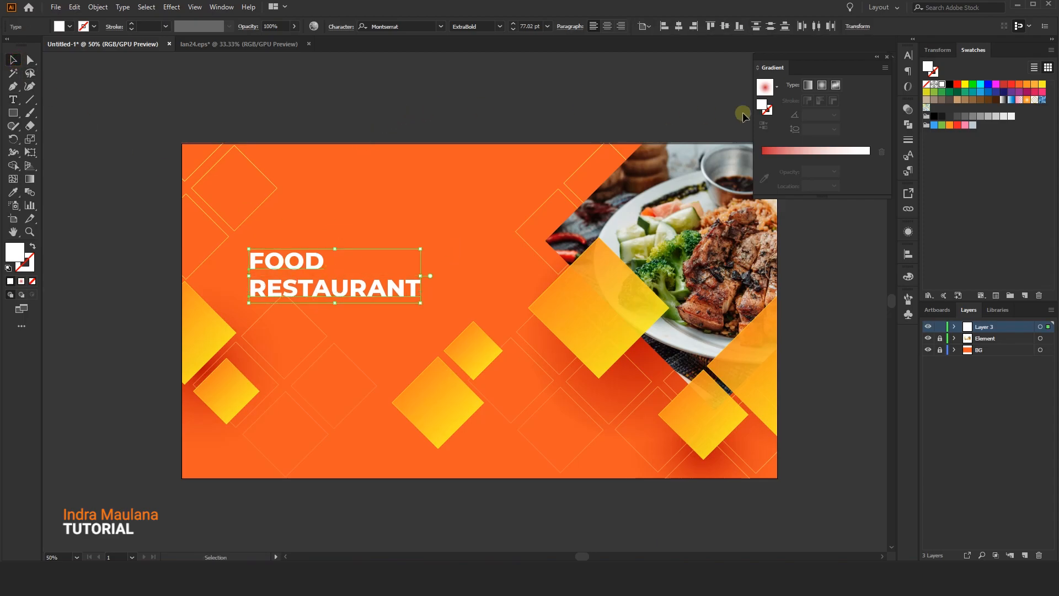
# - Set the tracking of both title lines, FOOD and RESTAURANT, to 60
pyautogui.click(909, 56)
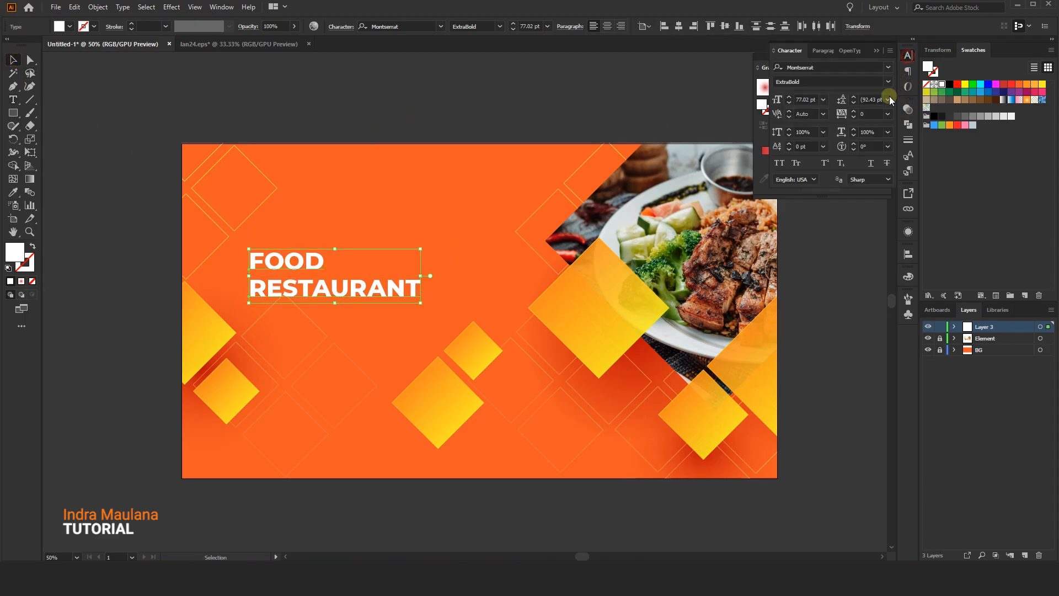
pyautogui.click(853, 112)
pyautogui.click(854, 111)
pyautogui.click(854, 112)
pyautogui.click(853, 111)
pyautogui.click(854, 112)
pyautogui.click(853, 112)
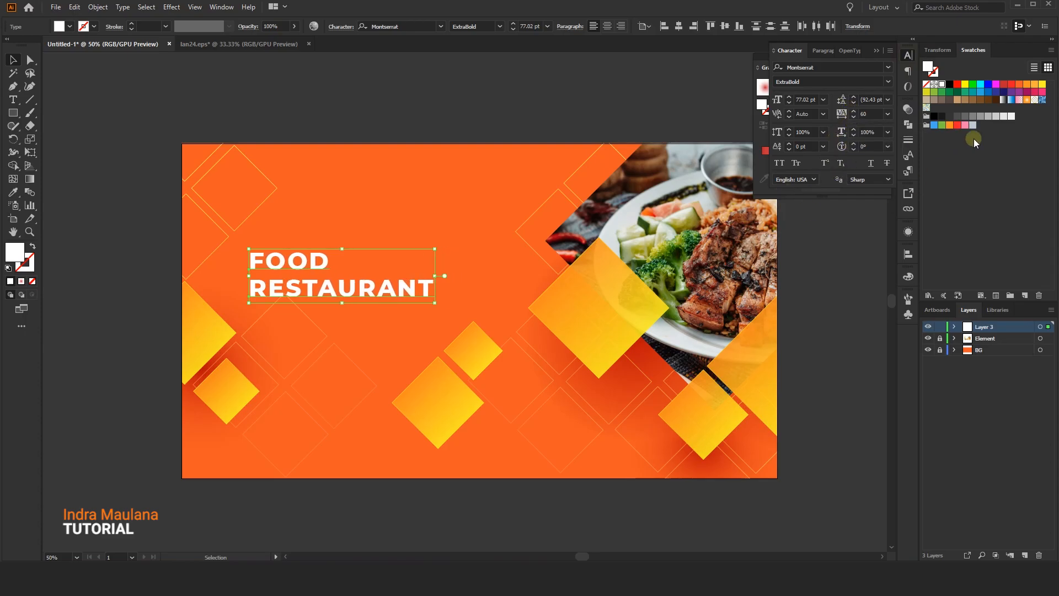
pyautogui.click(876, 51)
pyautogui.click(313, 219)
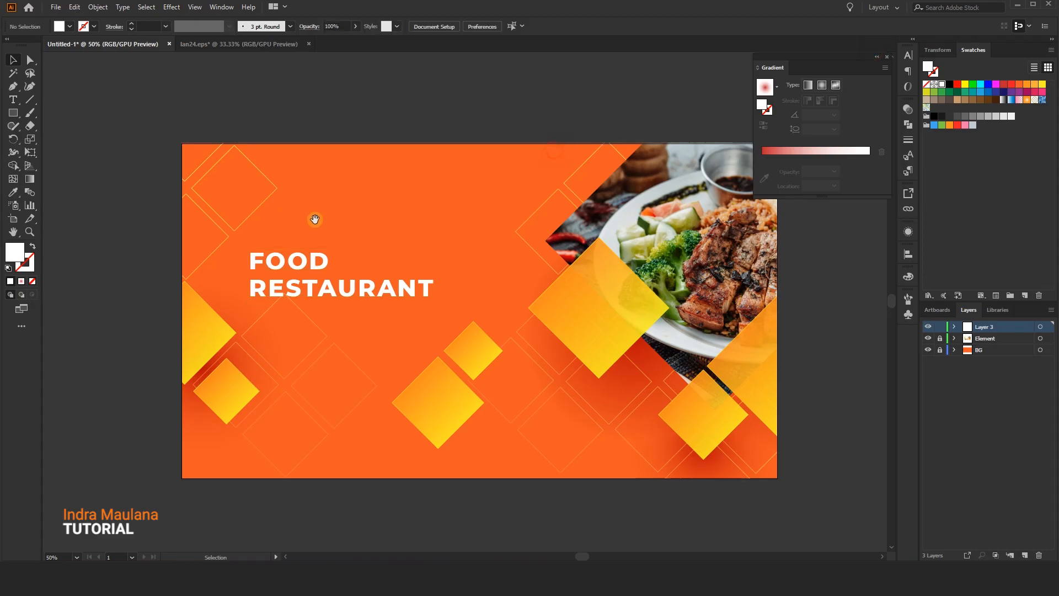
# - Create a placeholder-text paragraph frame below RESTAURANT, about as wide as the title, and fill its text with white
pyautogui.moveTo(313, 219); pyautogui.dragTo(329, 219)
pyautogui.moveTo(390, 314); pyautogui.dragTo(394, 323)
pyautogui.click(433, 246)
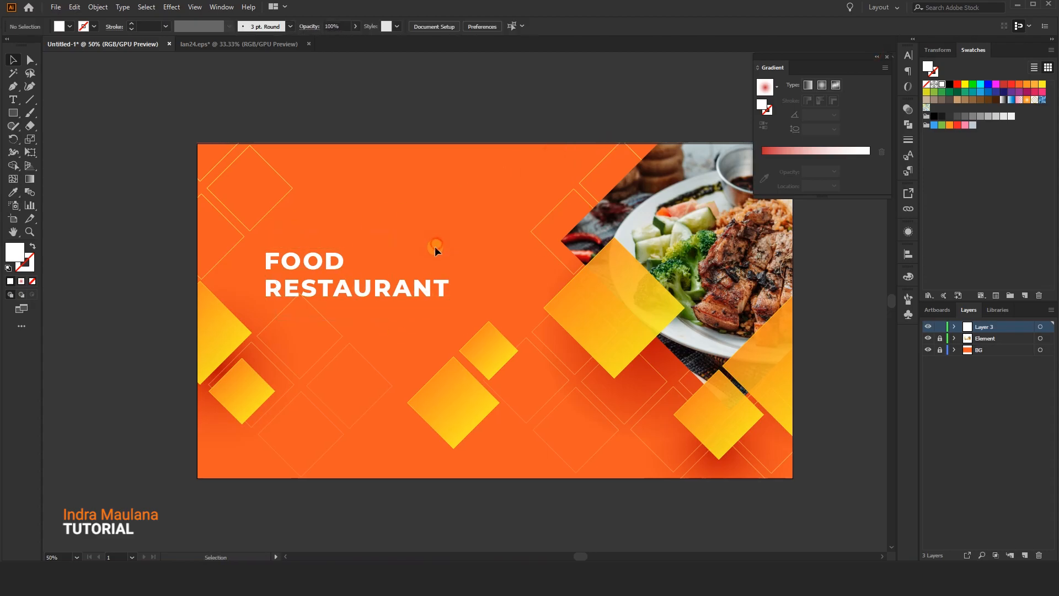
pyautogui.moveTo(425, 241); pyautogui.dragTo(423, 238)
pyautogui.moveTo(472, 263); pyautogui.dragTo(461, 247)
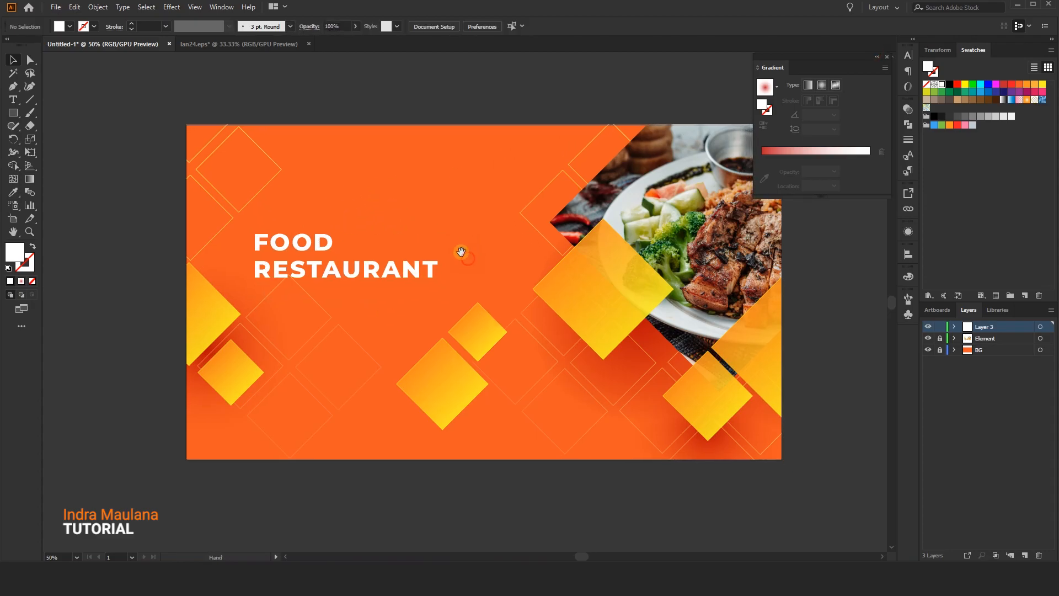
pyautogui.click(14, 100)
pyautogui.click(276, 306)
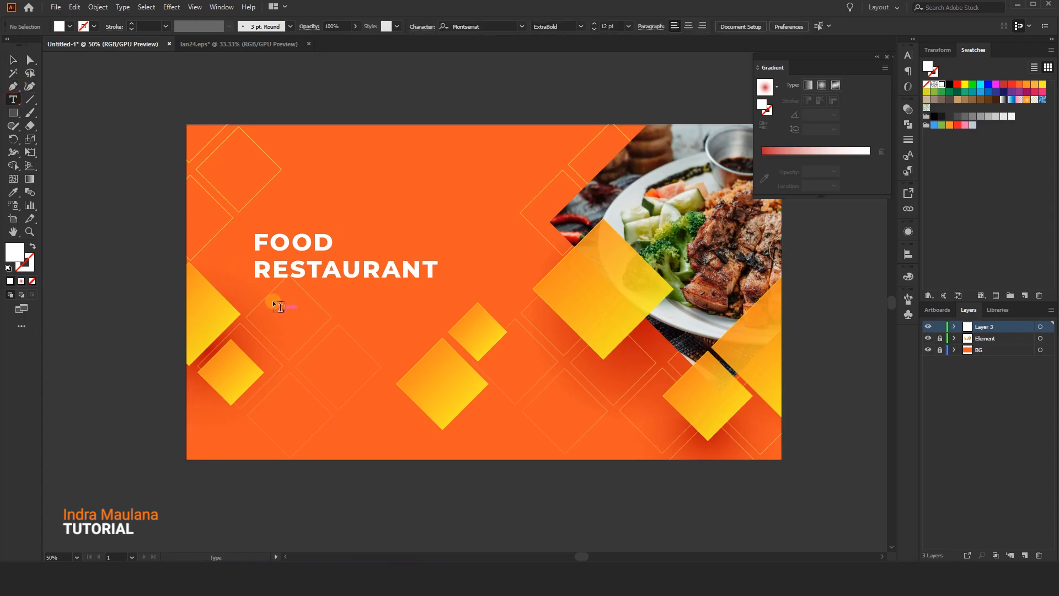
pyautogui.moveTo(300, 312); pyautogui.dragTo(478, 377)
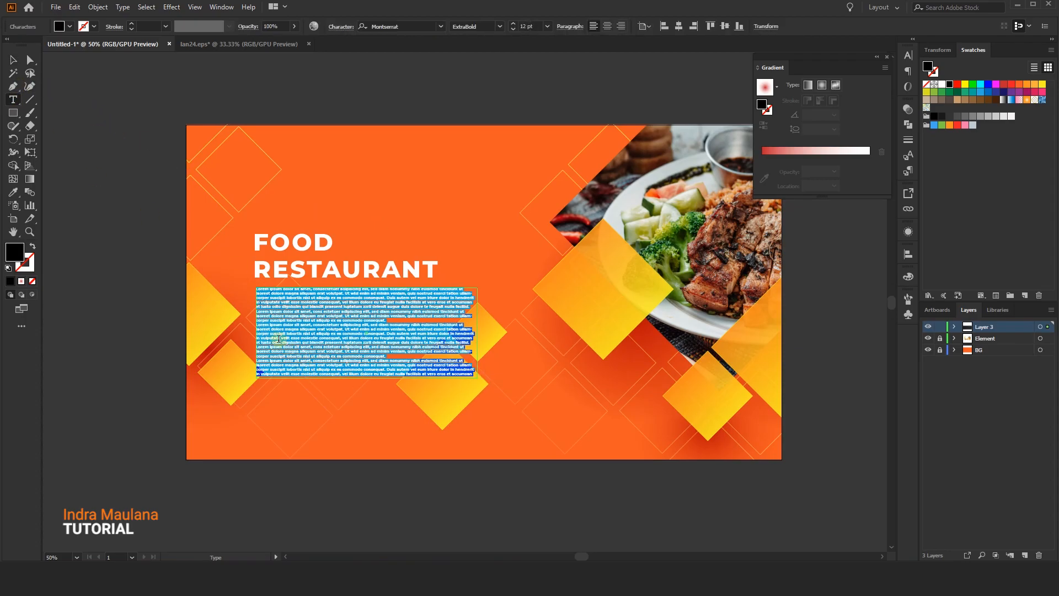
pyautogui.click(17, 60)
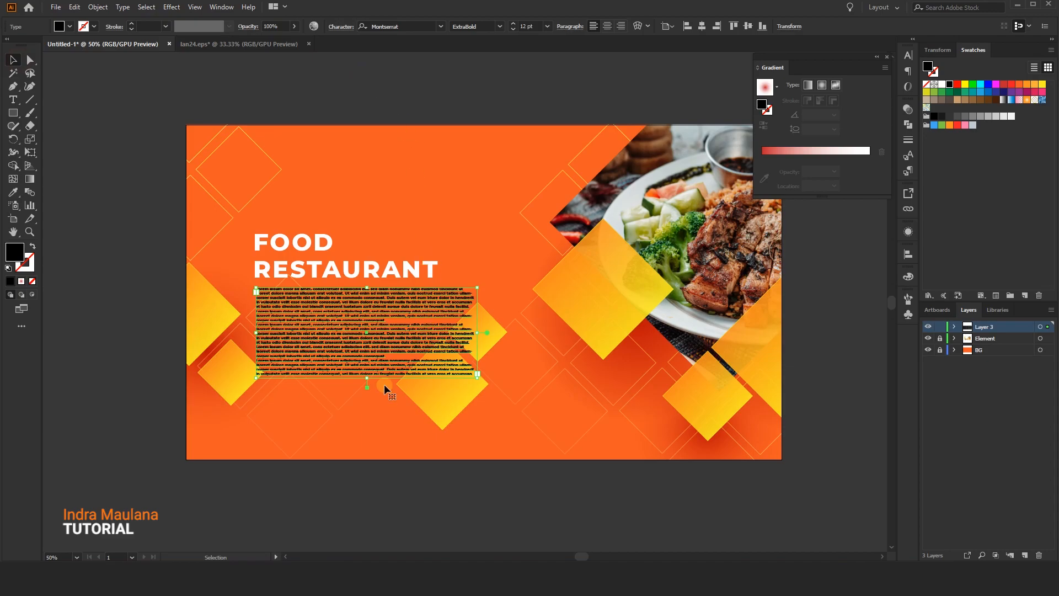
pyautogui.click(943, 84)
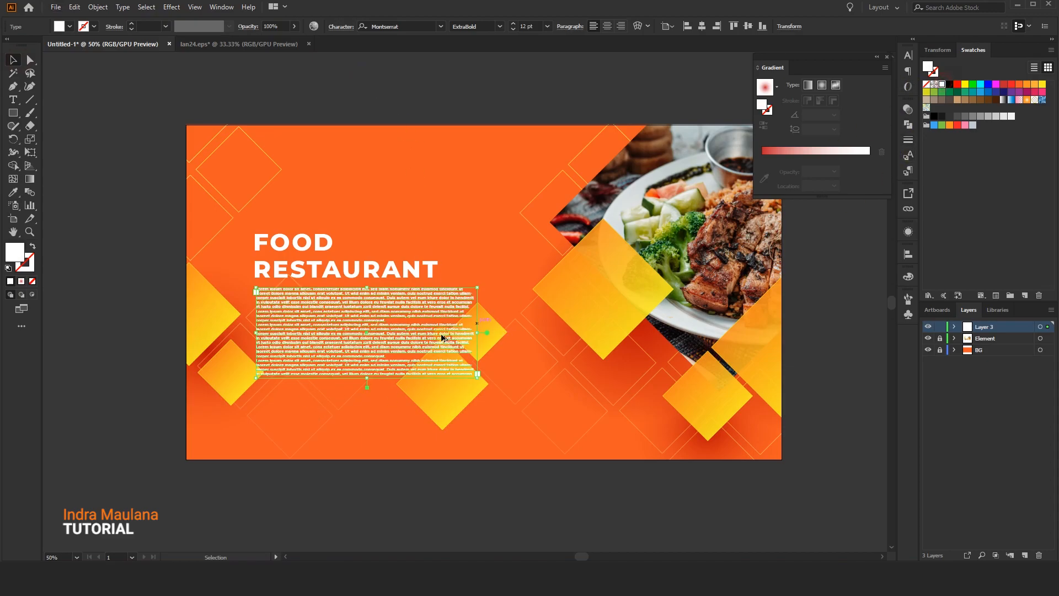
# - Set the paragraph text's font weight to Light
pyautogui.scroll(1, 429, 329)
pyautogui.moveTo(371, 294); pyautogui.dragTo(390, 297)
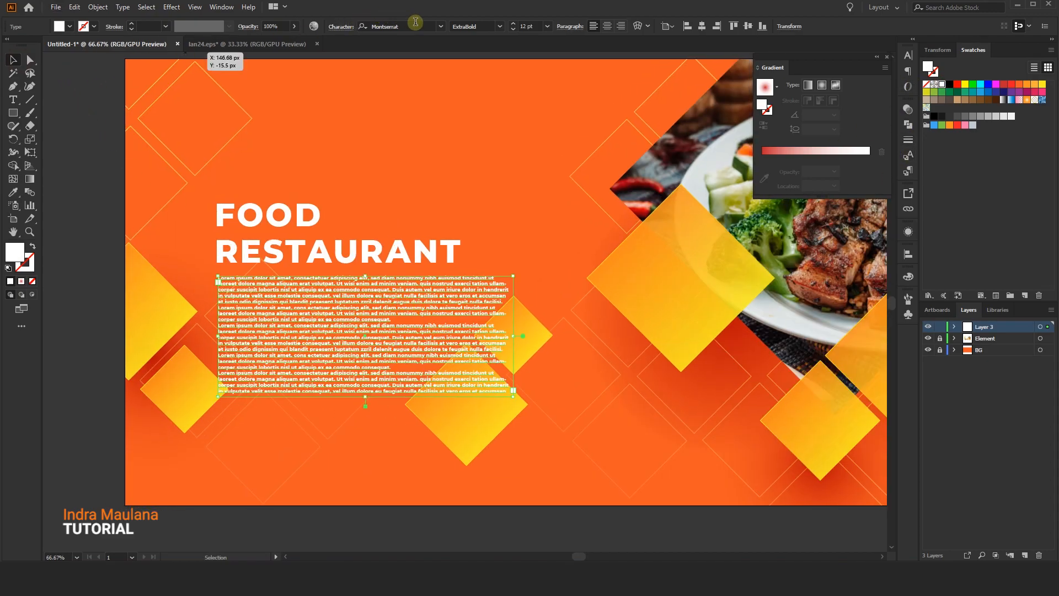
pyautogui.click(498, 27)
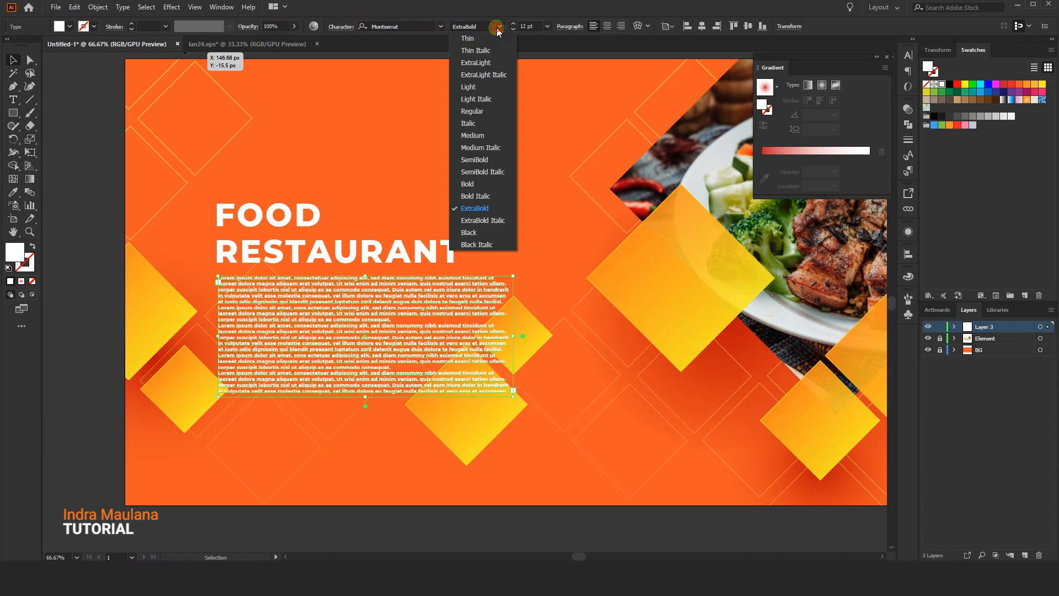
pyautogui.click(482, 88)
# - Delete all the placeholder text after the first "commodo consequat."
pyautogui.click(13, 100)
pyautogui.scroll(1, 334, 371)
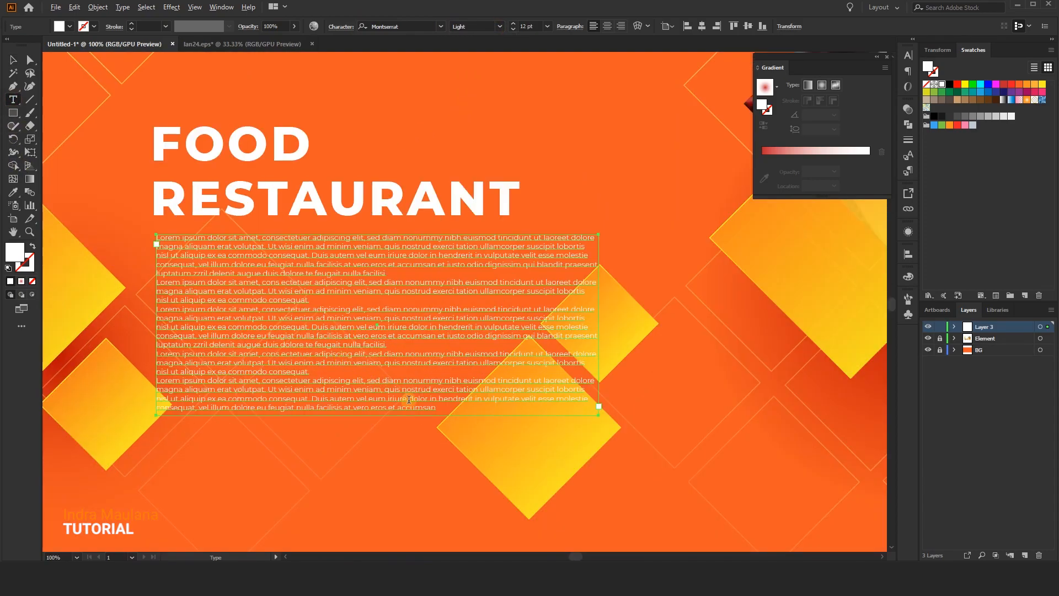
pyautogui.moveTo(440, 410); pyautogui.dragTo(310, 275)
pyautogui.hotkey('ctrl', 'z')
pyautogui.moveTo(441, 407); pyautogui.dragTo(300, 260)
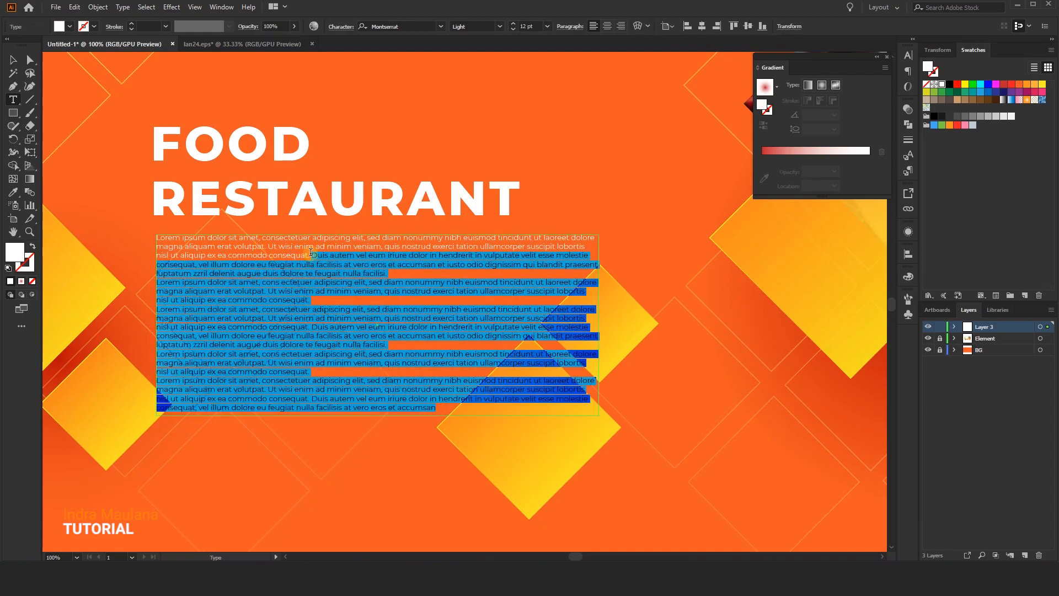
pyautogui.press('Delete')
pyautogui.press('Escape')
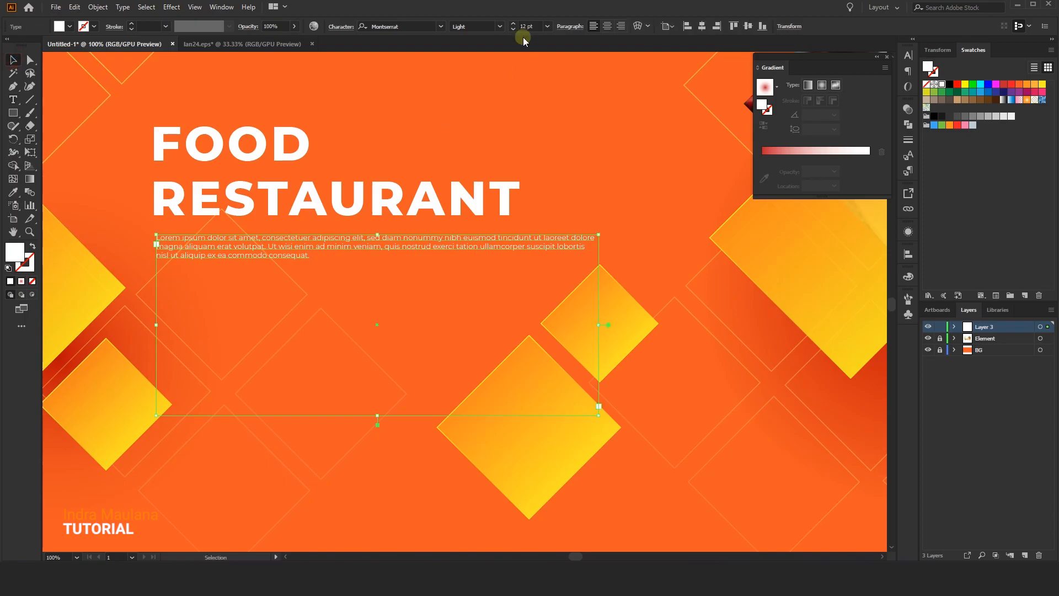
# - Set the paragraph's font weight to Regular and increase its line spacing slightly
pyautogui.click(500, 27)
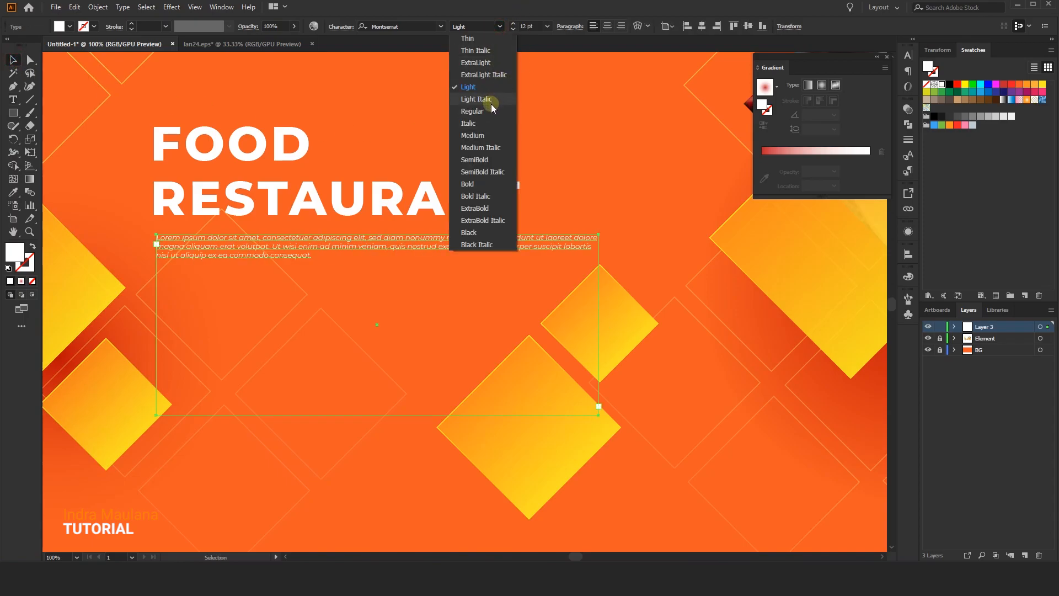
pyautogui.click(491, 107)
pyautogui.hotkey('alt', 'Down')
pyautogui.hotkey('alt', 'Down')
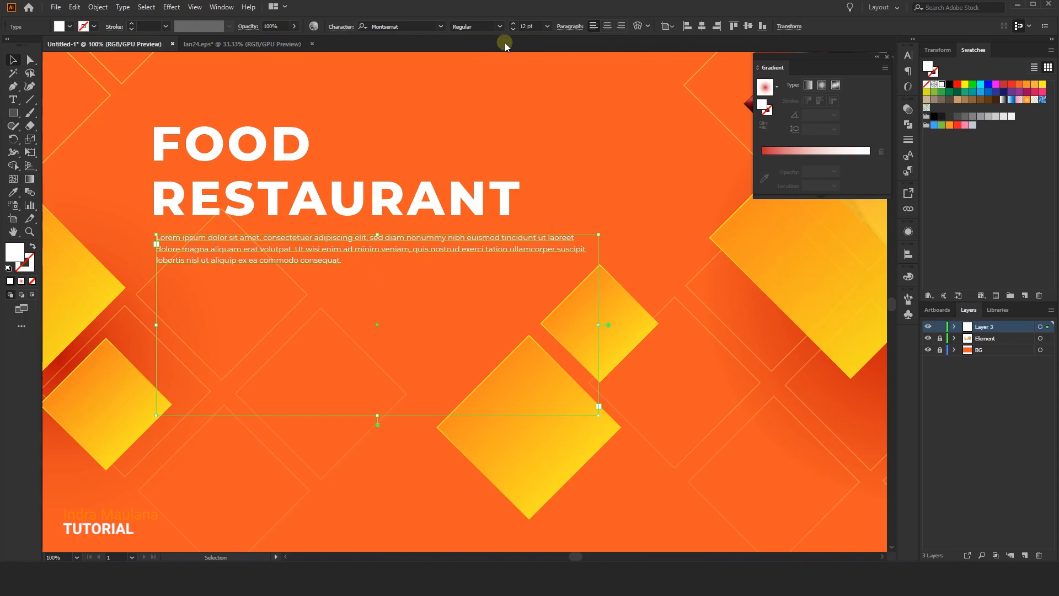
# - Enlarge the paragraph text to 24 pt and widen its line spacing until the lines no longer overlap
pyautogui.click(513, 25)
pyautogui.click(513, 24)
pyautogui.click(514, 24)
pyautogui.click(513, 24)
pyautogui.click(513, 24)
pyautogui.keyDown('alt'); pyautogui.scroll(-1, 477, 386); pyautogui.keyUp('alt')
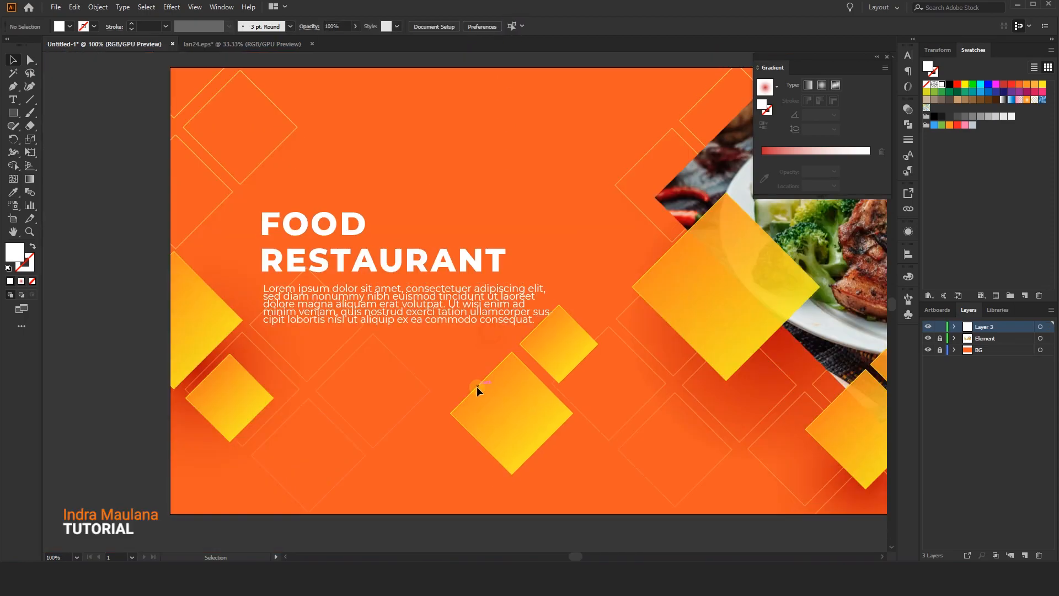
pyautogui.hotkey('alt', 'Down')
pyautogui.hotkey('alt', 'Down')
pyautogui.hotkey('alt', 'Down')
pyautogui.hotkey('alt', 'Down')
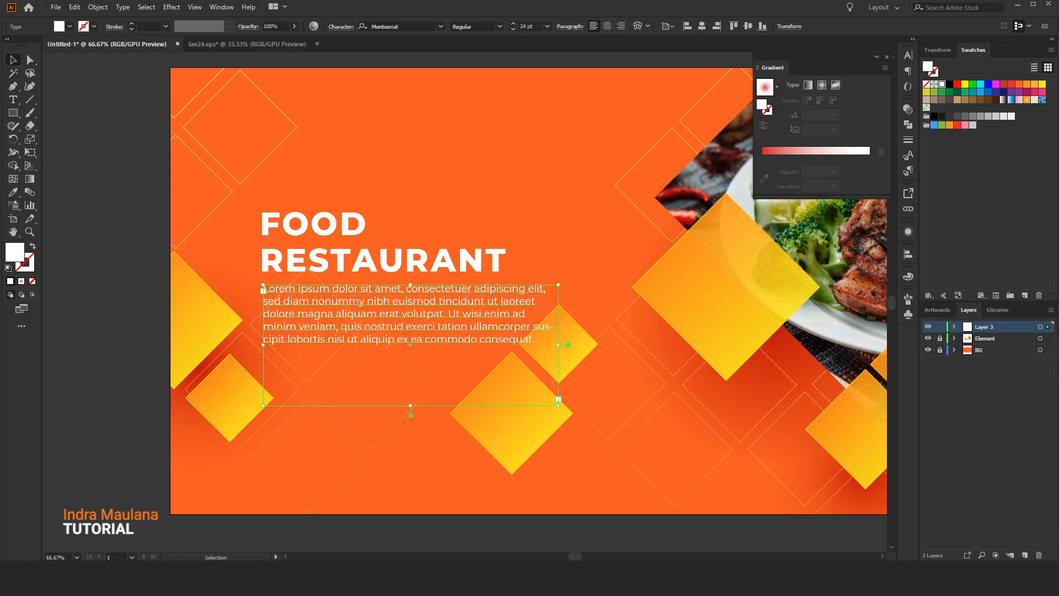
# - Reduce the paragraph text to 19 pt and shorten its frame to fit the four lines
pyautogui.click(513, 28)
pyautogui.click(513, 29)
pyautogui.click(513, 29)
pyautogui.click(513, 28)
pyautogui.click(513, 29)
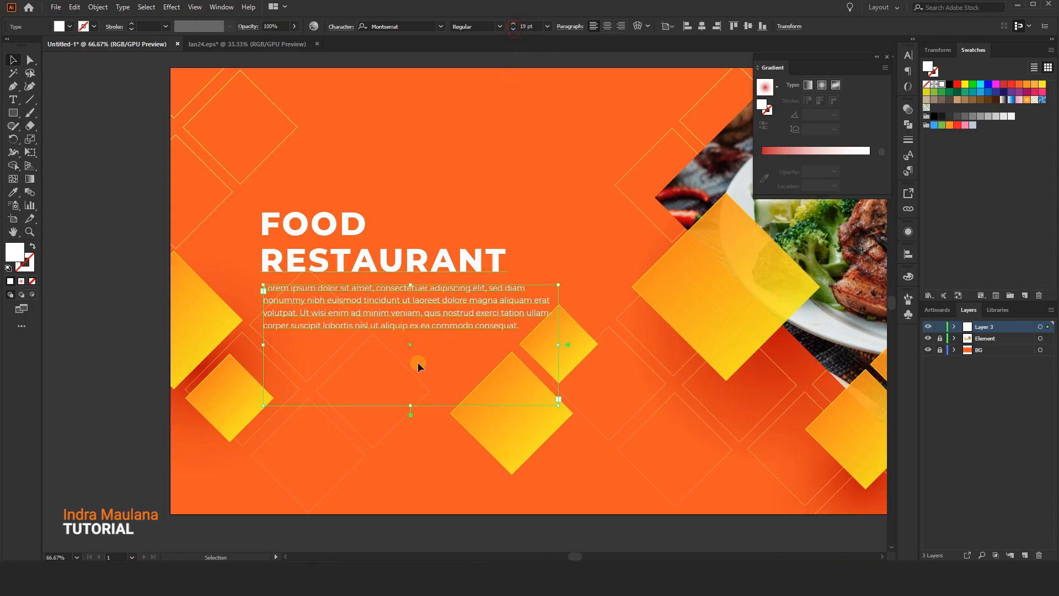
pyautogui.moveTo(409, 405); pyautogui.dragTo(408, 335)
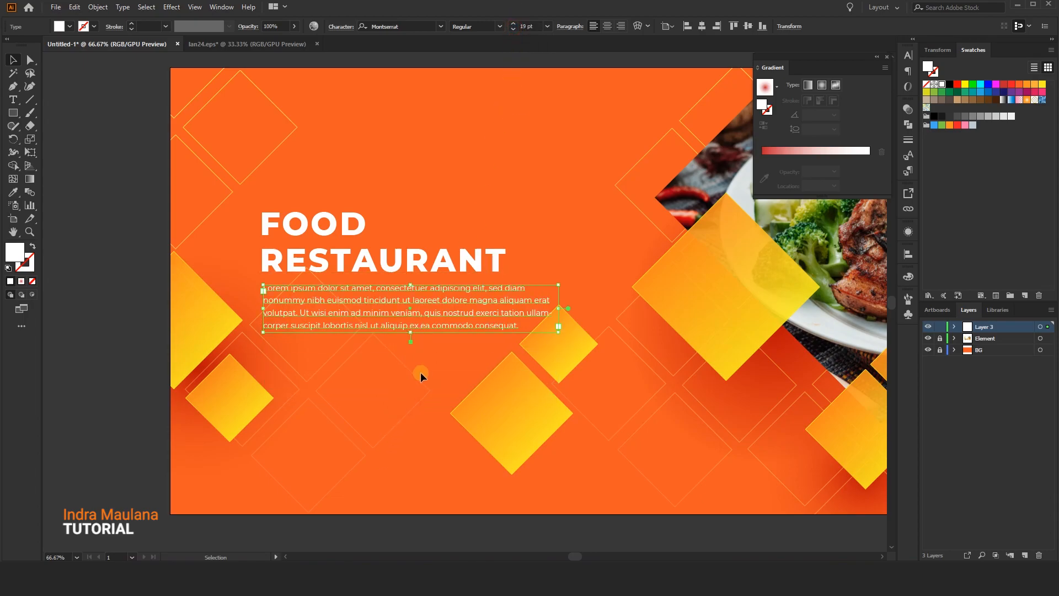
# - Delete the end of the paragraph so it finishes with "aliquam erat volutpat."
pyautogui.click(420, 372)
pyautogui.keyDown('alt'); pyautogui.scroll(-1, 415, 392); pyautogui.keyUp('alt')
pyautogui.moveTo(411, 417); pyautogui.dragTo(401, 404)
pyautogui.keyDown('alt'); pyautogui.scroll(1, 401, 404); pyautogui.keyUp('alt')
pyautogui.click(402, 311)
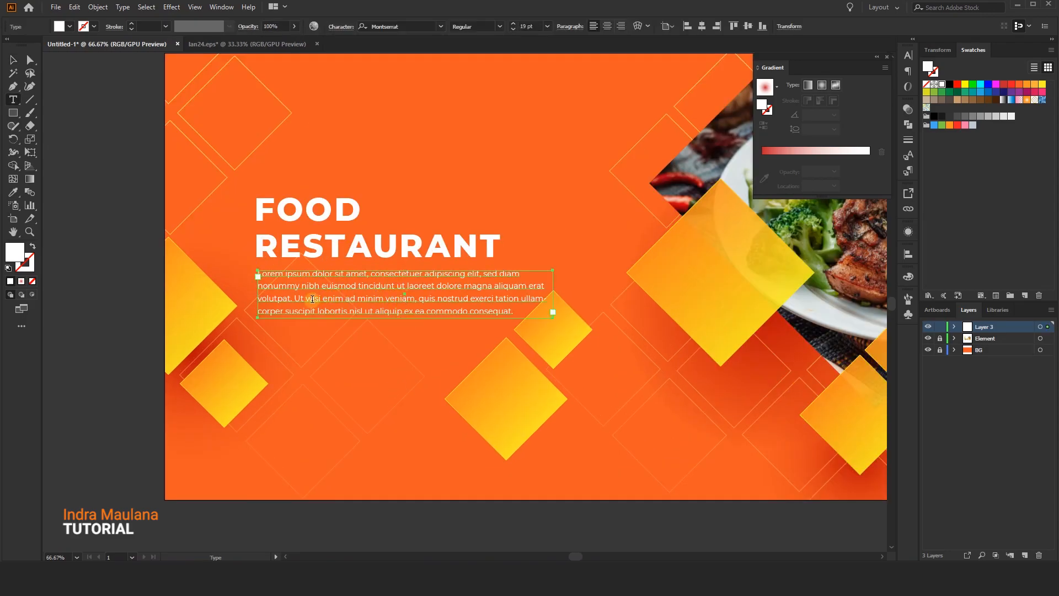
pyautogui.moveTo(289, 301); pyautogui.dragTo(568, 333)
pyautogui.press('BackSpace')
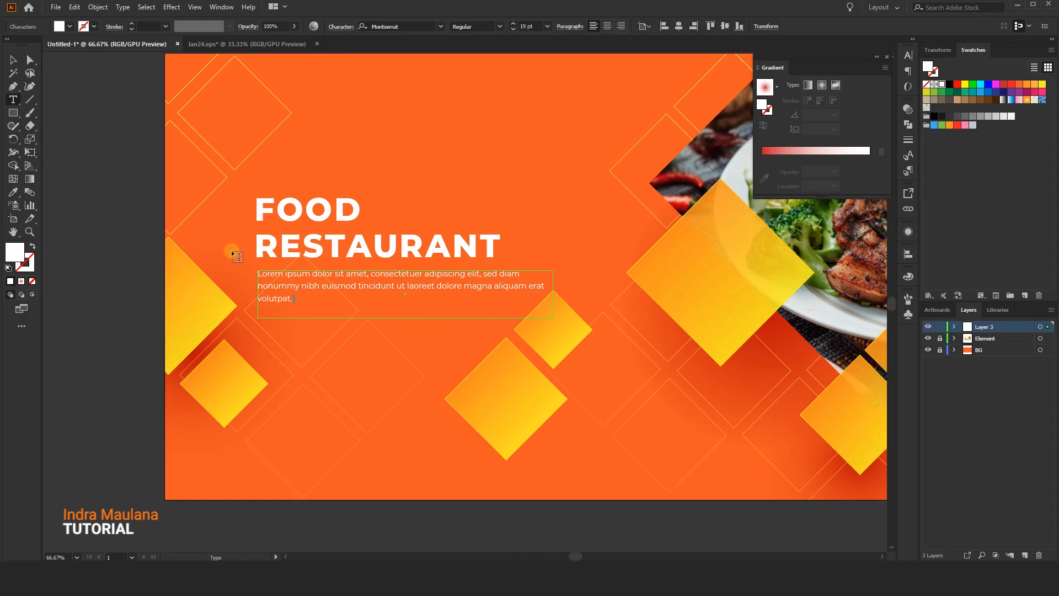
# - Narrow the paragraph frame to the width of RESTAURANT and trim its height to the three lines
pyautogui.click(14, 63)
pyautogui.moveTo(553, 294); pyautogui.dragTo(498, 301)
pyautogui.moveTo(375, 320); pyautogui.dragTo(375, 314)
pyautogui.click(387, 370)
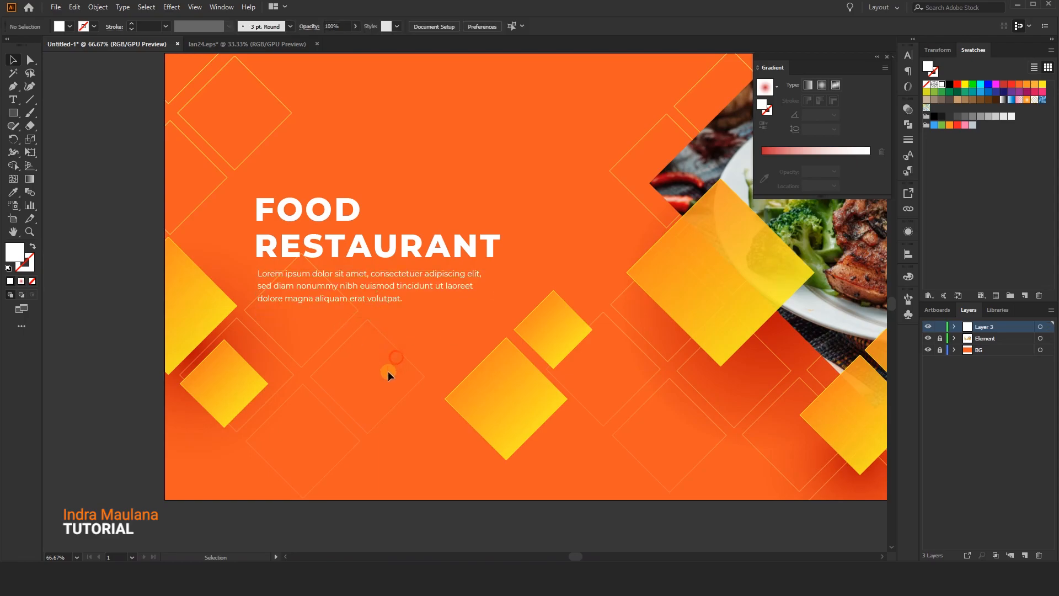
# - Nudge the paragraph down from the title and loosen its line spacing
pyautogui.scroll(1, 388, 371)
pyautogui.click(383, 347)
pyautogui.hotkey('shift', 'Down')
pyautogui.hotkey('alt', 'Down')
pyautogui.hotkey('alt', 'Down')
pyautogui.hotkey('alt', 'Down')
pyautogui.hotkey('alt', 'Down')
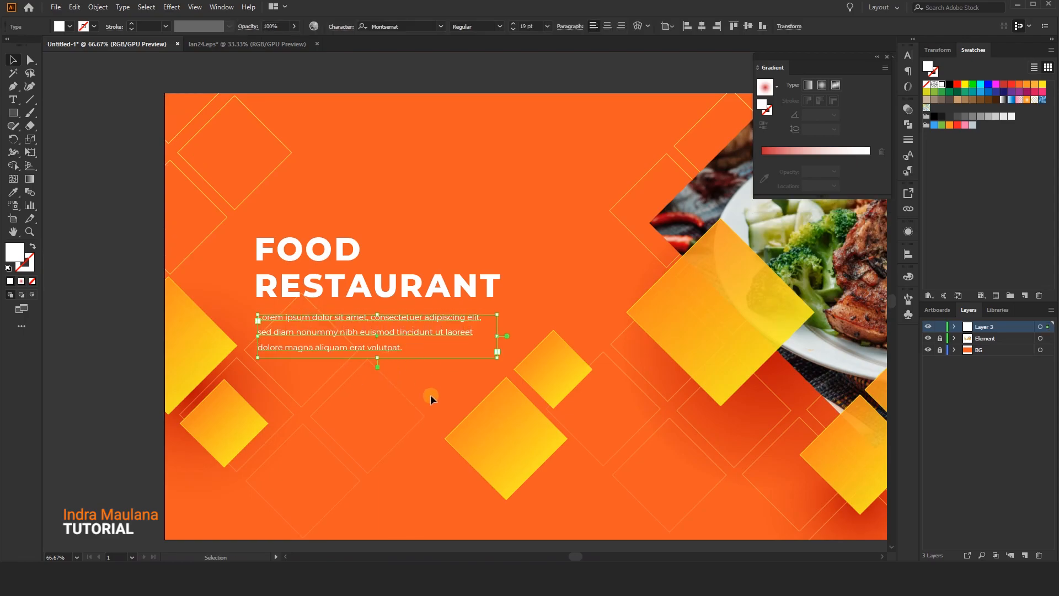
pyautogui.click(431, 399)
# - Select the title and paragraph together and nudge them slightly down on the artboard
pyautogui.moveTo(439, 420); pyautogui.dragTo(412, 354)
pyautogui.hotkey('ctrl', '-')
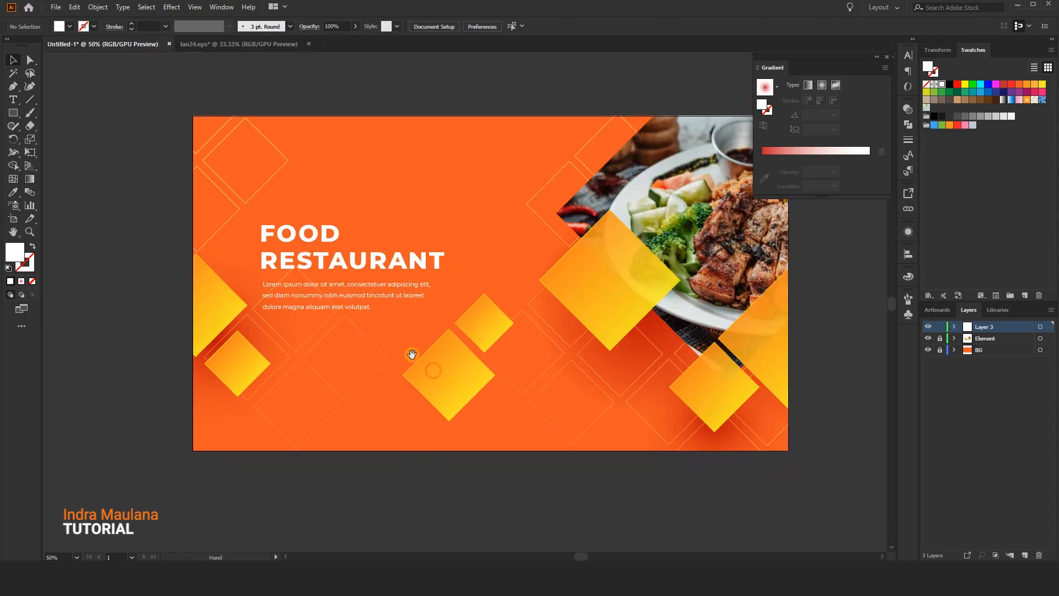
pyautogui.moveTo(269, 217); pyautogui.dragTo(450, 246)
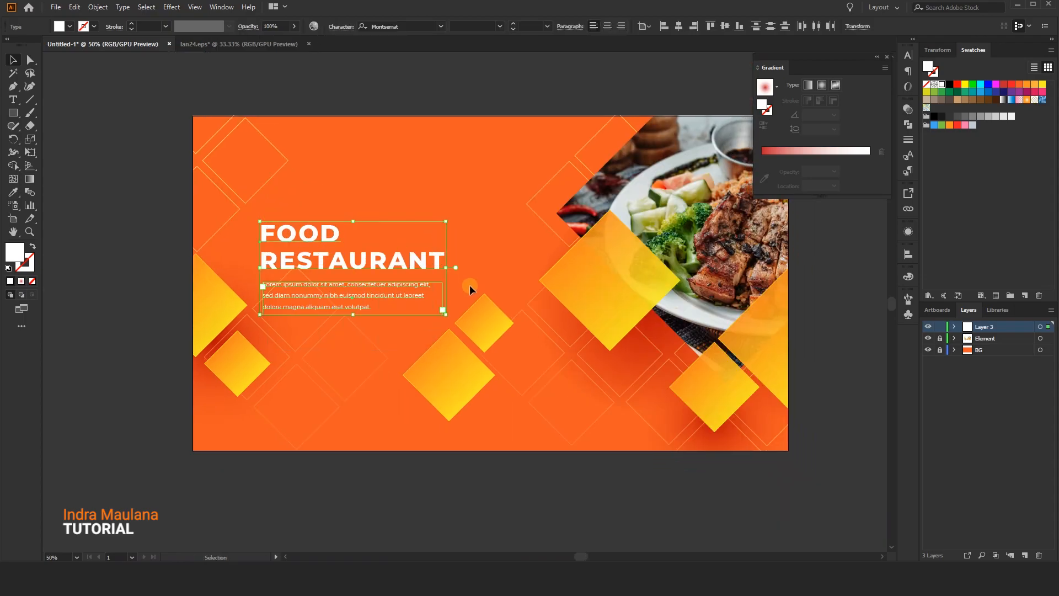
pyautogui.scroll(-1, 469, 285)
pyautogui.click(469, 320)
pyautogui.hotkey('ctrl', '-')
pyautogui.scroll(1, 367, 299)
pyautogui.moveTo(395, 319); pyautogui.dragTo(322, 217)
pyautogui.click(363, 186)
# - Draw a small white horizontal rectangle below the paragraph as a button shape
pyautogui.moveTo(399, 189); pyautogui.dragTo(385, 180)
pyautogui.scroll(-1, 408, 289)
pyautogui.moveTo(406, 333); pyautogui.dragTo(408, 360)
pyautogui.click(14, 99)
pyautogui.scroll(1, 296, 365)
pyautogui.moveTo(296, 366); pyautogui.dragTo(312, 359)
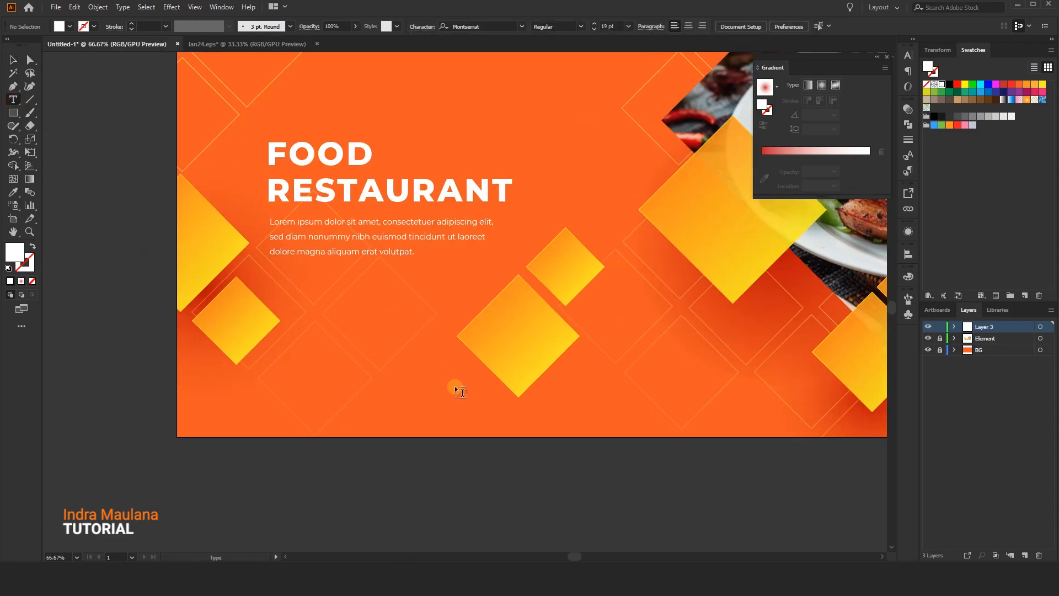
pyautogui.click(18, 115)
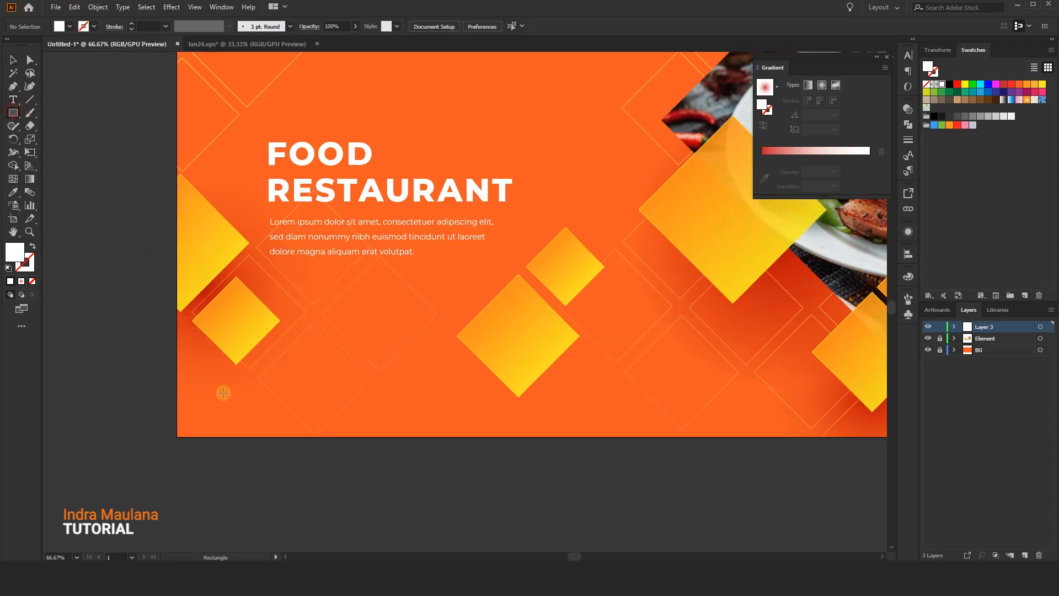
pyautogui.scroll(1, 220, 392)
pyautogui.moveTo(316, 368); pyautogui.dragTo(424, 396)
pyautogui.click(14, 63)
pyautogui.click(380, 259)
# - Add the text ORDER NOW just above the white button rectangle
pyautogui.scroll(1, 381, 417)
pyautogui.click(14, 100)
pyautogui.click(336, 299)
pyautogui.write('orde')
pyautogui.press('BackSpace')
pyautogui.press('BackSpace')
pyautogui.press('BackSpace')
pyautogui.press('BackSpace')
pyautogui.write('ORDER NOW')
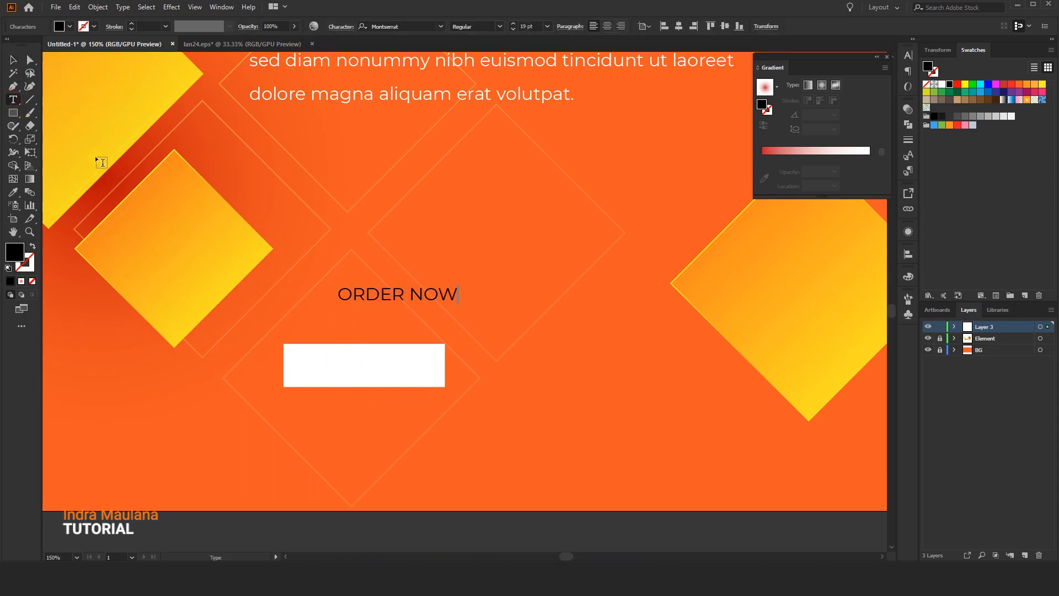
pyautogui.click(13, 60)
pyautogui.click(122, 7)
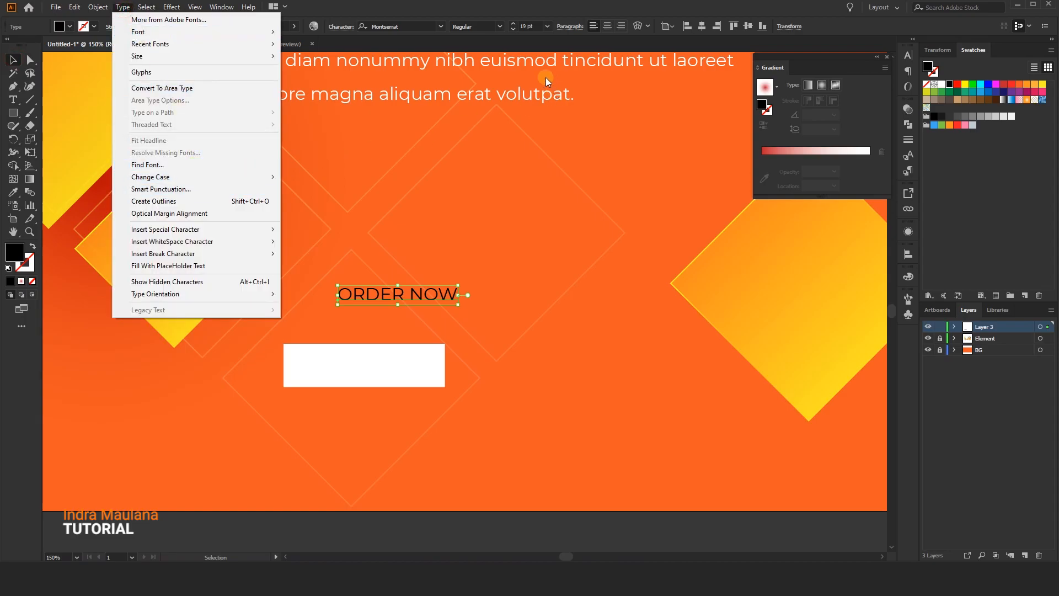
# - Set the ORDER NOW text to the Black font weight and fill it with orange
pyautogui.click(538, 97)
pyautogui.click(499, 27)
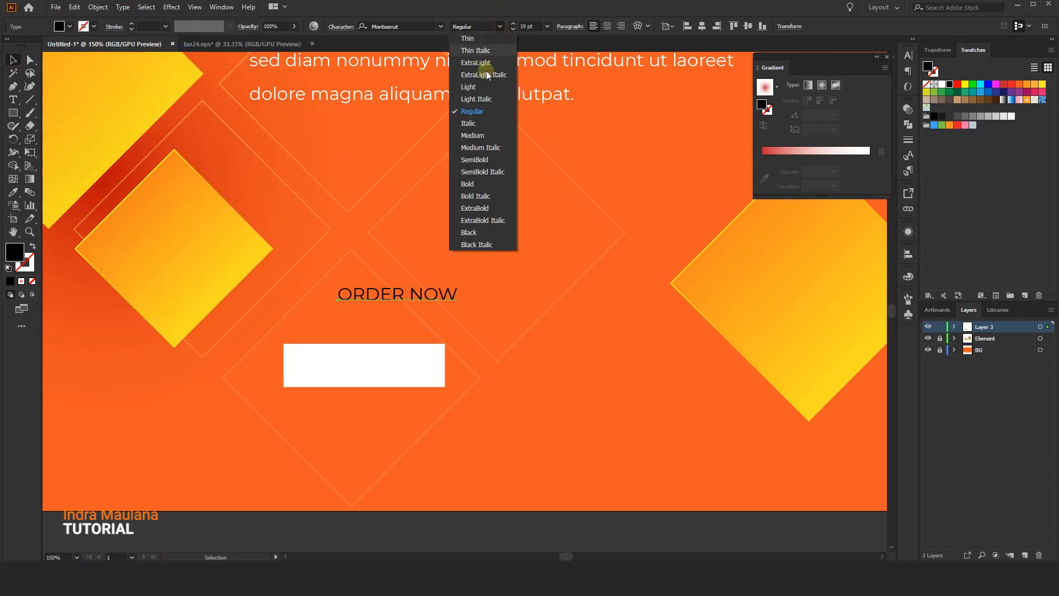
pyautogui.click(475, 185)
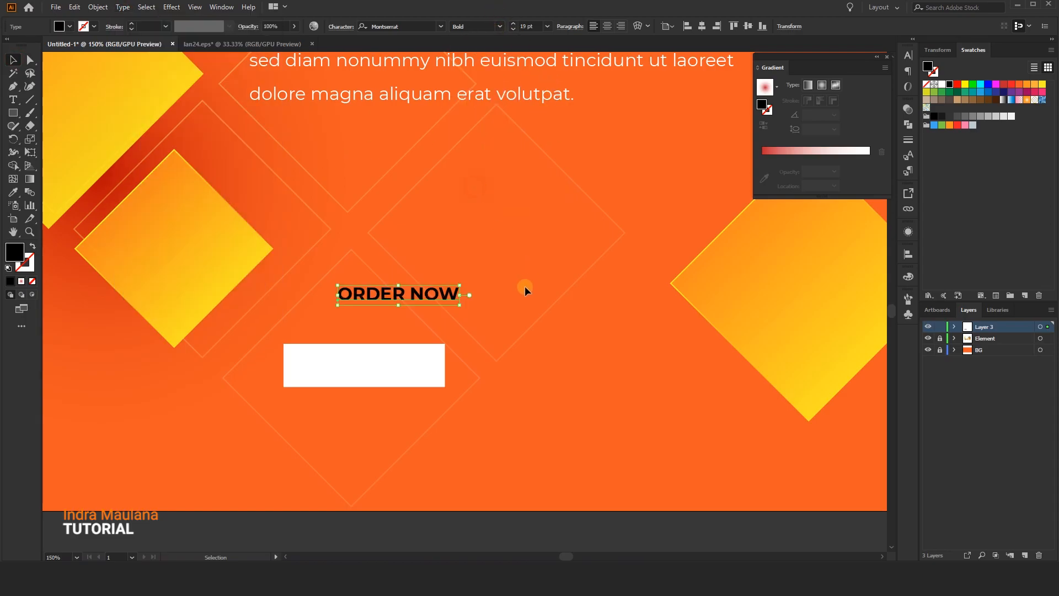
pyautogui.click(491, 27)
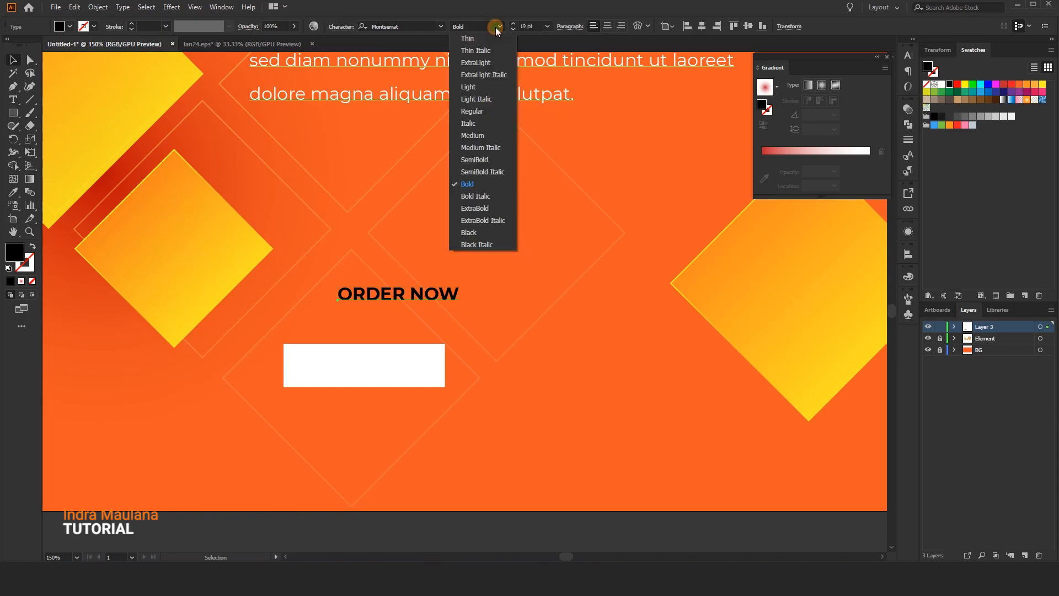
pyautogui.click(479, 232)
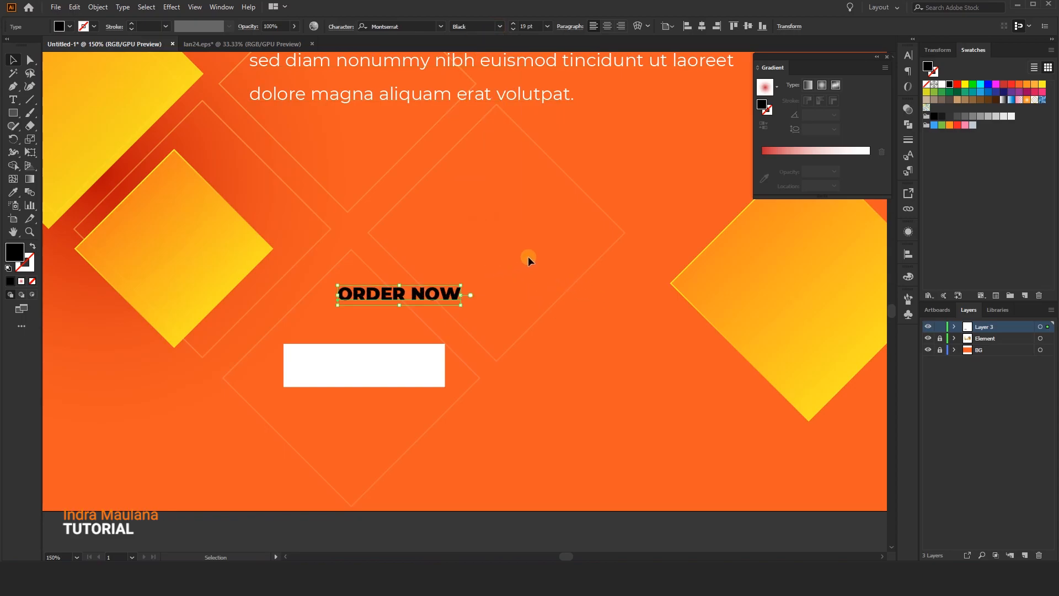
pyautogui.click(1036, 85)
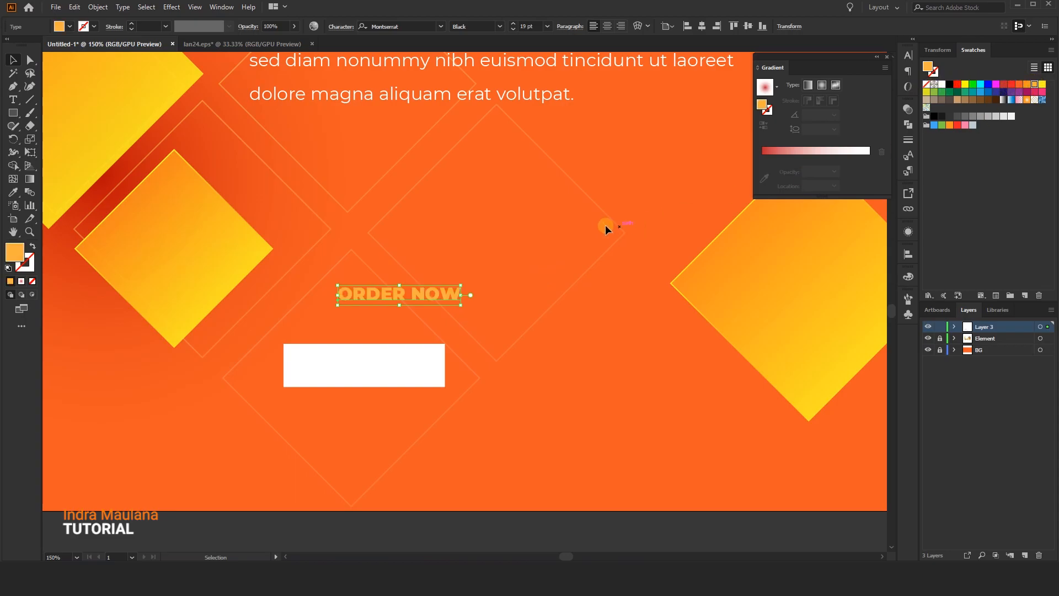
pyautogui.click(530, 265)
# - Move ORDER NOW onto the white rectangle, centre its paragraph alignment, and horizontally centre the rectangle and text using Align to Key Object
pyautogui.moveTo(399, 301); pyautogui.dragTo(371, 367)
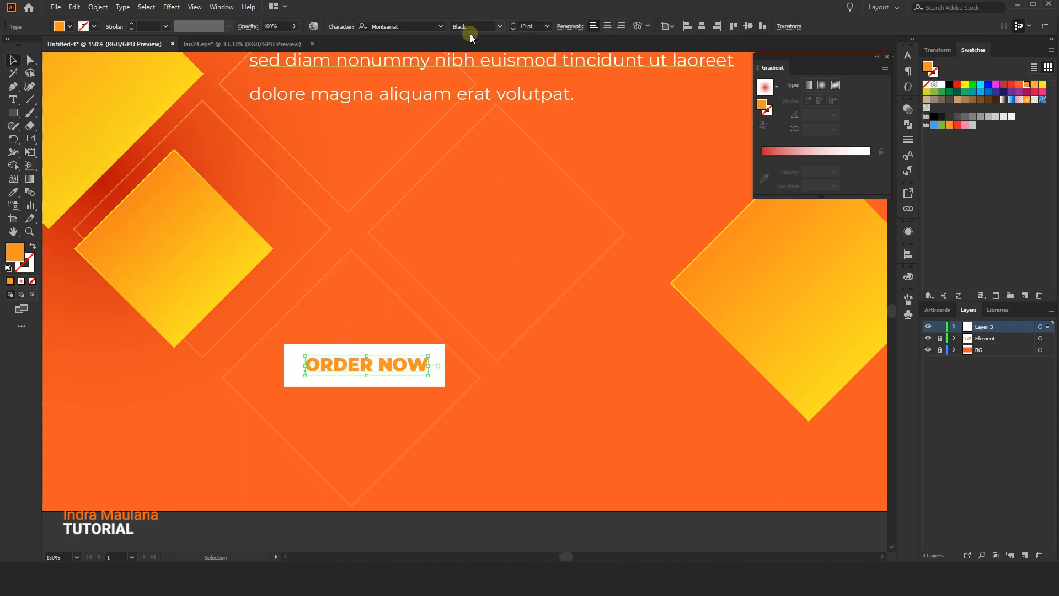
pyautogui.click(608, 26)
pyautogui.moveTo(317, 326); pyautogui.dragTo(382, 385)
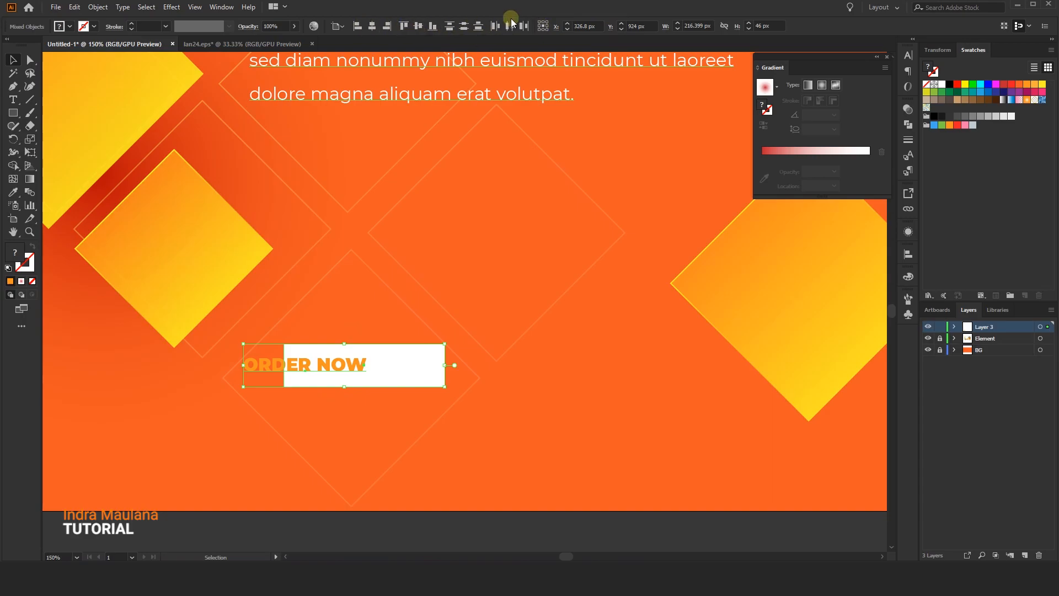
pyautogui.click(337, 26)
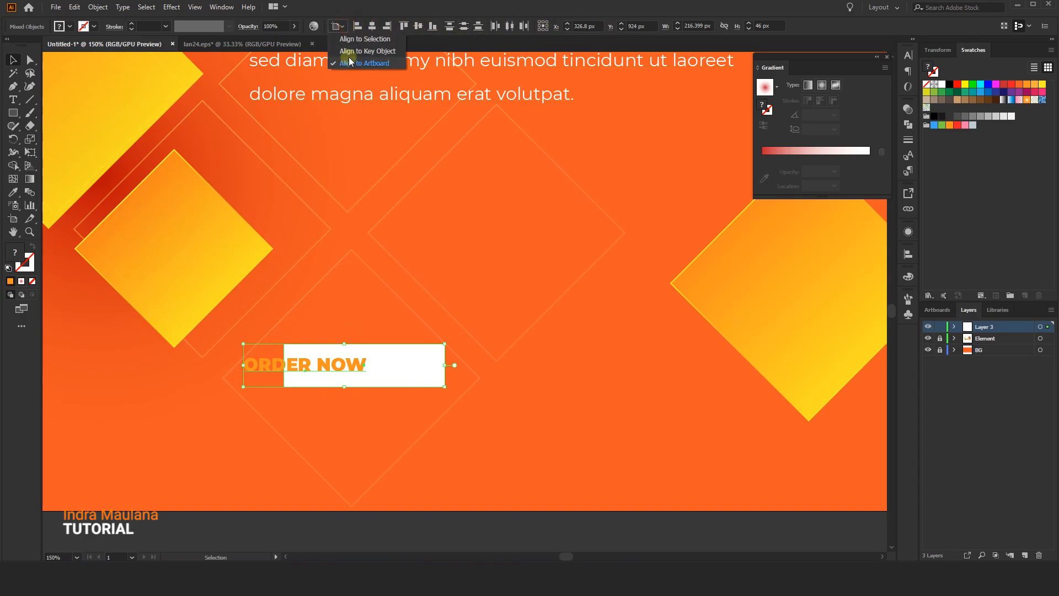
pyautogui.click(353, 52)
pyautogui.click(372, 26)
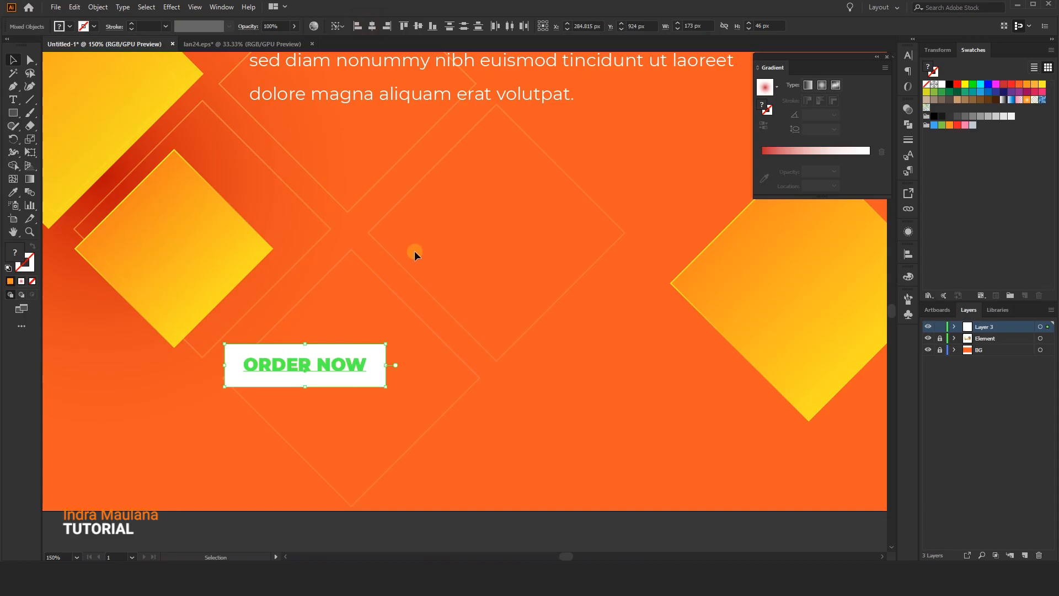
pyautogui.click(370, 246)
# - Group the white rectangle with the ORDER NOW text and move the group slightly right, closer to the paragraph's left edge
pyautogui.moveTo(374, 273); pyautogui.dragTo(398, 281)
pyautogui.scroll(-1, 495, 420)
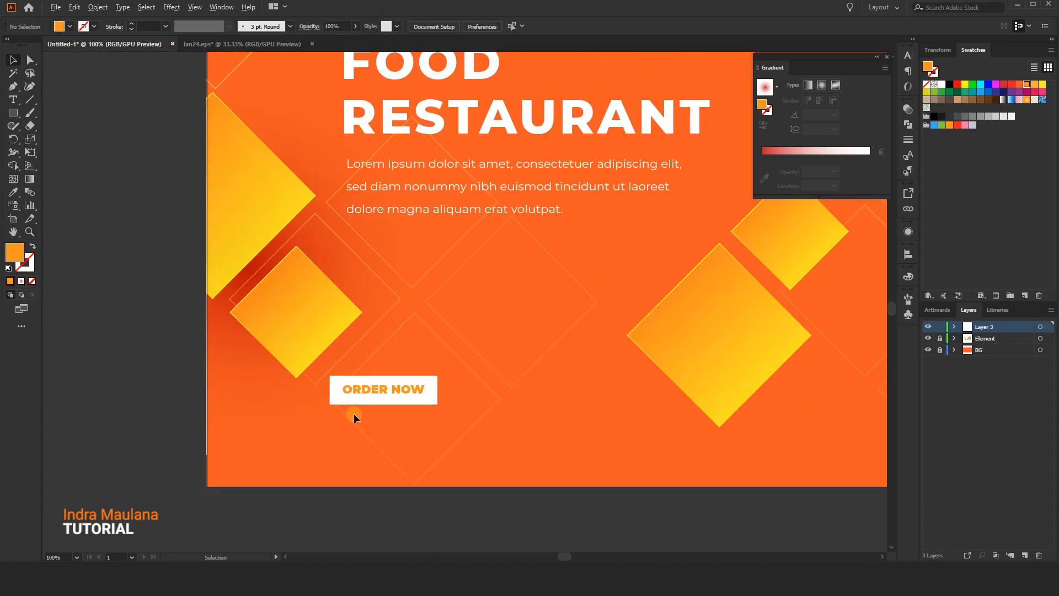
pyautogui.scroll(2, 354, 412)
pyautogui.click(415, 372)
pyautogui.moveTo(490, 362); pyautogui.dragTo(492, 393)
pyautogui.click(587, 390)
pyautogui.scroll(-1, 559, 421)
pyautogui.rightClick(491, 392)
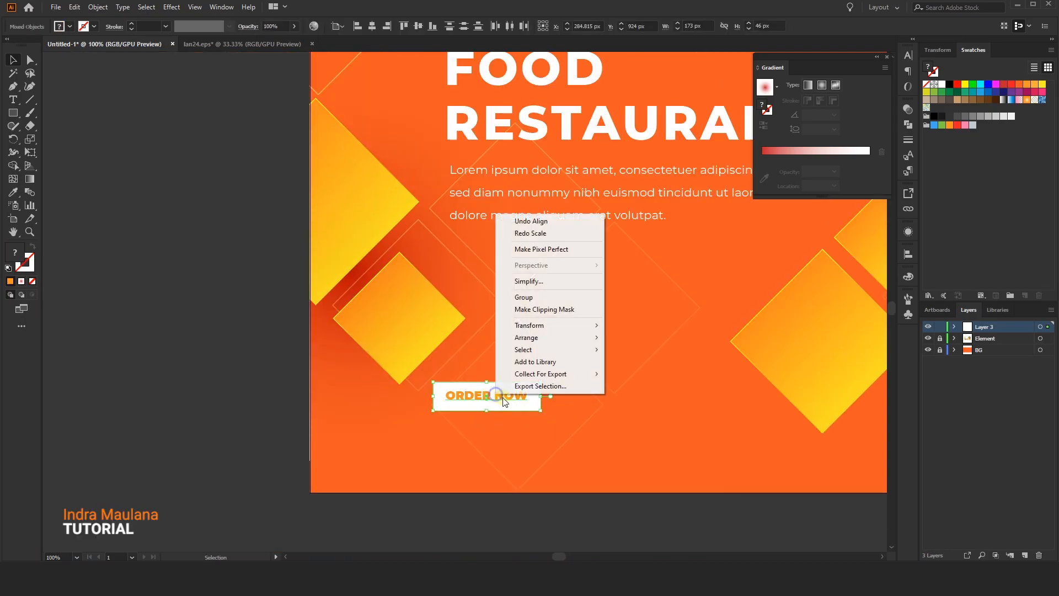
pyautogui.click(538, 297)
pyautogui.click(592, 334)
pyautogui.moveTo(505, 385); pyautogui.dragTo(548, 379)
pyautogui.click(577, 345)
pyautogui.moveTo(564, 426); pyautogui.dragTo(504, 378)
pyautogui.scroll(1, 554, 408)
pyautogui.scroll(1, 546, 442)
pyautogui.click(21, 106)
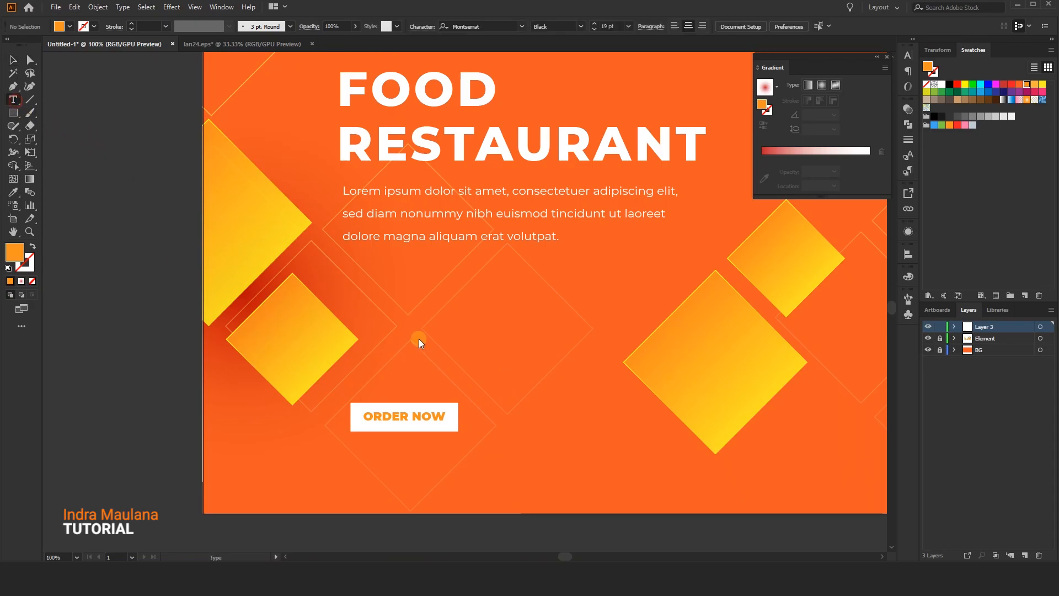
pyautogui.scroll(-1, 386, 397)
pyautogui.write('WWW.WEBSITENAME.COM')
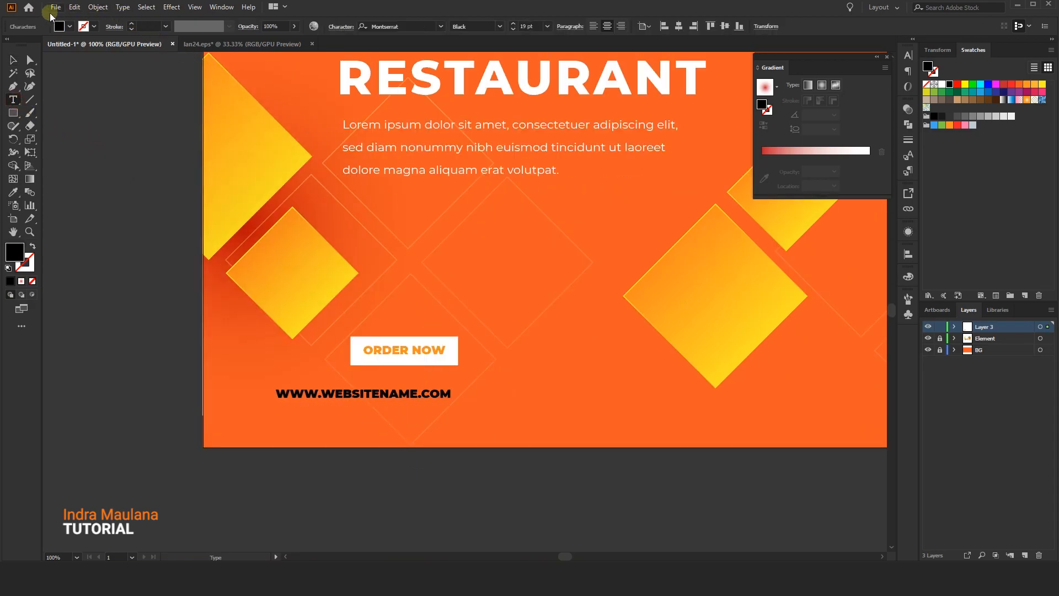
pyautogui.click(13, 60)
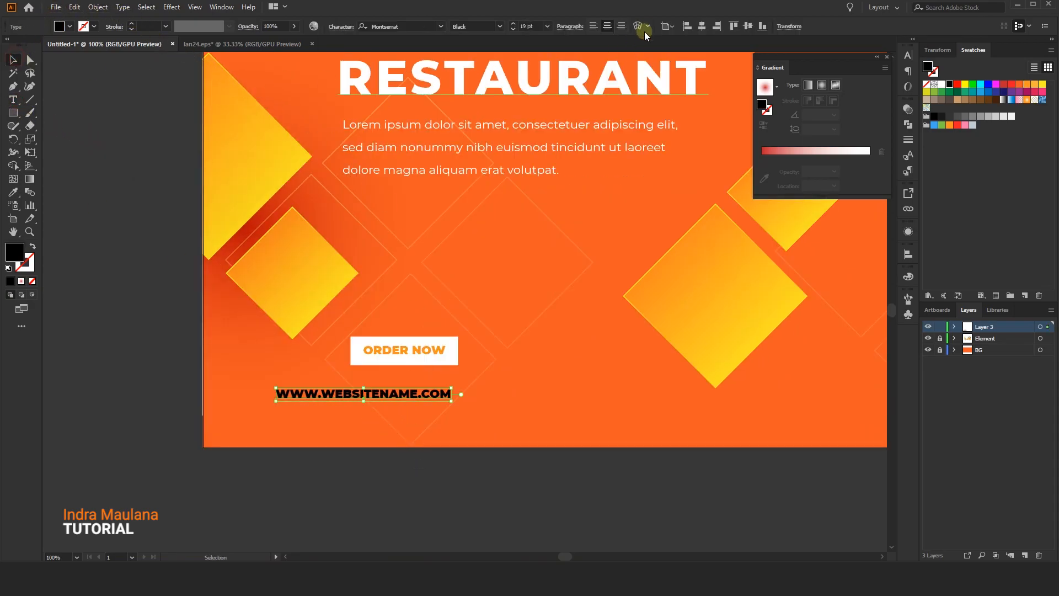
pyautogui.click(595, 25)
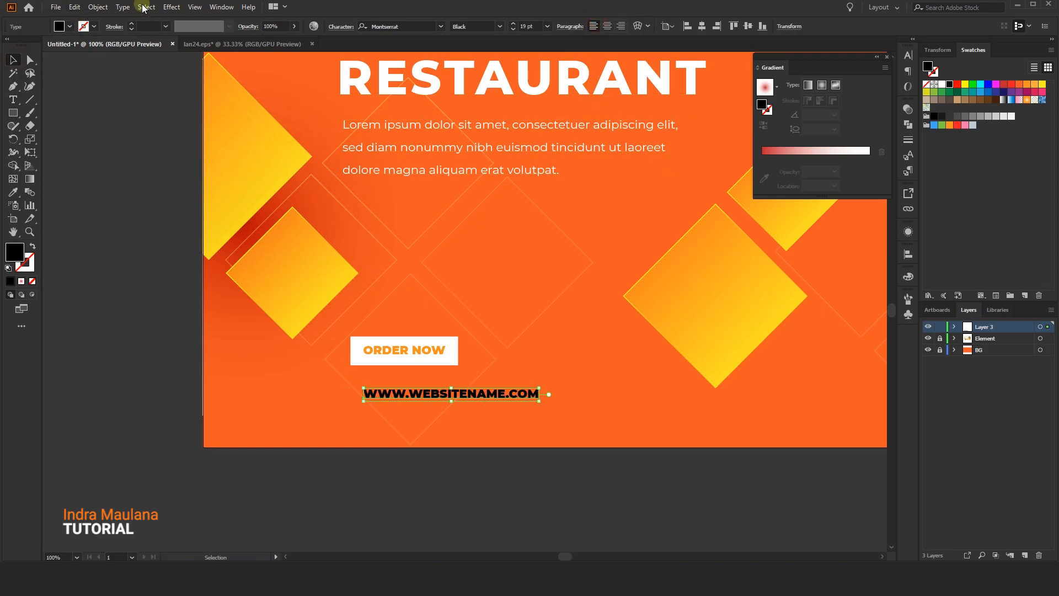
# - Change the website text to Title Case and fill it with white
pyautogui.click(119, 9)
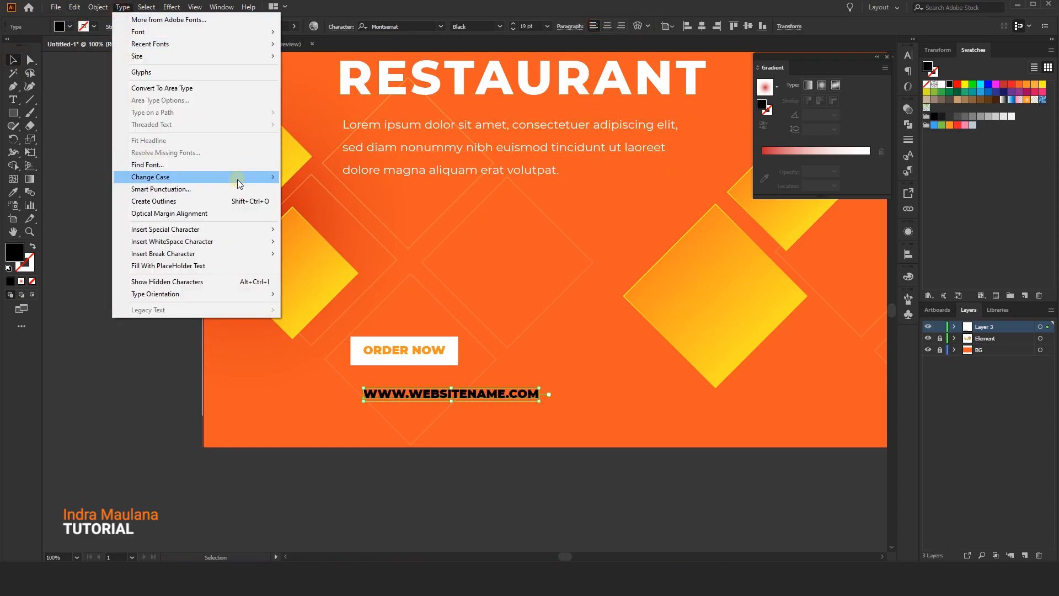
pyautogui.moveTo(237, 178)
pyautogui.click(341, 202)
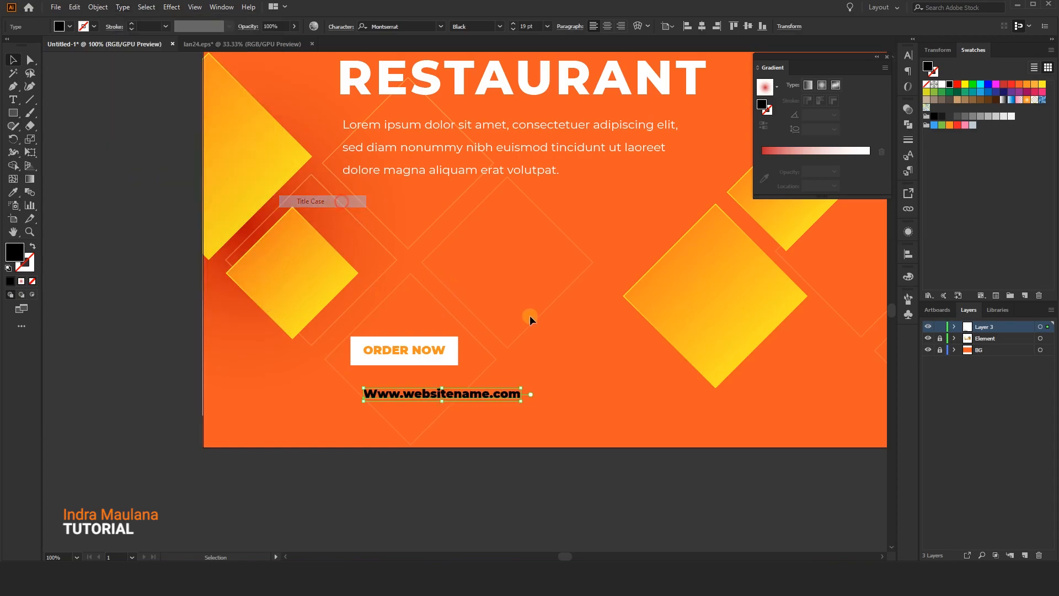
pyautogui.click(535, 410)
pyautogui.click(486, 398)
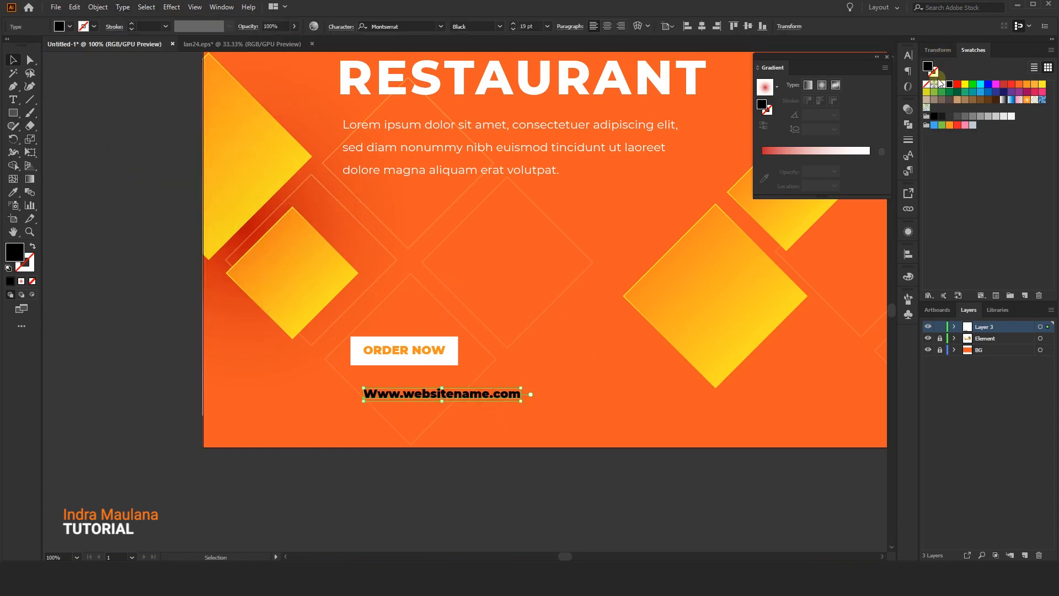
pyautogui.click(942, 84)
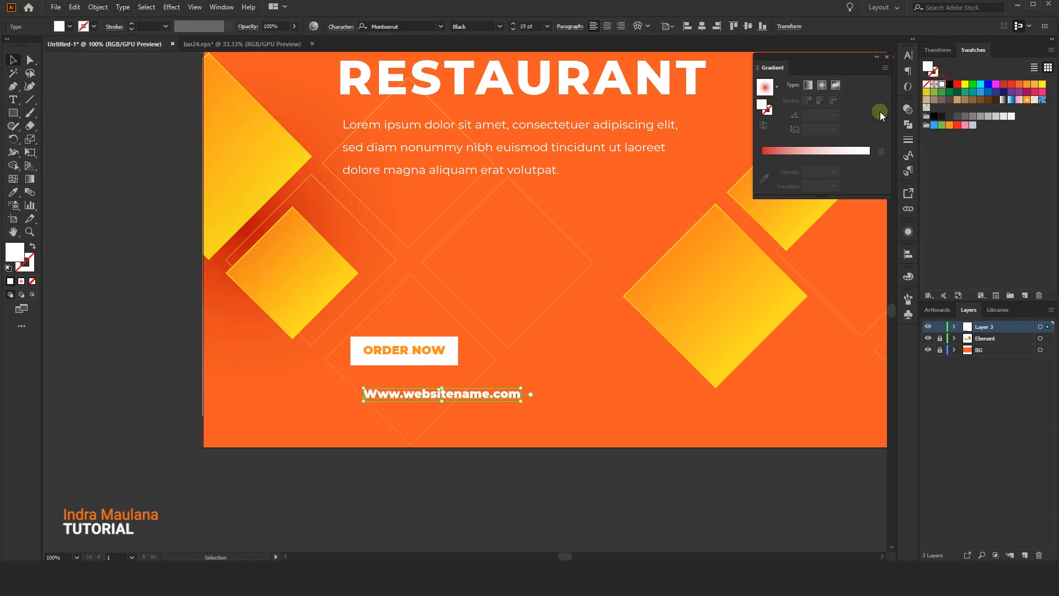
# - Line the website text up with the button's left edge, loosen its letter spacing and give it a lighter font weight than Black
pyautogui.click(510, 383)
pyautogui.moveTo(492, 395)
pyautogui.mouseDown()
pyautogui.moveTo(481, 396)
pyautogui.moveTo(505, 378)
pyautogui.moveTo(476, 387)
pyautogui.mouseUp()
pyautogui.click(537, 335)
pyautogui.click(499, 26)
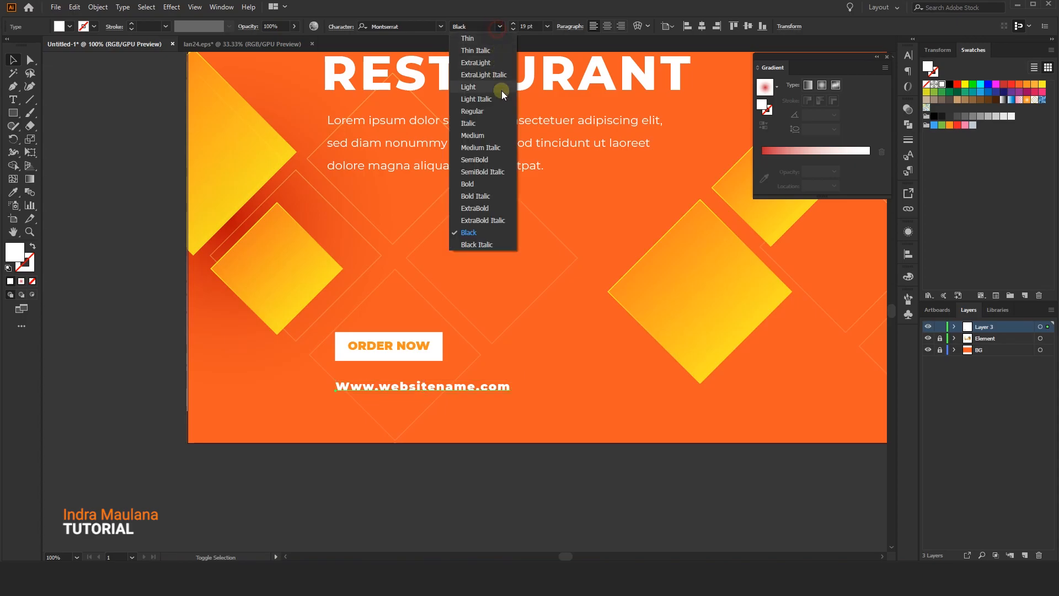
pyautogui.click(480, 169)
pyautogui.click(528, 311)
pyautogui.moveTo(542, 331); pyautogui.dragTo(519, 359)
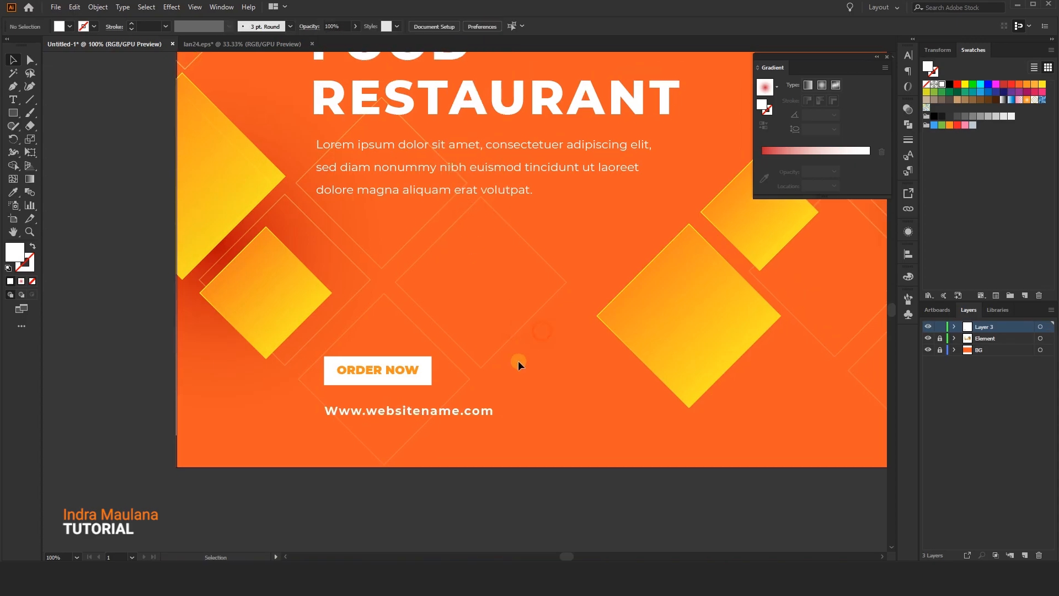
# - Enlarge the website text and nudge it slightly farther down from the button
pyautogui.keyDown('alt'); pyautogui.scroll(-1, 519, 359); pyautogui.keyUp('alt')
pyautogui.scroll(1, 510, 408)
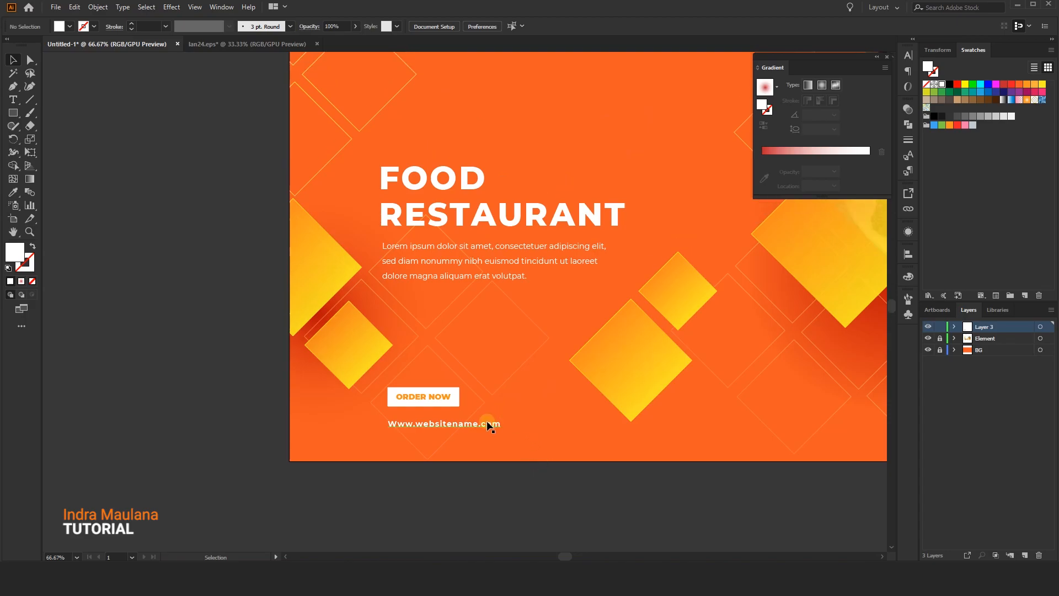
pyautogui.click(472, 417)
pyautogui.moveTo(499, 431); pyautogui.dragTo(553, 443)
pyautogui.click(568, 443)
pyautogui.hscroll(1, 586, 442)
pyautogui.scroll(1, 554, 436)
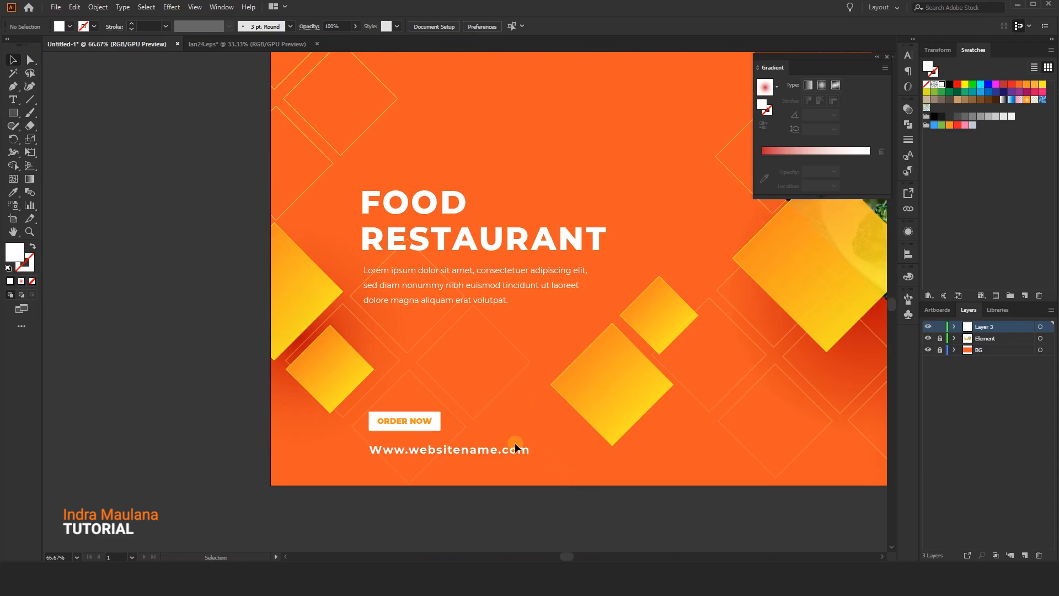
pyautogui.click(507, 452)
pyautogui.hotkey('shift', 'Down')
pyautogui.click(475, 394)
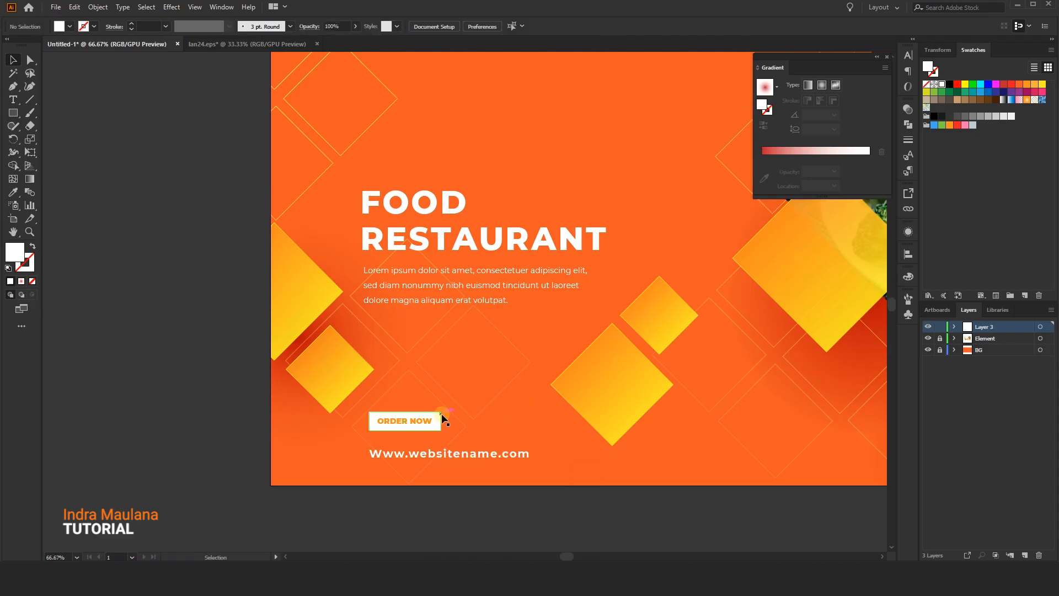
# - Draw a wide ellipse about 346 by 132 px over the ORDER NOW button for its shadow
pyautogui.click(440, 414)
pyautogui.scroll(2, 423, 442)
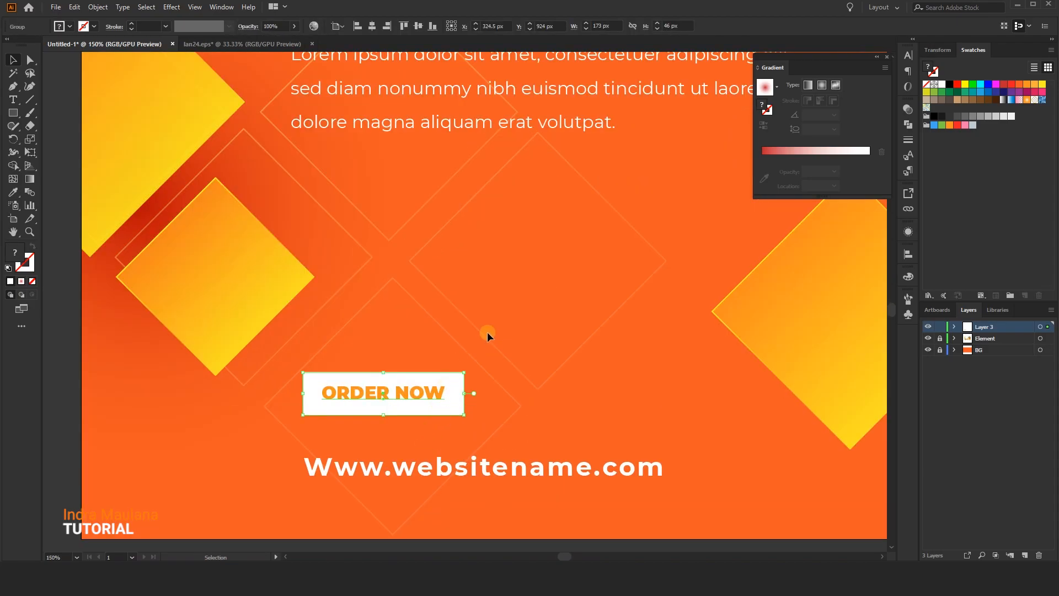
pyautogui.click(485, 334)
pyautogui.rightClick(19, 116)
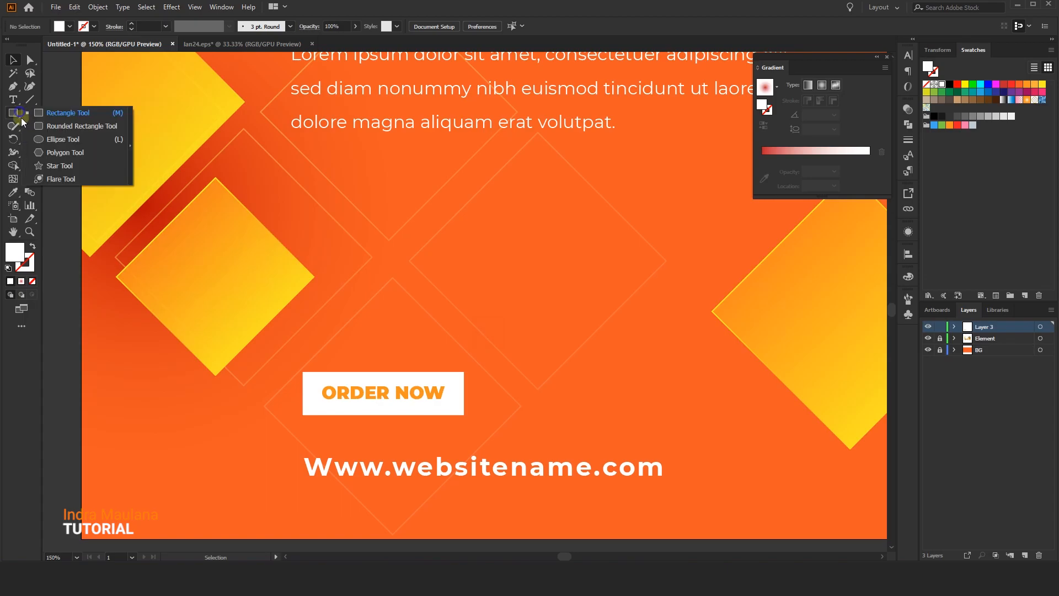
pyautogui.click(57, 139)
pyautogui.moveTo(371, 392); pyautogui.dragTo(533, 456)
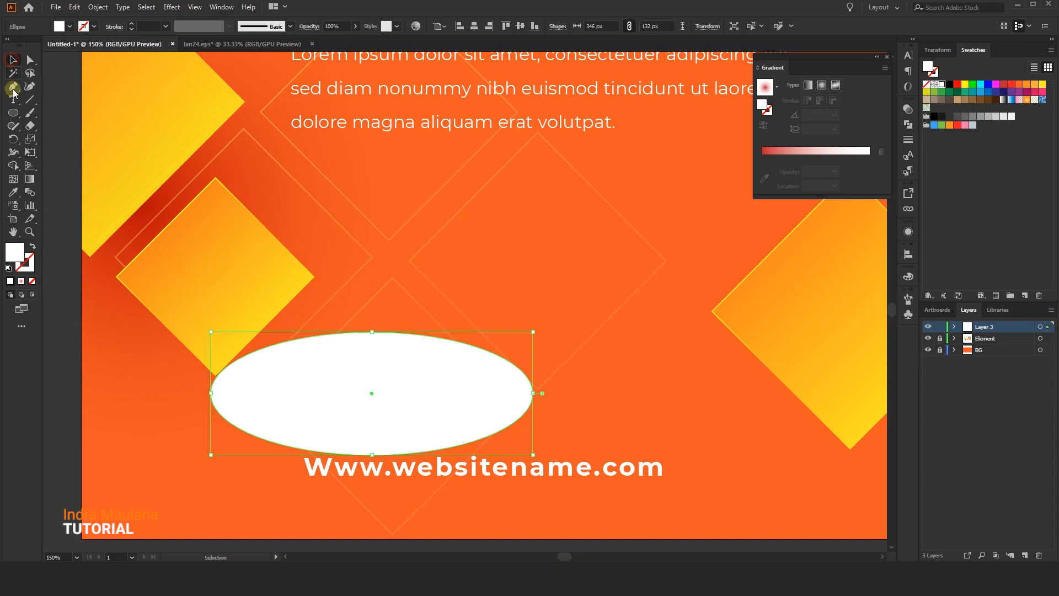
# - Fill the ellipse with the red radial gradient sampled from the shadow near the small left diamond and send it to the back
pyautogui.click(13, 192)
pyautogui.click(201, 169)
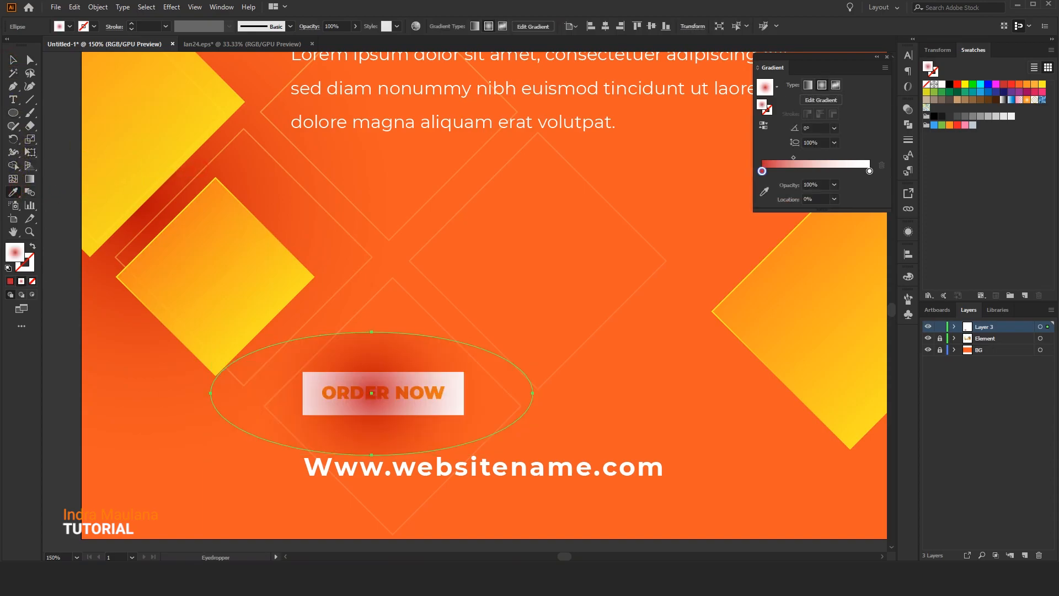
pyautogui.click(14, 60)
pyautogui.rightClick(348, 370)
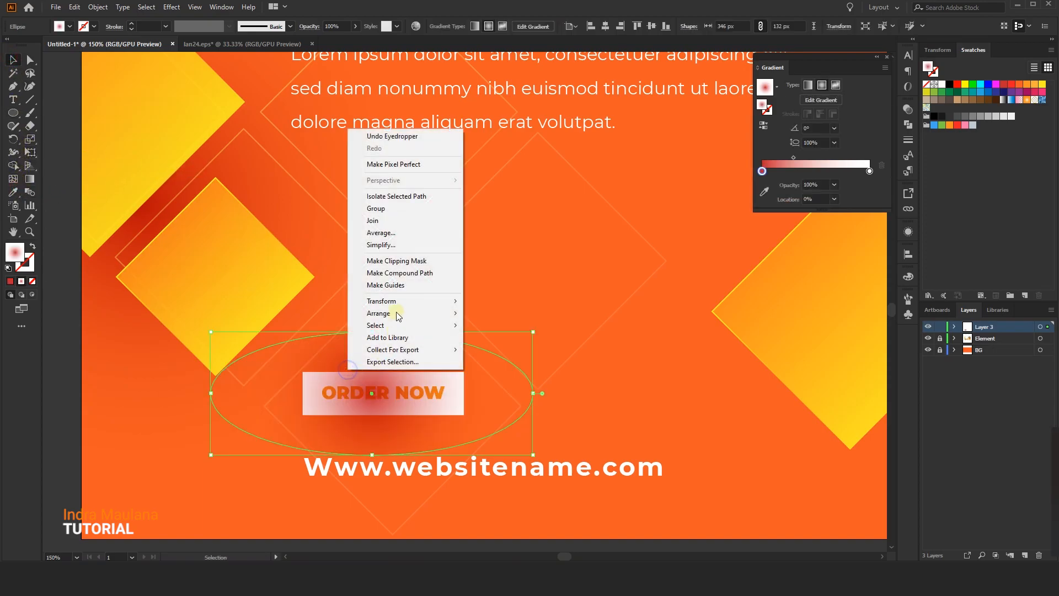
pyautogui.click(514, 364)
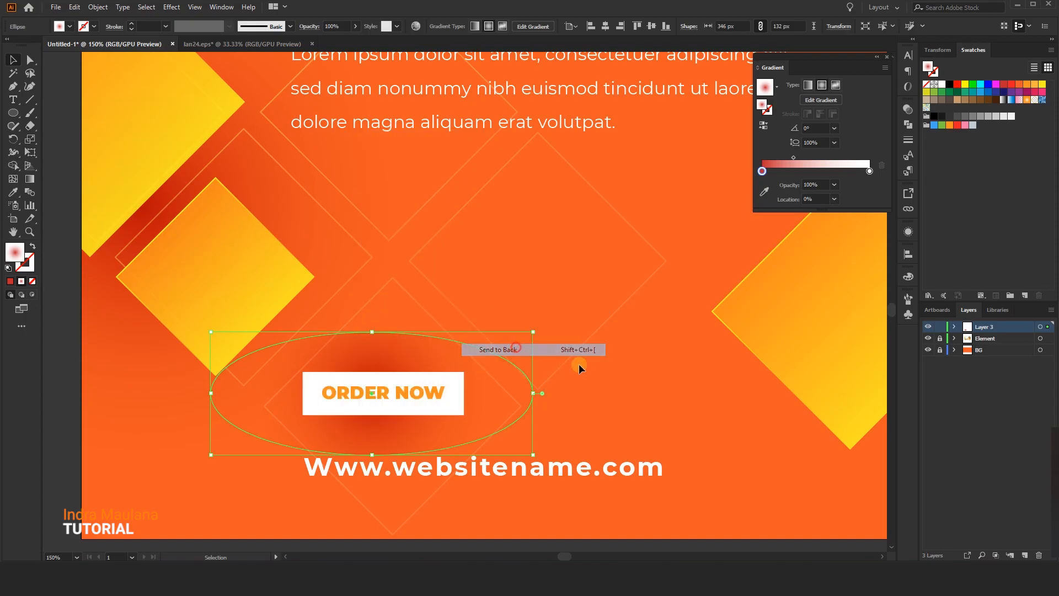
# - Shift the shadow ellipse slightly down and right so it is centred beneath the button
pyautogui.moveTo(577, 373); pyautogui.dragTo(578, 326)
pyautogui.moveTo(506, 349); pyautogui.dragTo(513, 359)
pyautogui.press('Right')
pyautogui.press('Right')
pyautogui.press('Right')
pyautogui.press('Right')
pyautogui.press('Right')
# - Flatten the ellipse's radial gradient to a 37.8% aspect ratio and move its centre slightly down toward the button's lower edge
pyautogui.press('g')
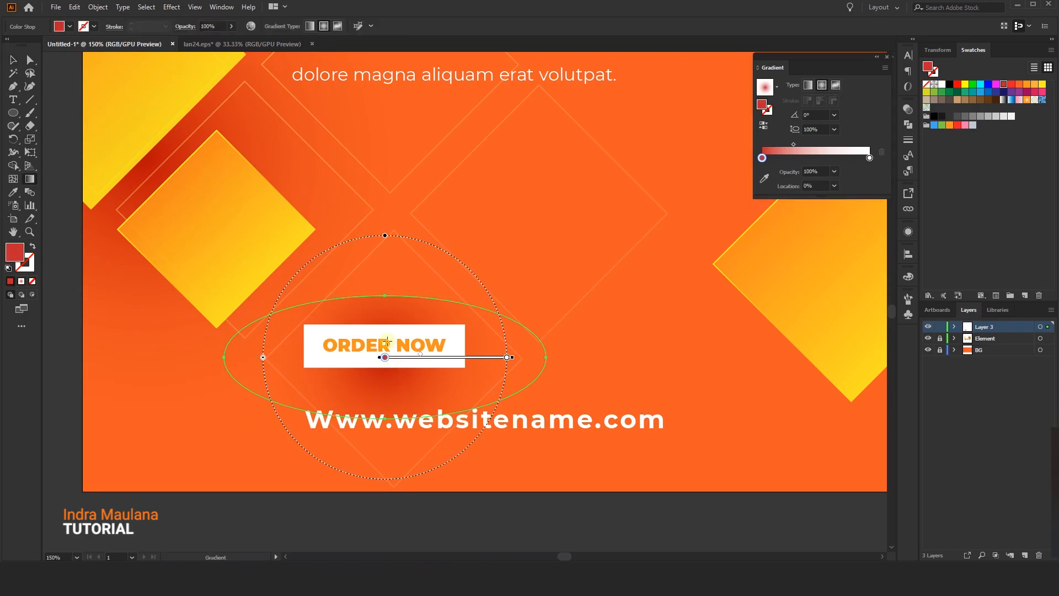
pyautogui.moveTo(385, 235); pyautogui.dragTo(385, 312)
pyautogui.moveTo(406, 356); pyautogui.dragTo(408, 361)
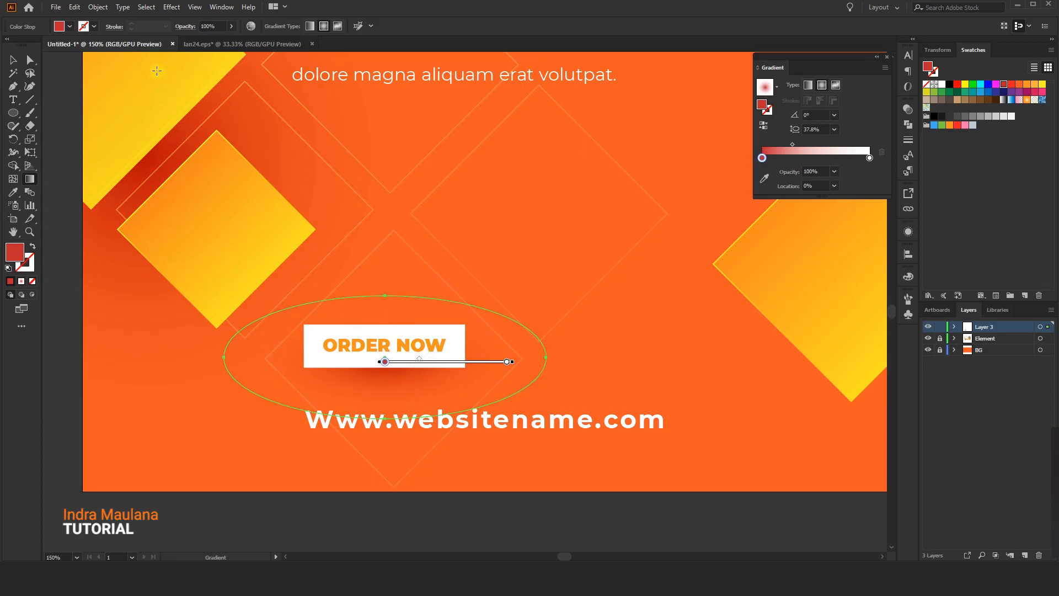
# - Group the ORDER NOW button with its shadow ellipse
pyautogui.click(23, 55)
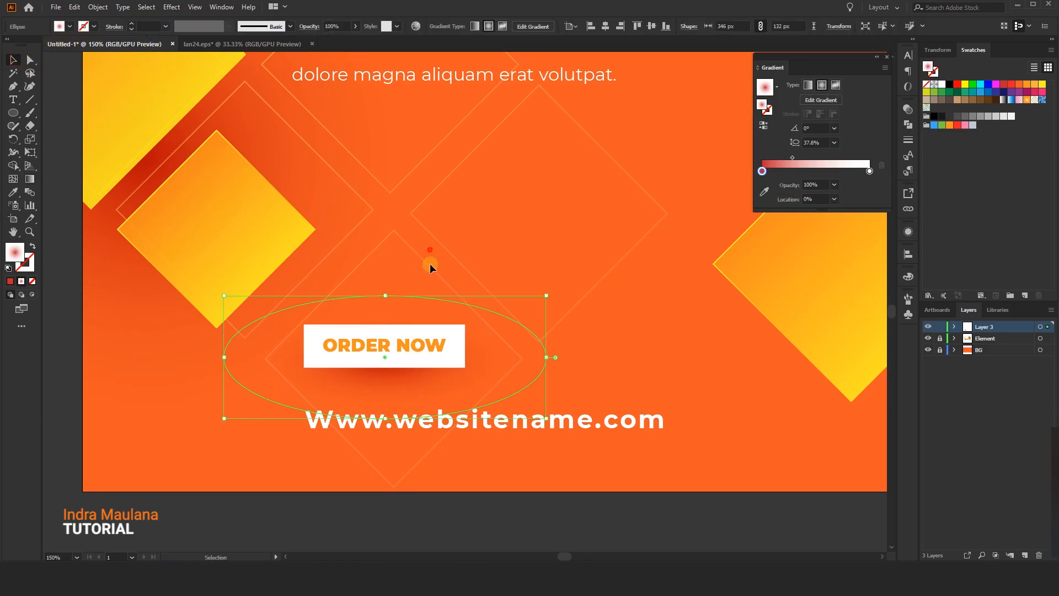
pyautogui.keyDown('shift'); pyautogui.click(436, 331); pyautogui.keyUp('shift')
pyautogui.rightClick(437, 327)
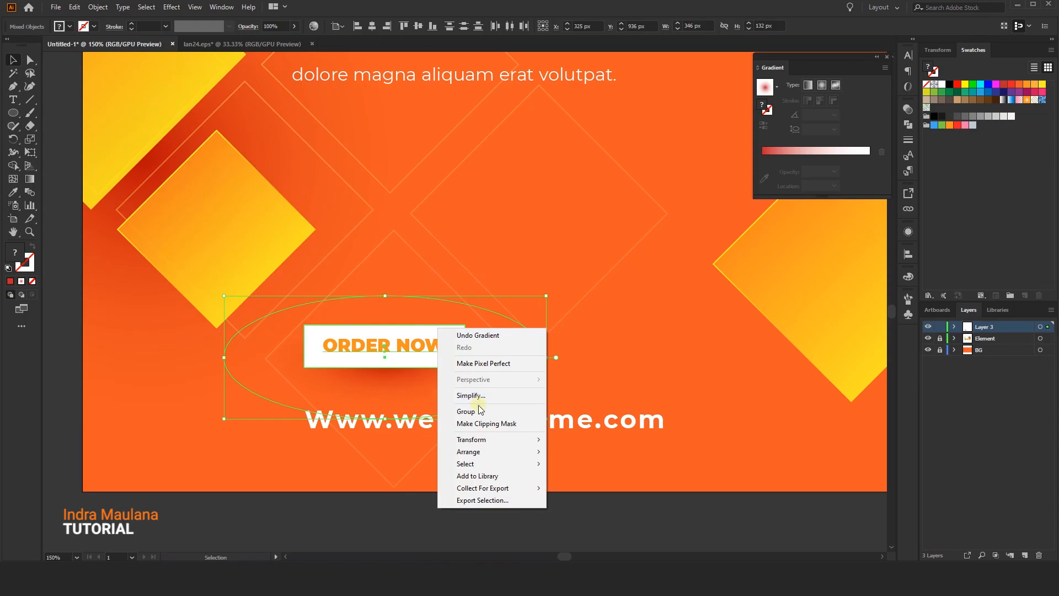
pyautogui.click(473, 408)
pyautogui.click(534, 303)
pyautogui.scroll(-1, 534, 303)
pyautogui.moveTo(586, 296); pyautogui.dragTo(425, 410)
pyautogui.scroll(-2, 508, 363)
pyautogui.scroll(1, 493, 379)
pyautogui.moveTo(544, 402); pyautogui.dragTo(456, 405)
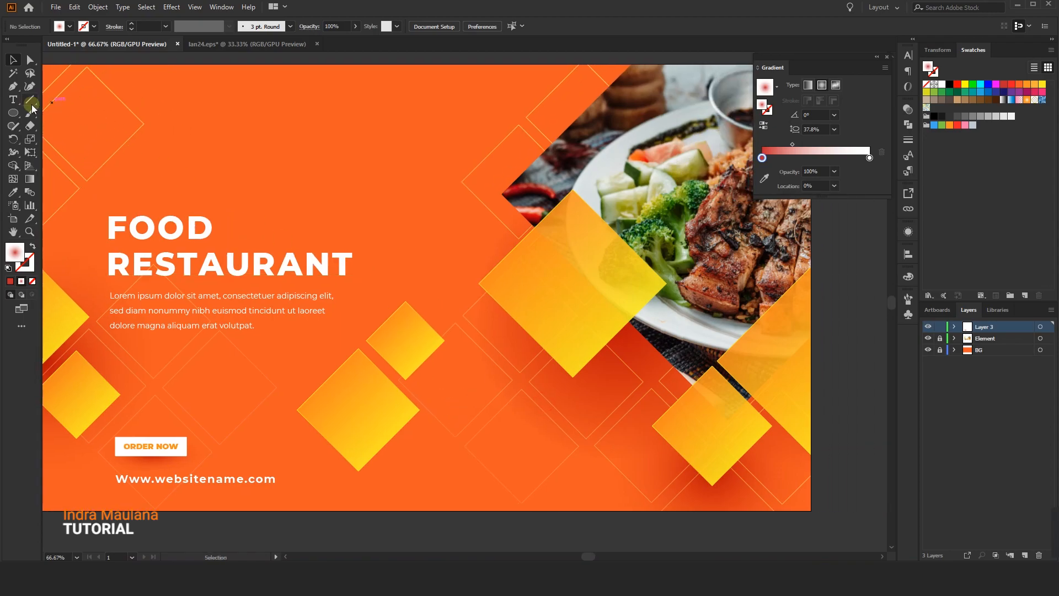
# - Copy the word FOOD from the title onto the large diamond beside the photo and scale the copy down to about 28.7 pt
pyautogui.moveTo(130, 224); pyautogui.dragTo(540, 251)
pyautogui.moveTo(574, 268)
pyautogui.mouseDown()
pyautogui.moveTo(476, 268)
pyautogui.moveTo(469, 297)
pyautogui.mouseUp()
pyautogui.moveTo(396, 209); pyautogui.dragTo(455, 266)
pyautogui.moveTo(549, 208); pyautogui.dragTo(494, 234)
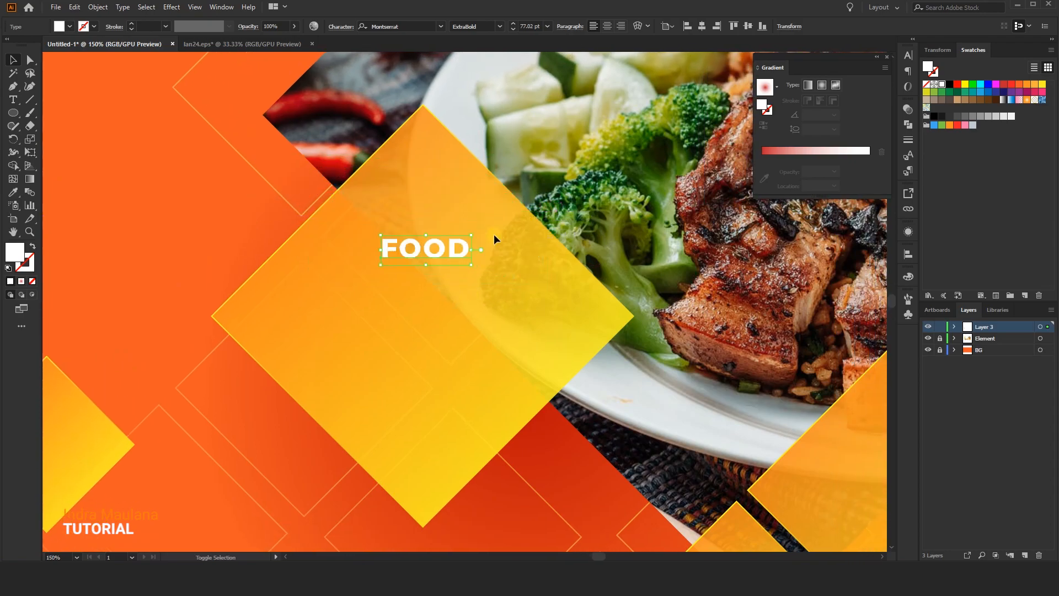
# - Replace the text of the FOOD copy on the large diamond with 50%
pyautogui.doubleClick(404, 238)
pyautogui.doubleClick(405, 239)
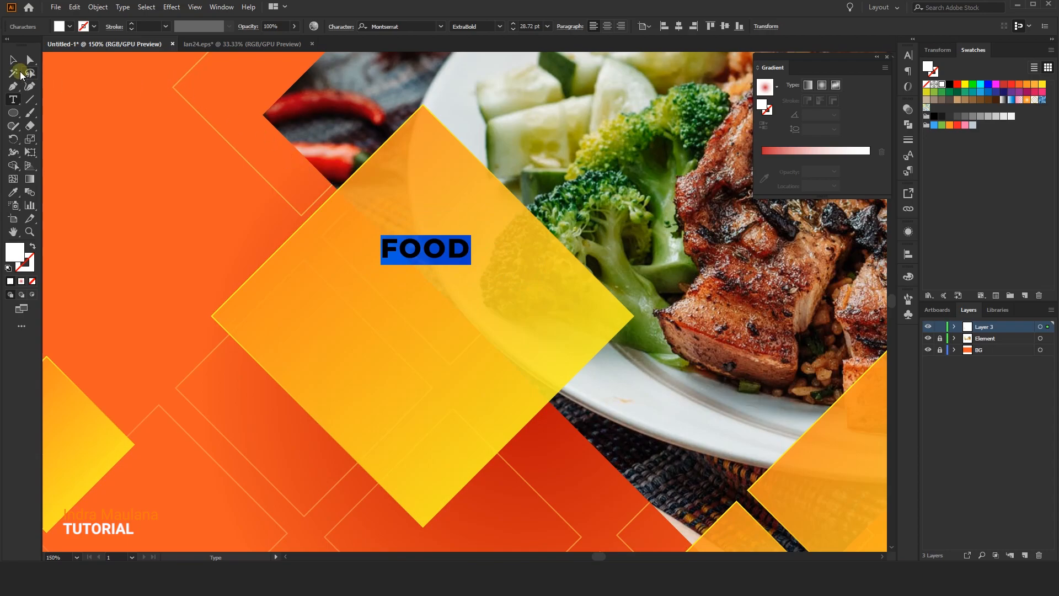
pyautogui.click(14, 60)
pyautogui.click(235, 161)
pyautogui.moveTo(376, 258); pyautogui.dragTo(360, 251)
pyautogui.moveTo(488, 302); pyautogui.dragTo(504, 313)
pyautogui.doubleClick(448, 256)
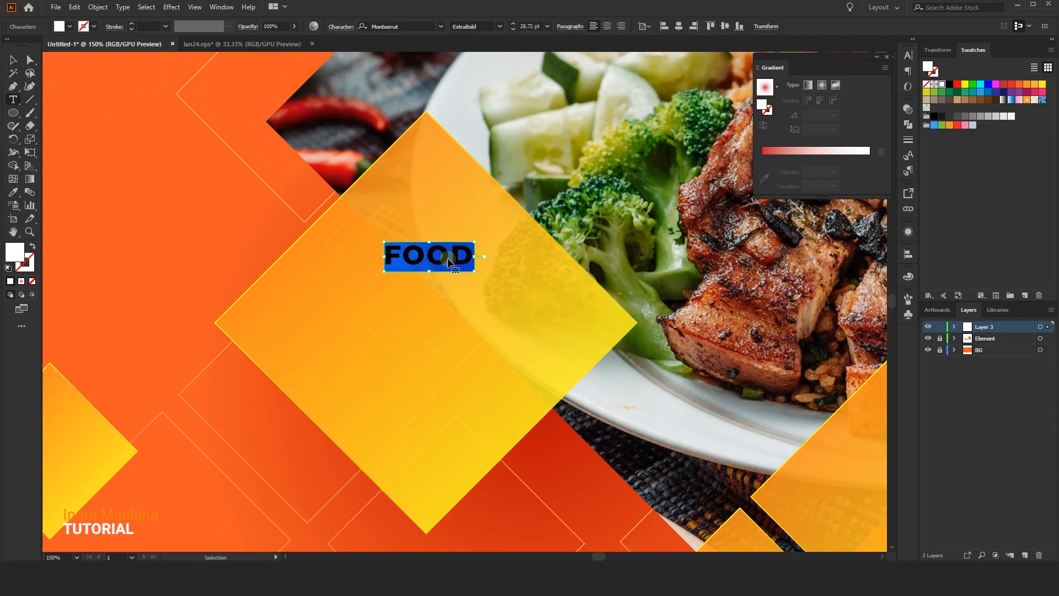
pyautogui.write('50%')
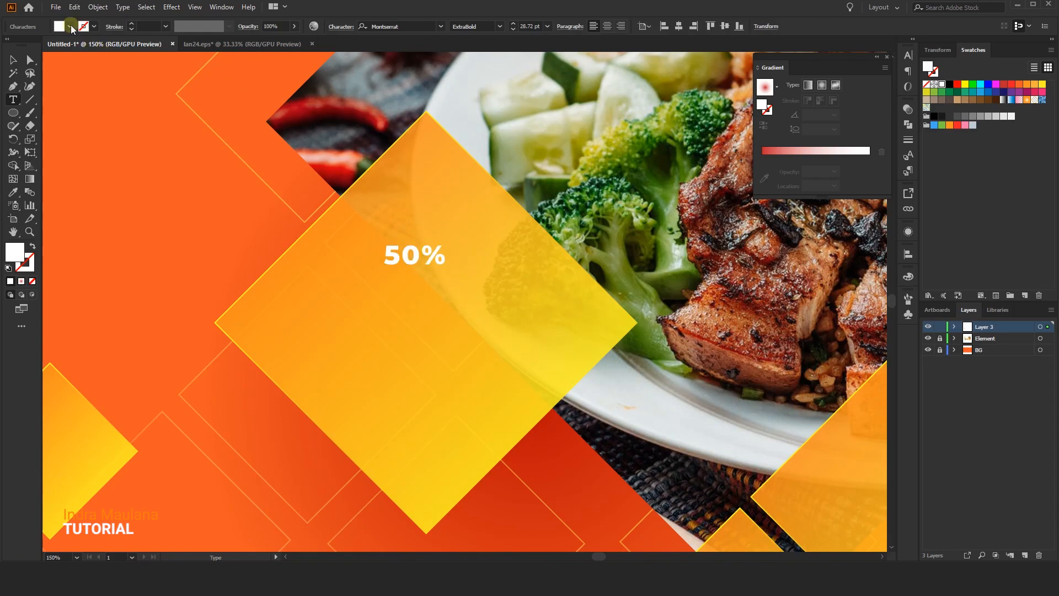
# - Duplicate the 50% text directly below itself and change the copy to OFF
pyautogui.click(14, 59)
pyautogui.moveTo(390, 233); pyautogui.dragTo(389, 265)
pyautogui.doubleClick(413, 289)
pyautogui.click(16, 64)
pyautogui.scroll(-2, 456, 334)
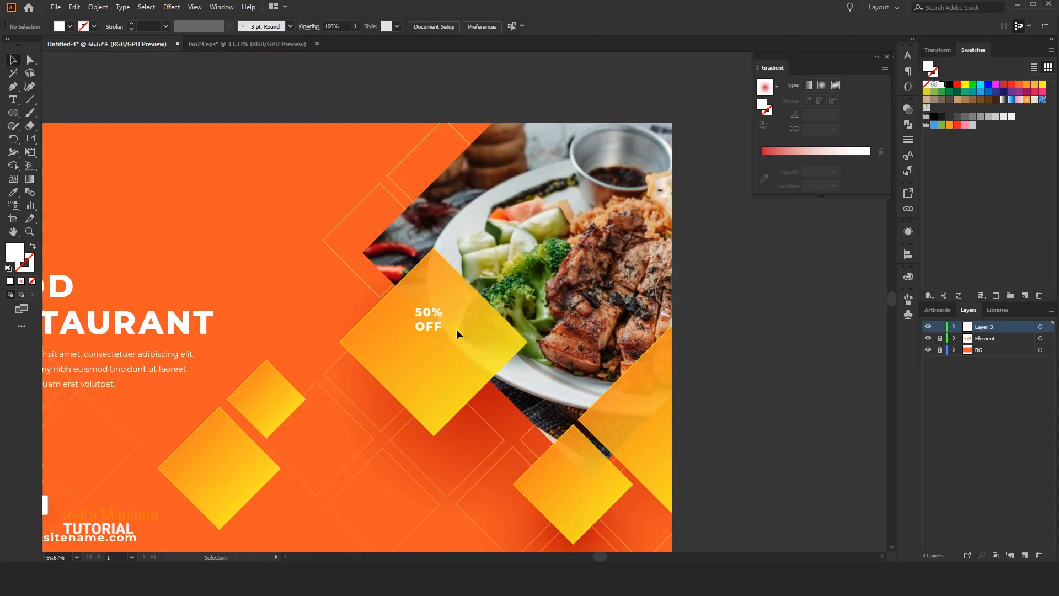
# - Group the 50% and OFF texts
pyautogui.rightClick(428, 321)
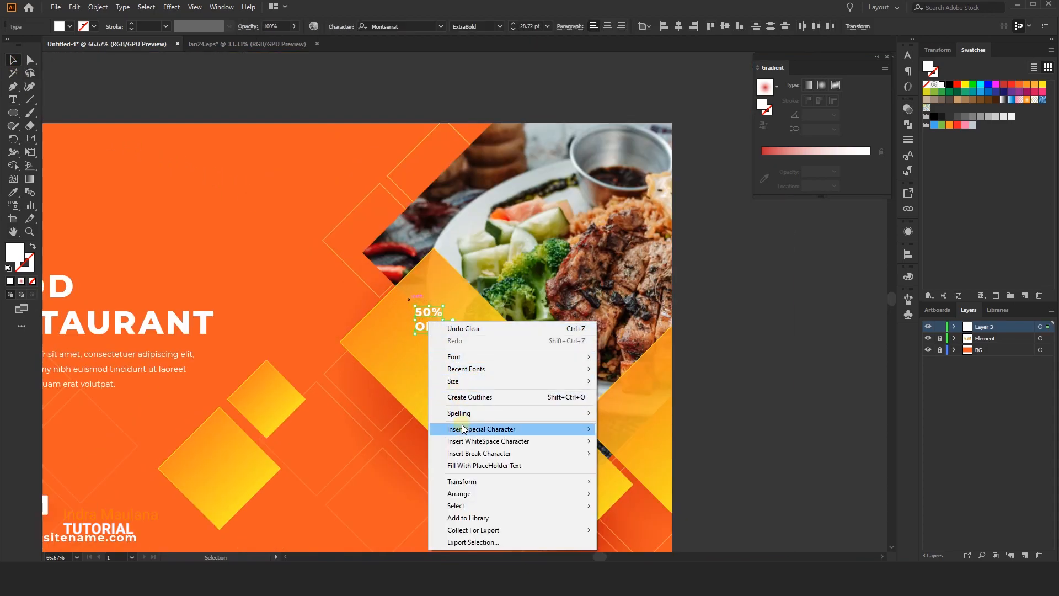
pyautogui.moveTo(418, 300); pyautogui.dragTo(418, 300)
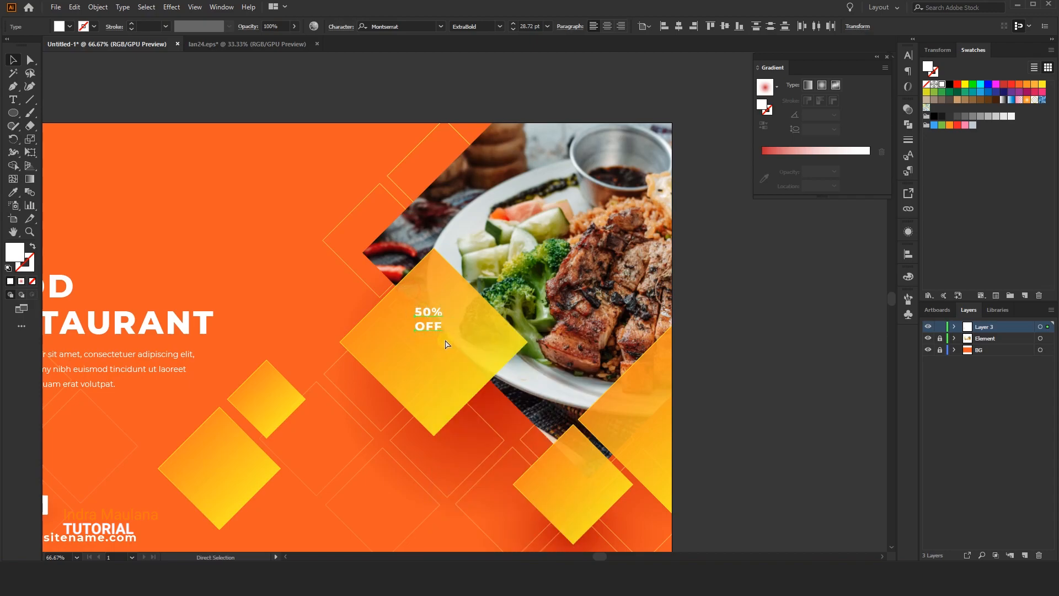
pyautogui.hotkey('ctrl', 'g')
# - Move the 50% OFF group onto the smaller diamond below the photo, enlarge it and centre it there
pyautogui.moveTo(439, 344); pyautogui.dragTo(463, 313)
pyautogui.click(483, 303)
pyautogui.scroll(-1, 489, 369)
pyautogui.moveTo(496, 388); pyautogui.dragTo(394, 347)
pyautogui.scroll(1, 437, 370)
pyautogui.moveTo(356, 304); pyautogui.dragTo(470, 427)
pyautogui.moveTo(486, 389)
pyautogui.mouseDown()
pyautogui.moveTo(469, 410)
pyautogui.moveTo(468, 392)
pyautogui.moveTo(476, 396)
pyautogui.mouseUp()
pyautogui.click(531, 403)
# - Add the two-line text SPECIAL MENU on the large diamond overlapping the photo
pyautogui.scroll(-1, 523, 411)
pyautogui.scroll(1, 475, 396)
pyautogui.moveTo(403, 364); pyautogui.dragTo(498, 390)
pyautogui.scroll(1, 450, 322)
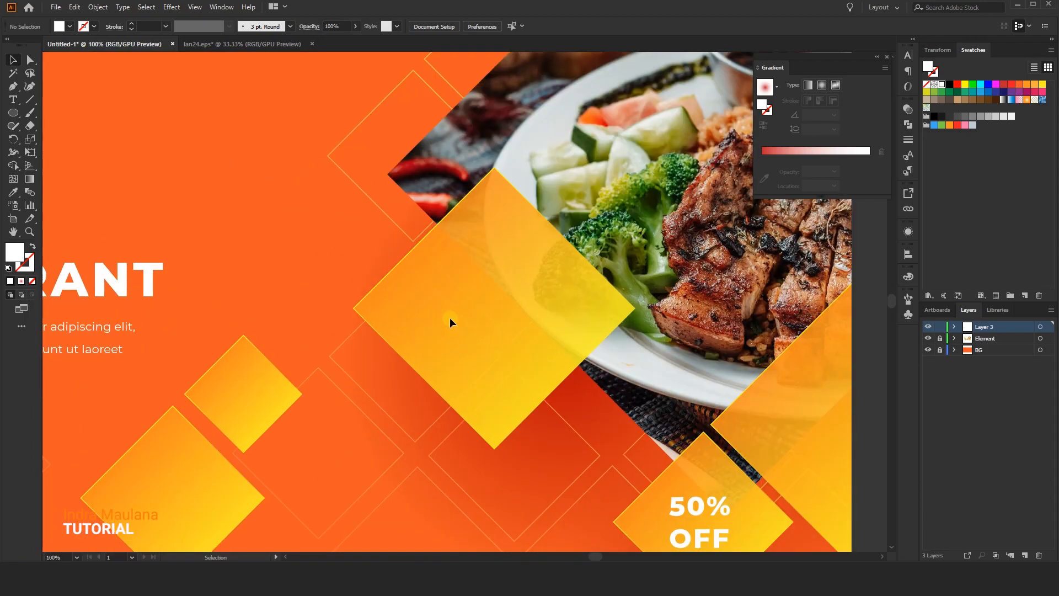
pyautogui.press('t')
pyautogui.click(448, 304)
pyautogui.write('SPECIAL')
pyautogui.press('Return')
pyautogui.write('MENU')
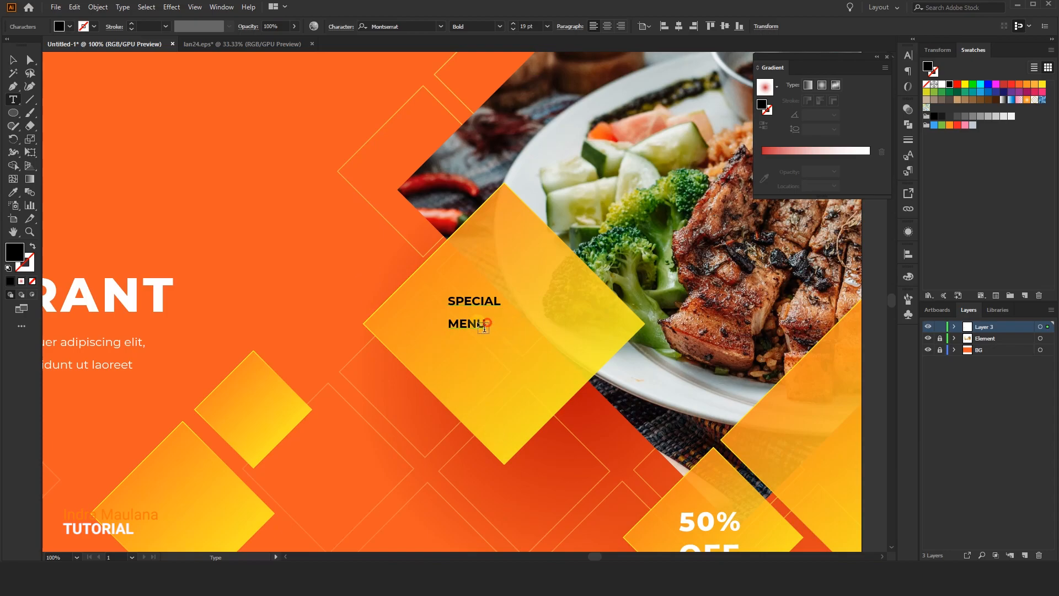
# - Increase the font size of the MENU line so it matches the width of SPECIAL
pyautogui.moveTo(487, 324); pyautogui.dragTo(444, 326)
pyautogui.click(513, 23)
pyautogui.click(512, 24)
pyautogui.click(513, 23)
pyautogui.click(513, 24)
pyautogui.click(512, 24)
pyautogui.click(512, 23)
pyautogui.click(13, 60)
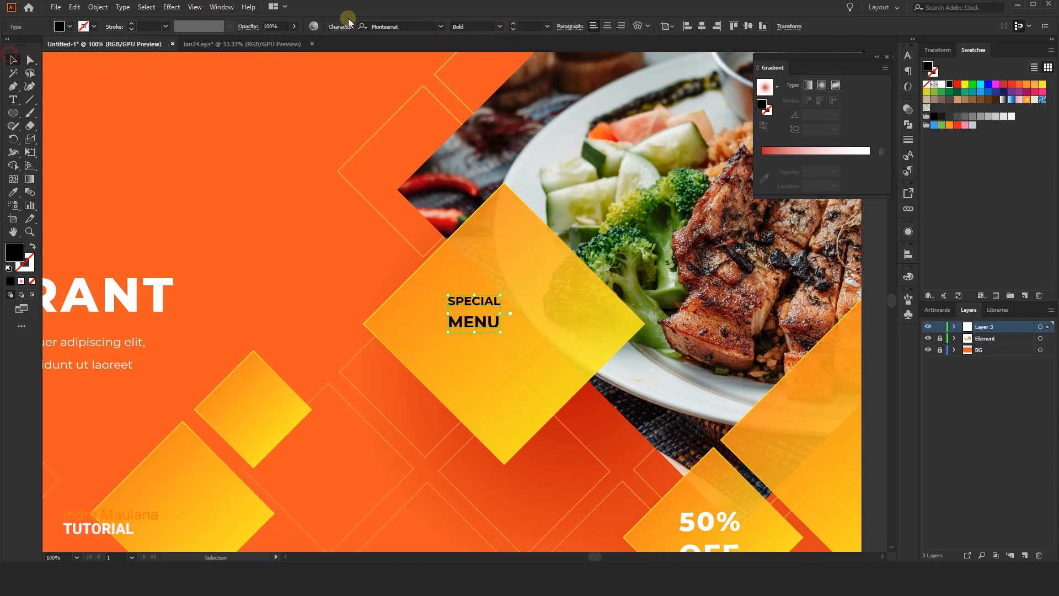
# - Set the SPECIAL MENU text to the Black font weight with tighter line spacing and a white fill
pyautogui.click(498, 28)
pyautogui.click(476, 234)
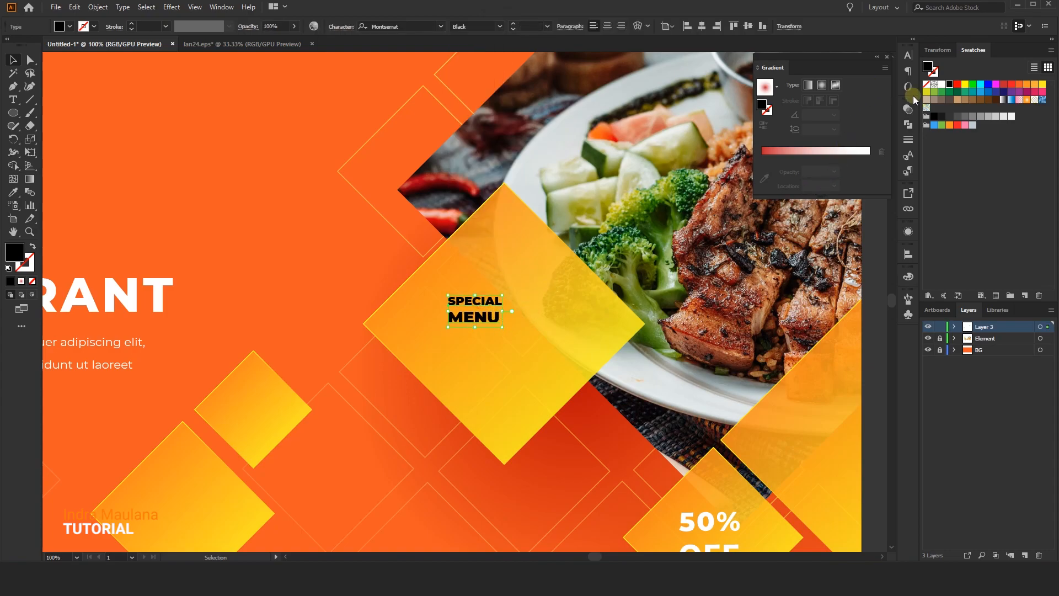
pyautogui.click(941, 85)
pyautogui.click(551, 329)
# - Enlarge the SPECIAL MENU text to fit the large diamond and centre it inside
pyautogui.moveTo(551, 329); pyautogui.dragTo(507, 314)
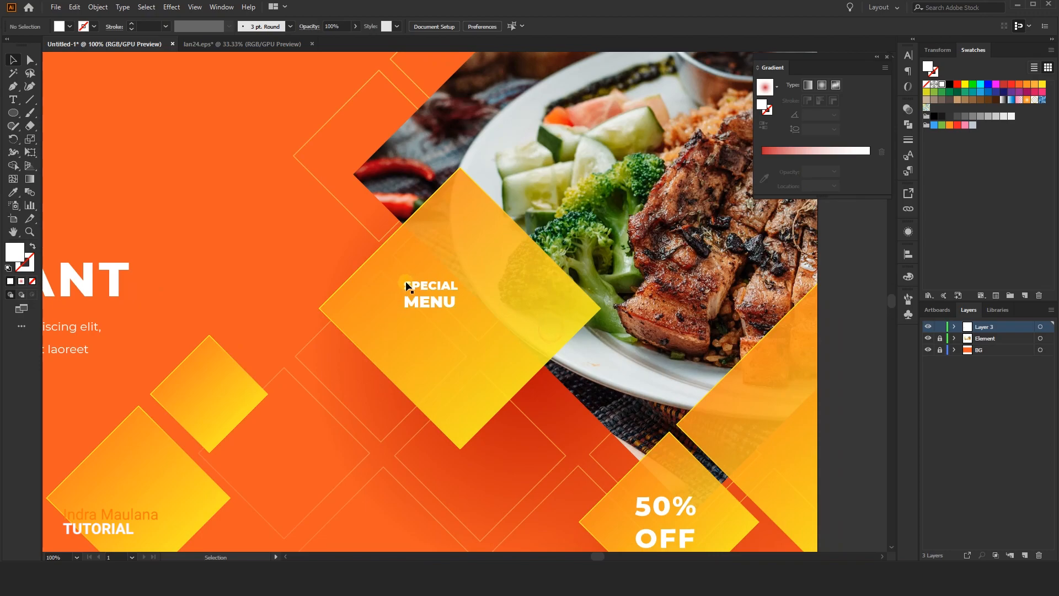
pyautogui.moveTo(442, 289); pyautogui.dragTo(531, 269)
pyautogui.moveTo(475, 290); pyautogui.dragTo(471, 287)
pyautogui.scroll(-2, 545, 282)
pyautogui.click(570, 324)
pyautogui.moveTo(570, 323); pyautogui.dragTo(559, 330)
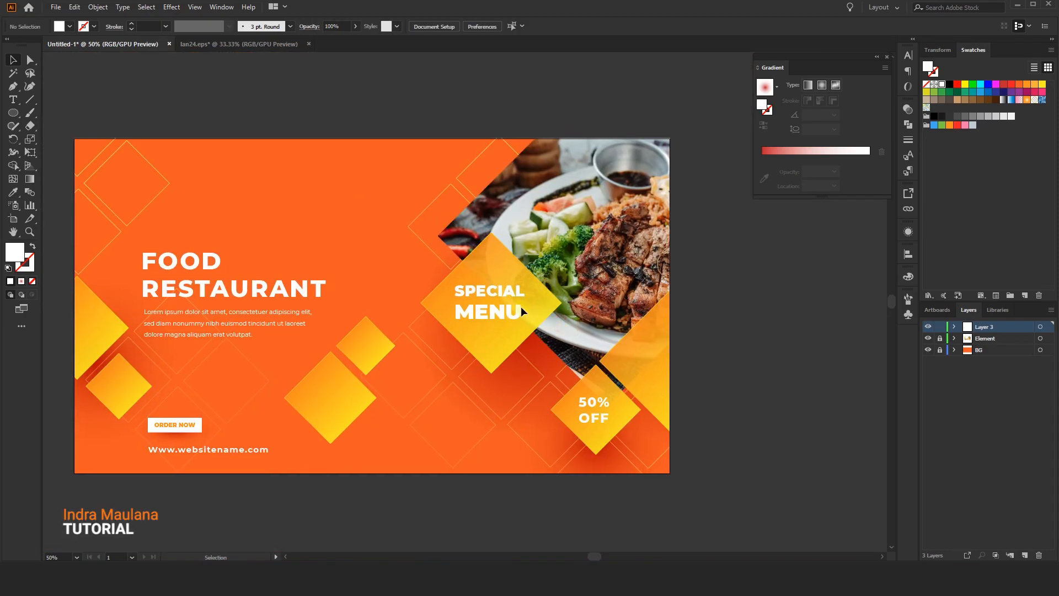
pyautogui.click(518, 288)
pyautogui.moveTo(526, 281); pyautogui.dragTo(519, 286)
pyautogui.click(571, 304)
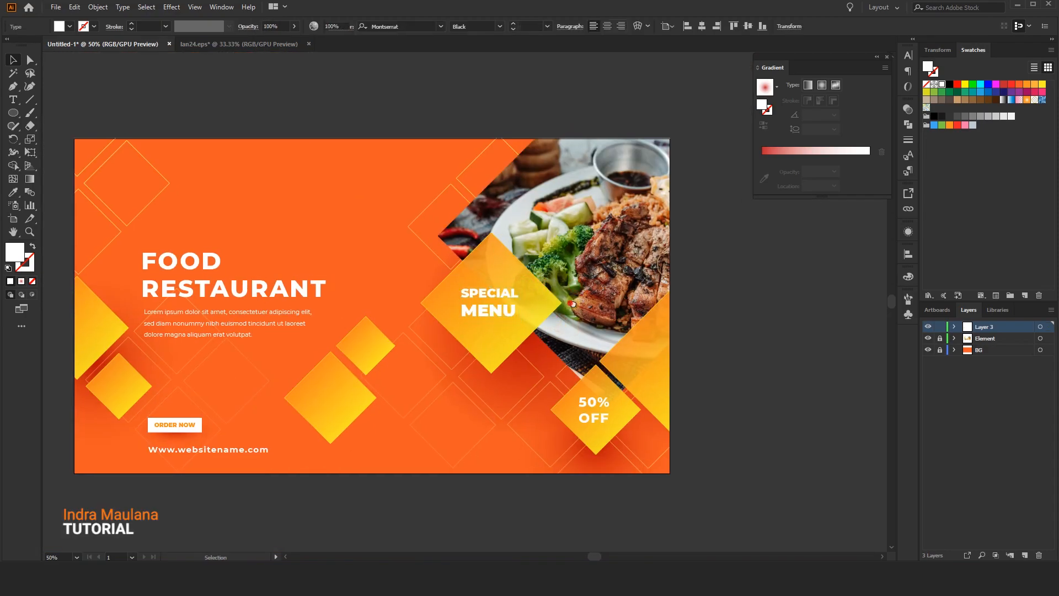
# - Examine the whole banner, checking the placement of the diamond labels, title, button and website address
pyautogui.scroll(-1, 577, 316)
pyautogui.scroll(2, 601, 358)
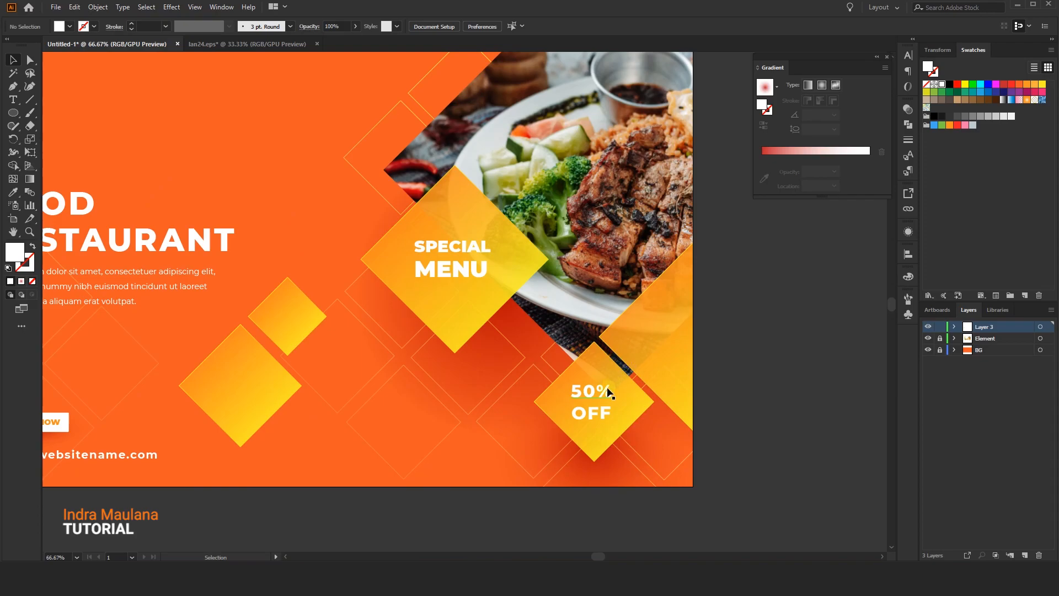
pyautogui.scroll(-2, 706, 388)
pyautogui.moveTo(716, 373); pyautogui.dragTo(728, 397)
pyautogui.scroll(1, 721, 402)
pyautogui.moveTo(588, 348); pyautogui.dragTo(619, 361)
pyautogui.moveTo(479, 296); pyautogui.dragTo(485, 273)
pyautogui.moveTo(425, 242); pyautogui.dragTo(435, 238)
pyautogui.moveTo(355, 217); pyautogui.dragTo(356, 191)
pyautogui.moveTo(318, 148); pyautogui.dragTo(369, 184)
pyautogui.hotkey('ctrl', 'shift', 'h')
pyautogui.hotkey('ctrl', 'shift', 'h')
pyautogui.moveTo(438, 149); pyautogui.dragTo(466, 118)
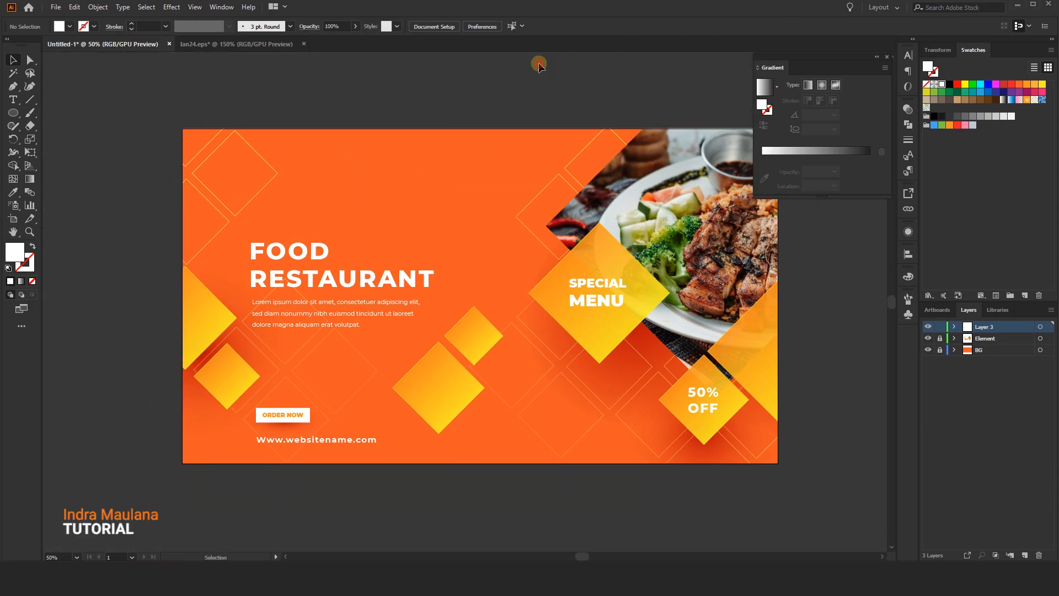
# - Paste the white RESTAURANT NAME logo and place it in the banner's upper left area, above the FOOD RESTAURANT title
pyautogui.hotkey('ctrl', 'v')
pyautogui.moveTo(469, 298); pyautogui.dragTo(284, 163)
pyautogui.click(359, 178)
pyautogui.moveTo(359, 177); pyautogui.dragTo(340, 175)
pyautogui.scroll(-1, 342, 179)
pyautogui.scroll(1, 413, 199)
pyautogui.moveTo(412, 199); pyautogui.dragTo(397, 203)
pyautogui.scroll(-1, 397, 204)
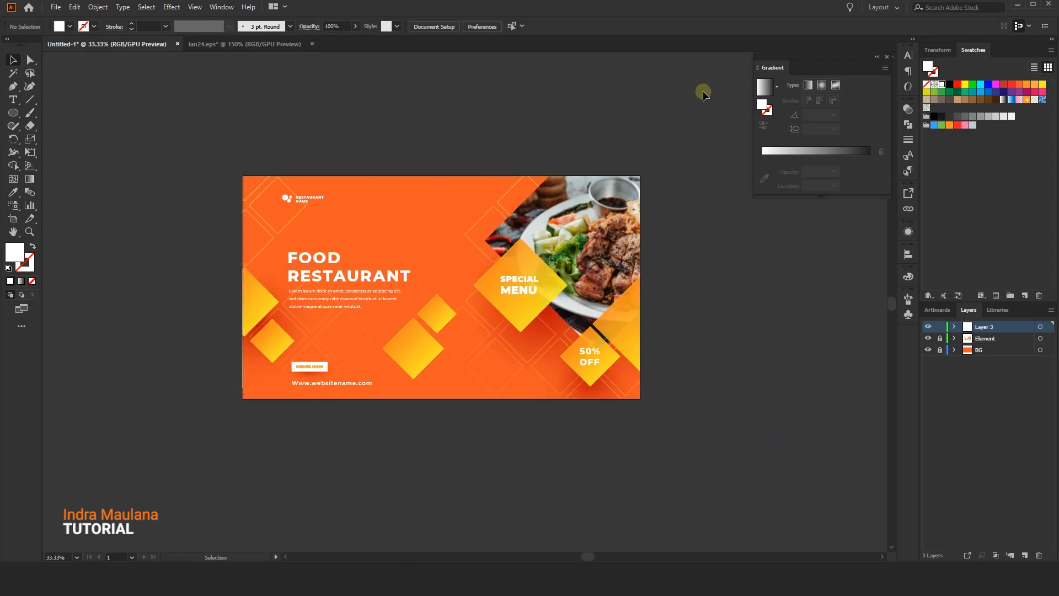